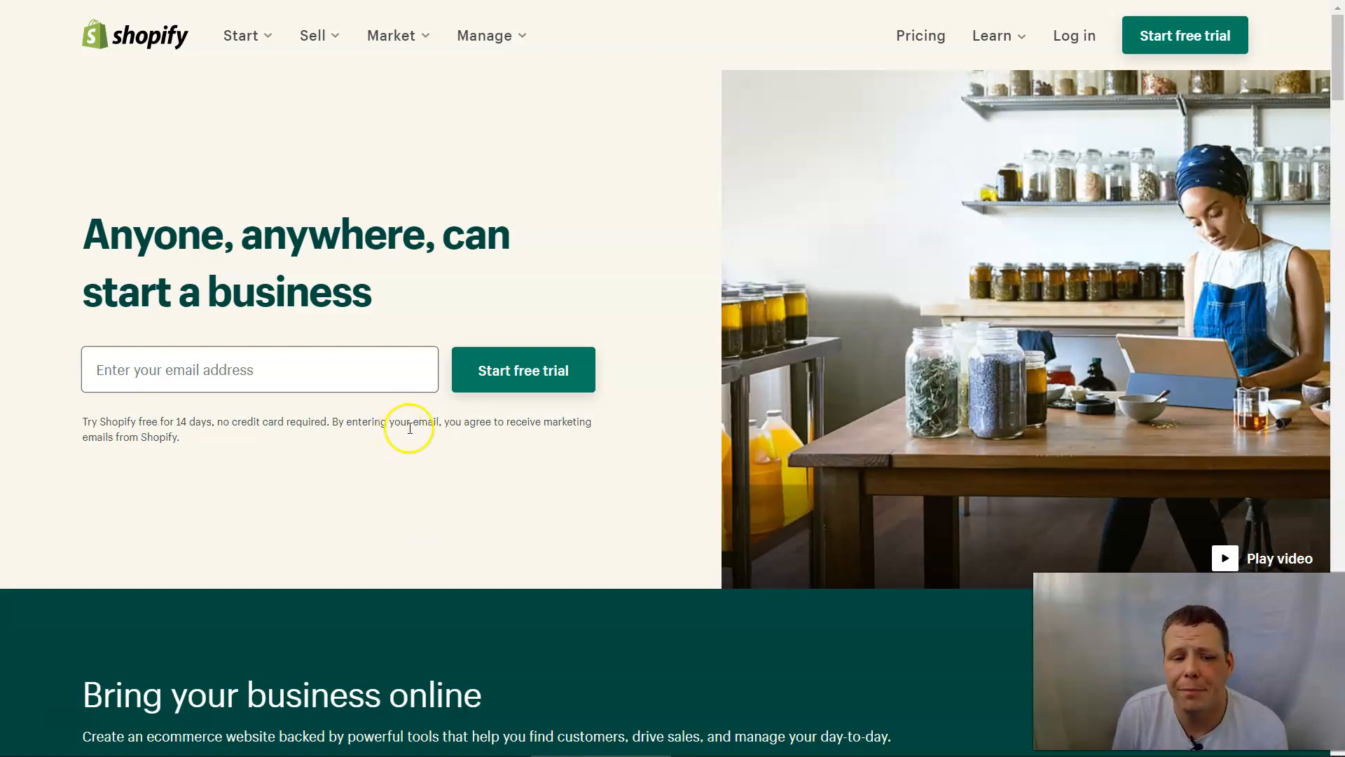
Start the free trial with your e-mail and password, naming the new store 'River madness'.
left_click(387, 366)
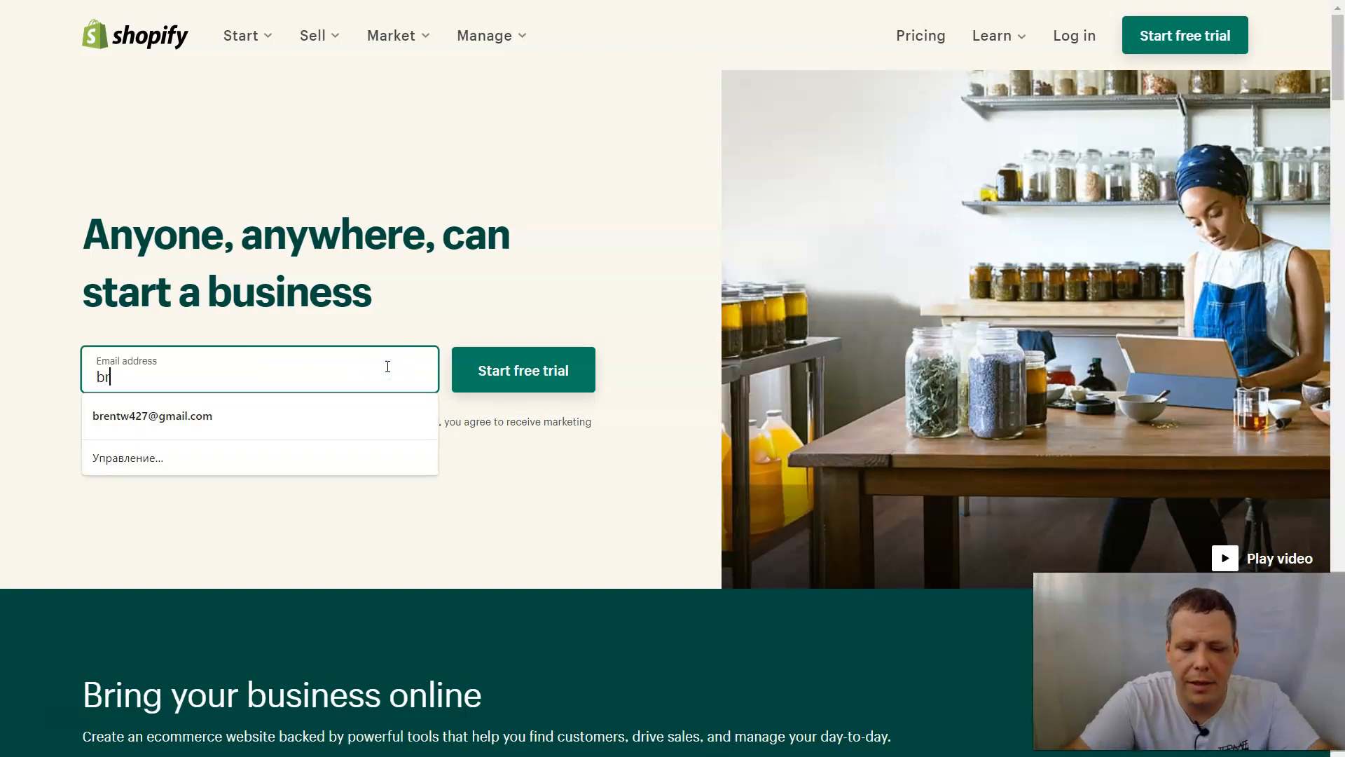
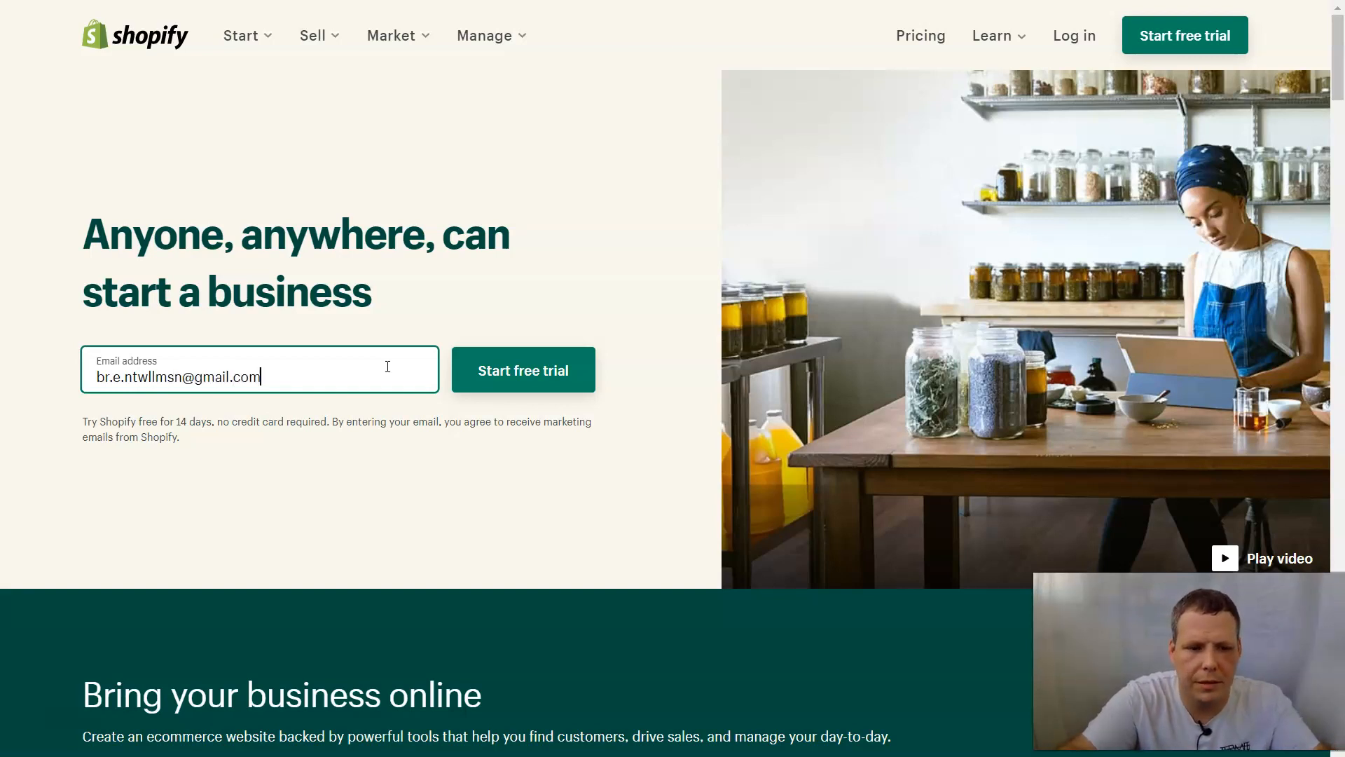
key("Return")
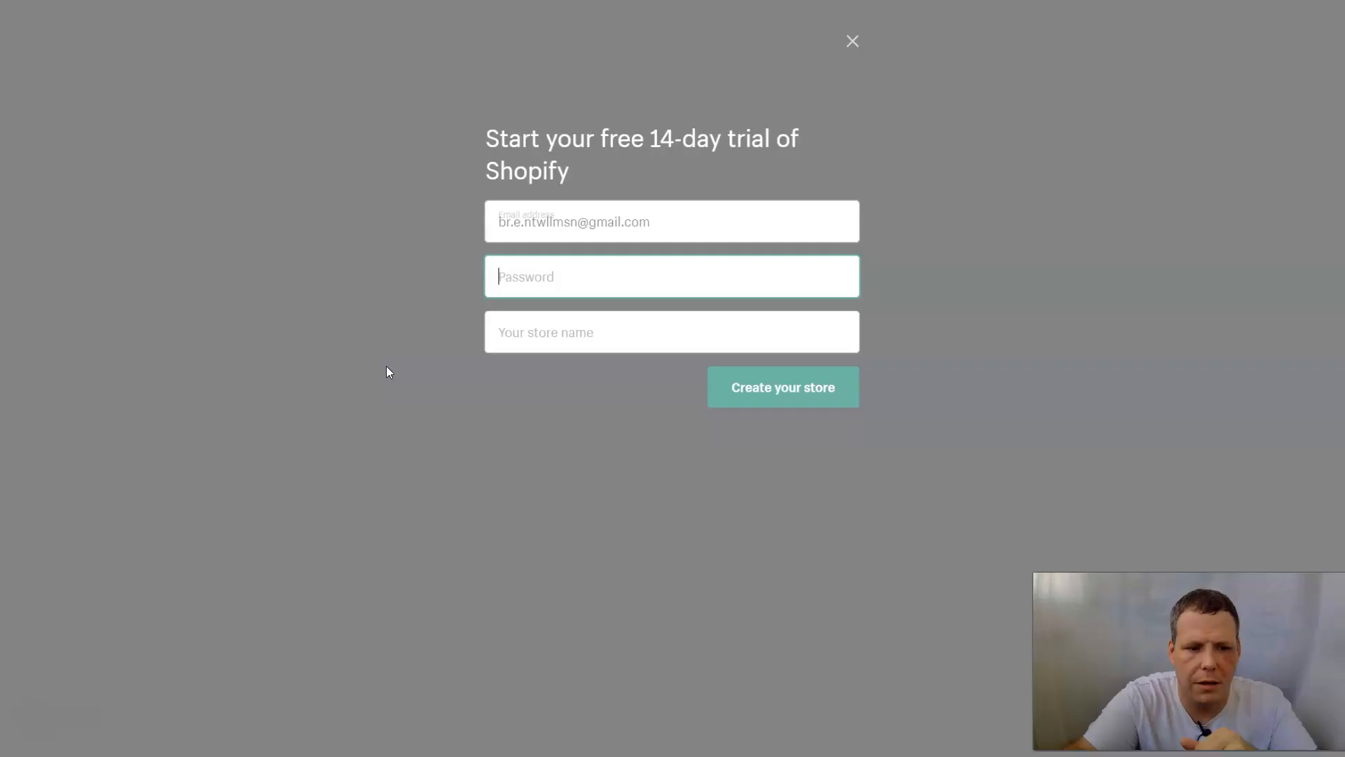
type("•••••")
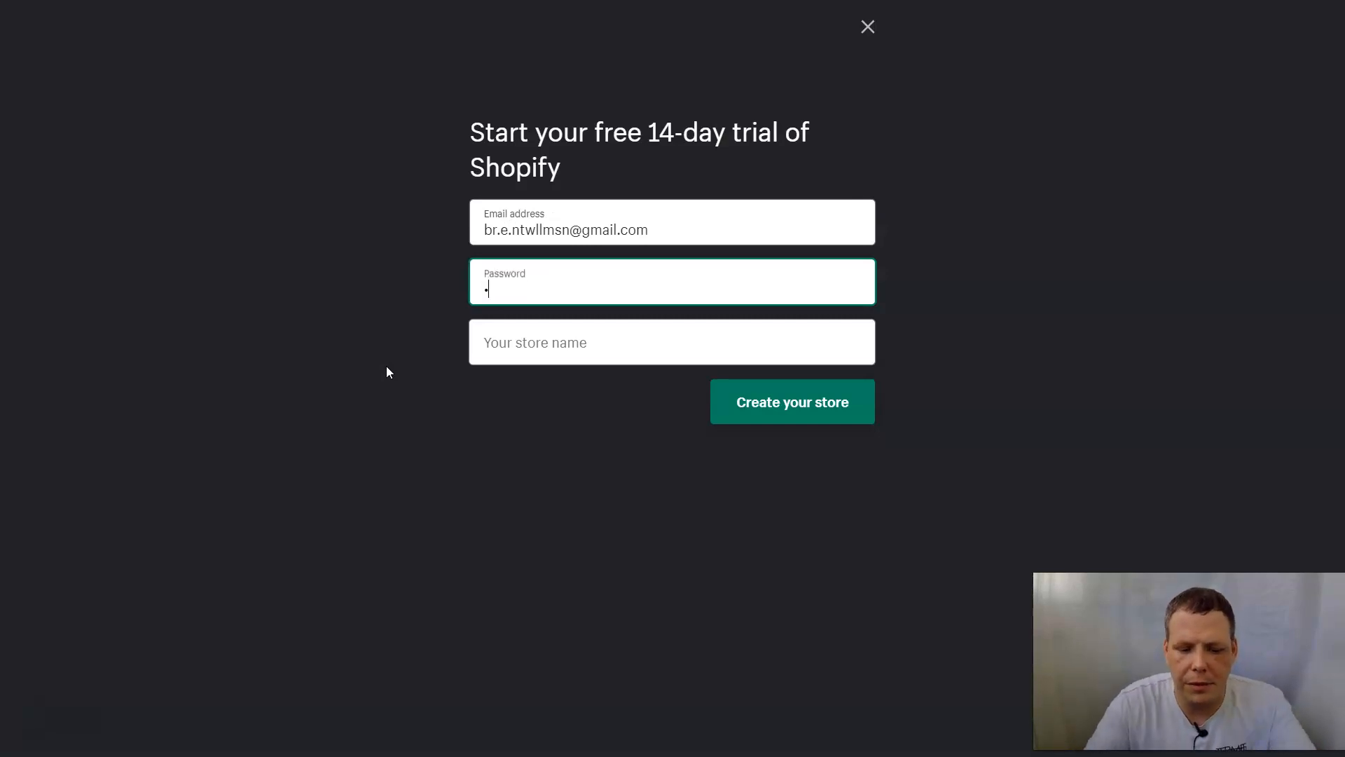
type("•••")
key("Tab")
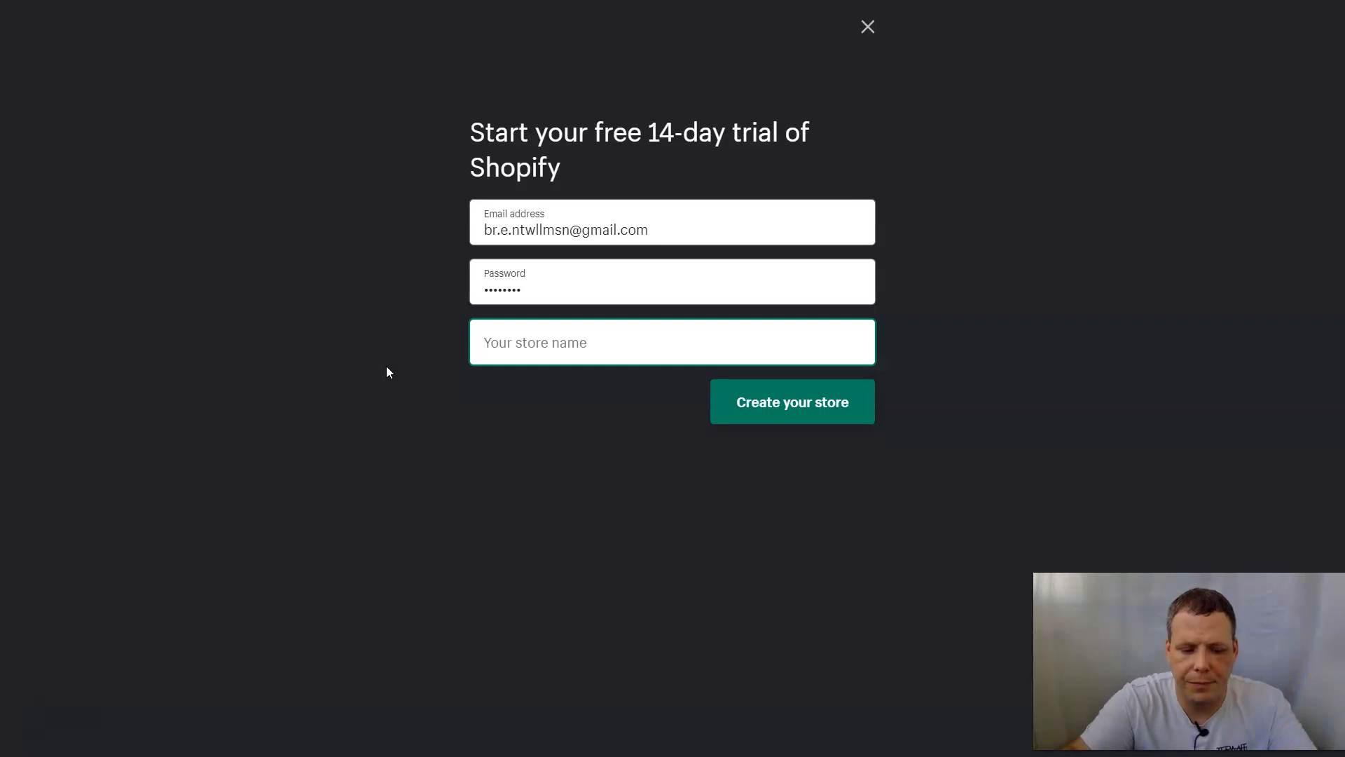
type("River madness")
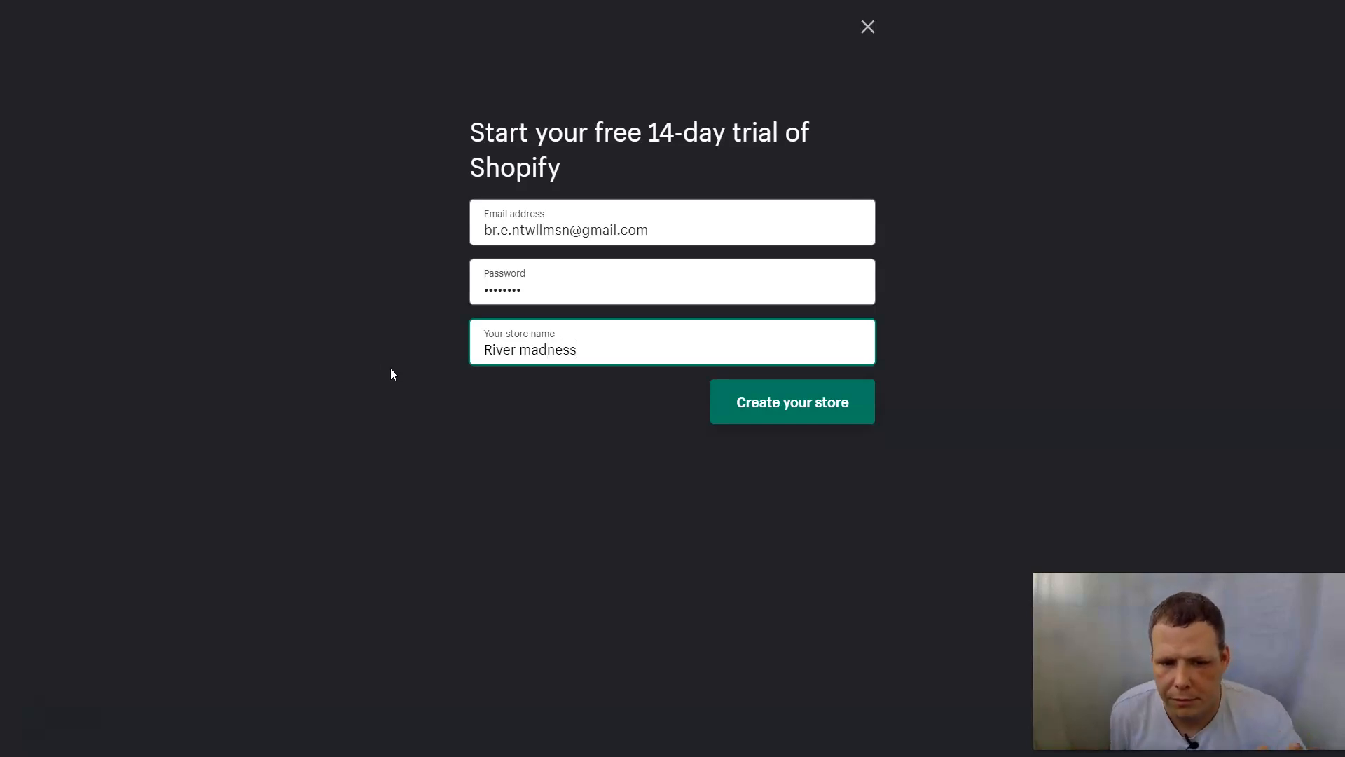
left_click(847, 410)
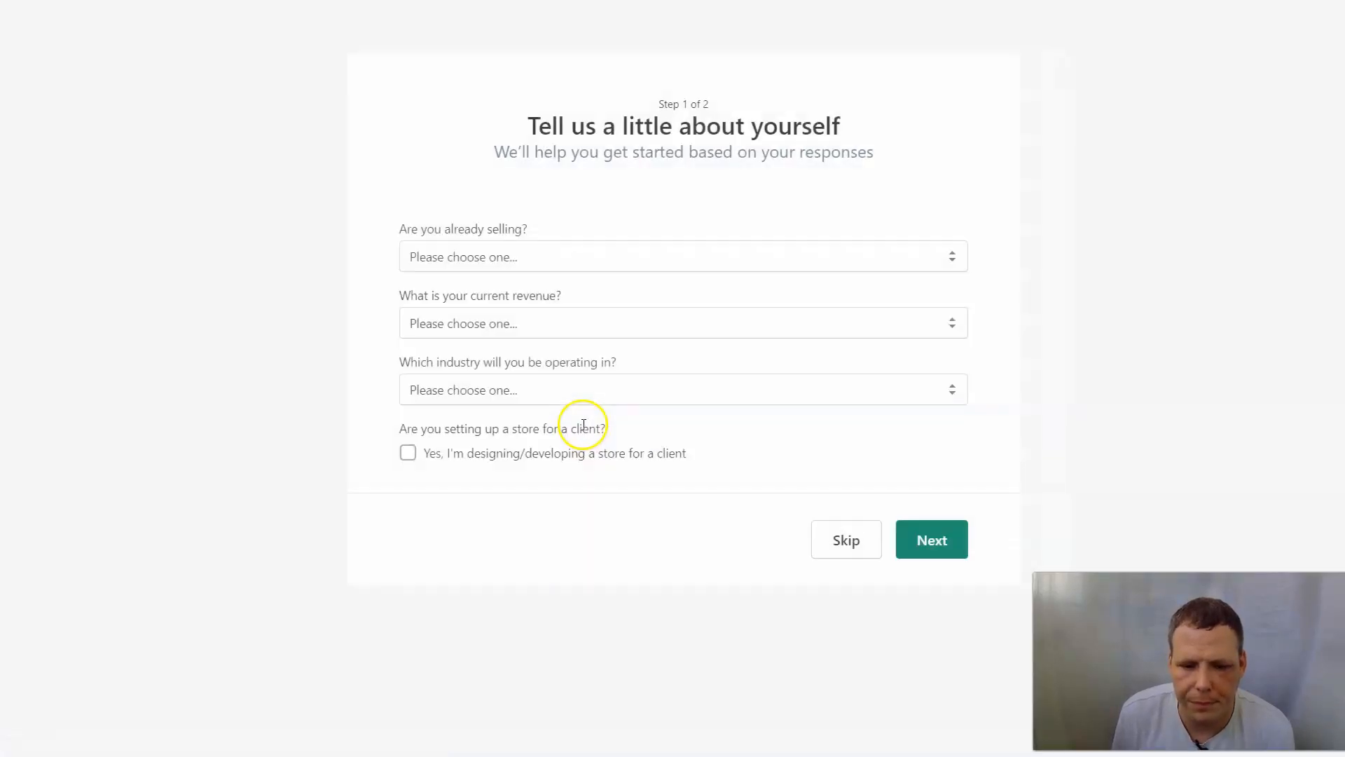
Answer the setup questions: just playing around, RUB 5,000 to RUB 50,000 revenue, Photography industry.
left_click(510, 259)
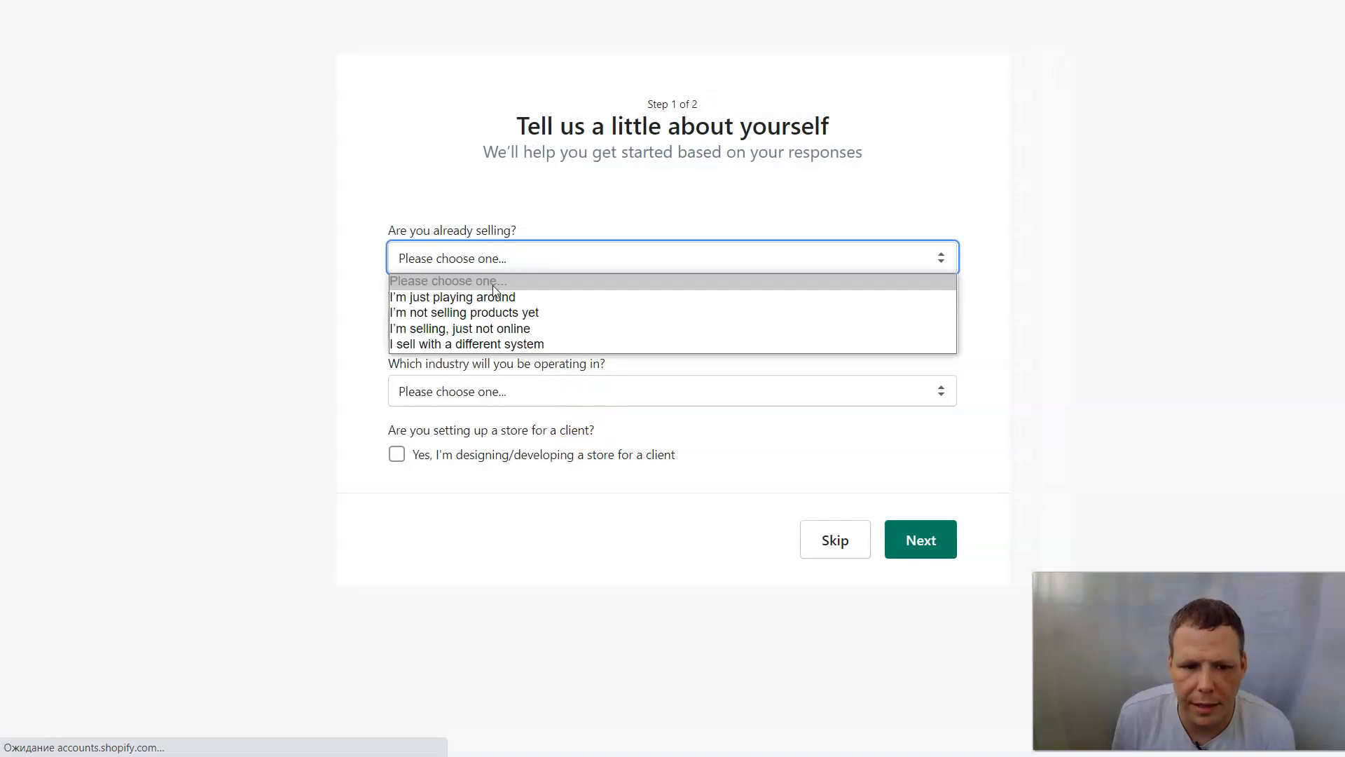
left_click(510, 298)
left_click(506, 323)
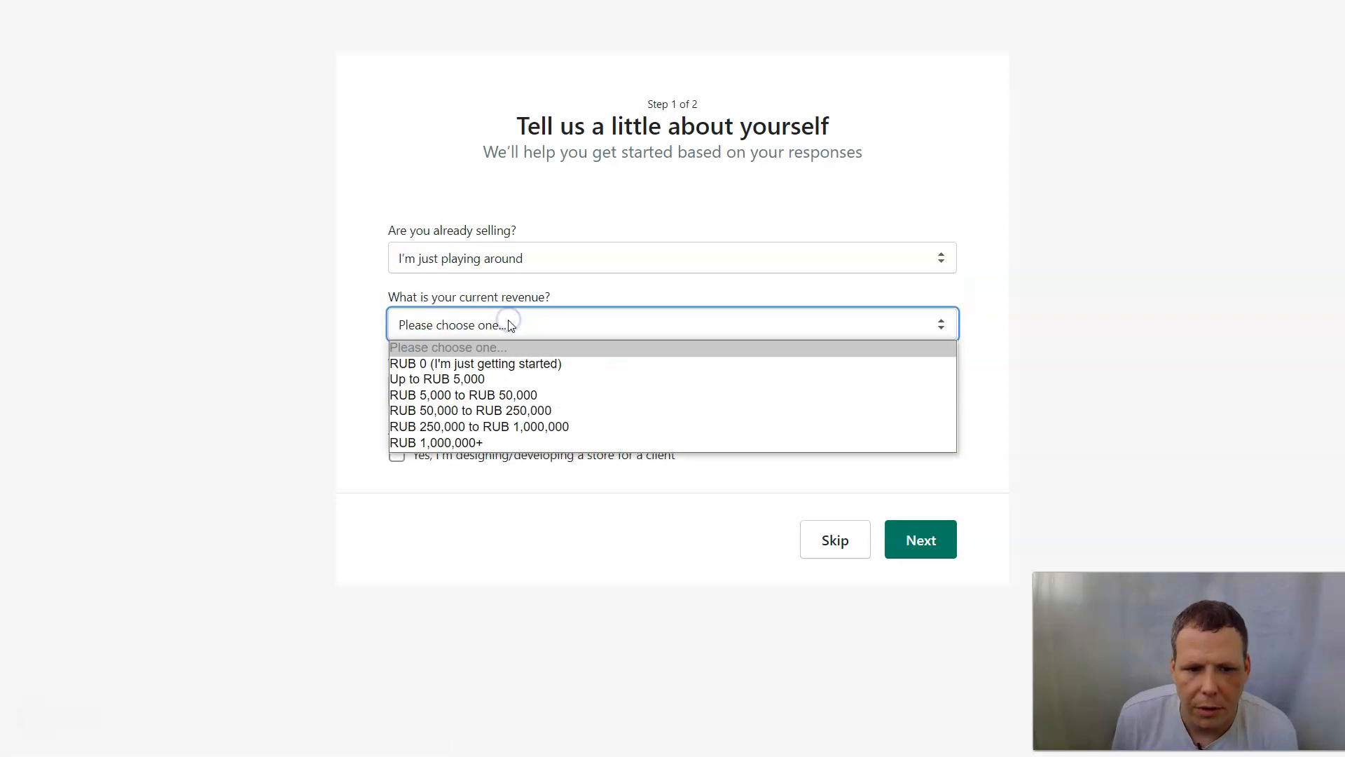
left_click(492, 399)
left_click(512, 390)
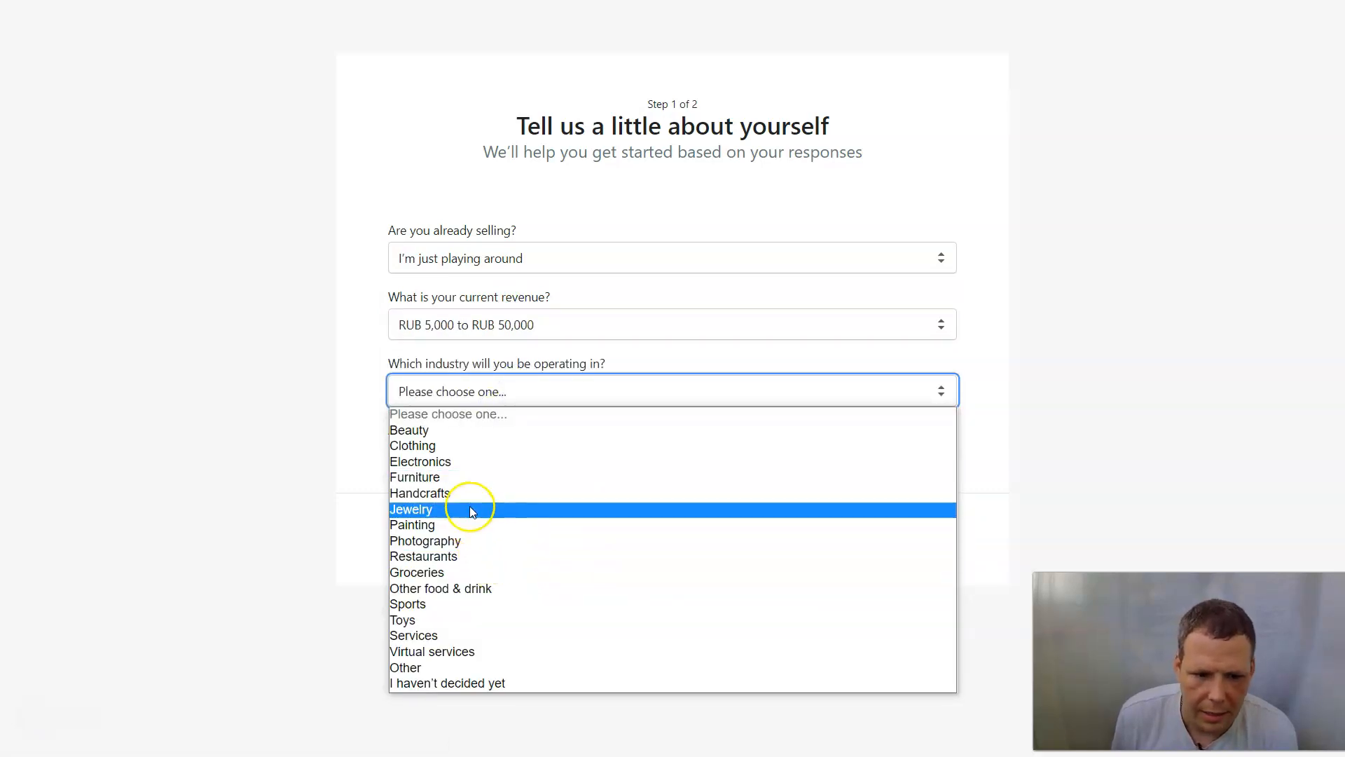
left_click(454, 540)
left_click(502, 510)
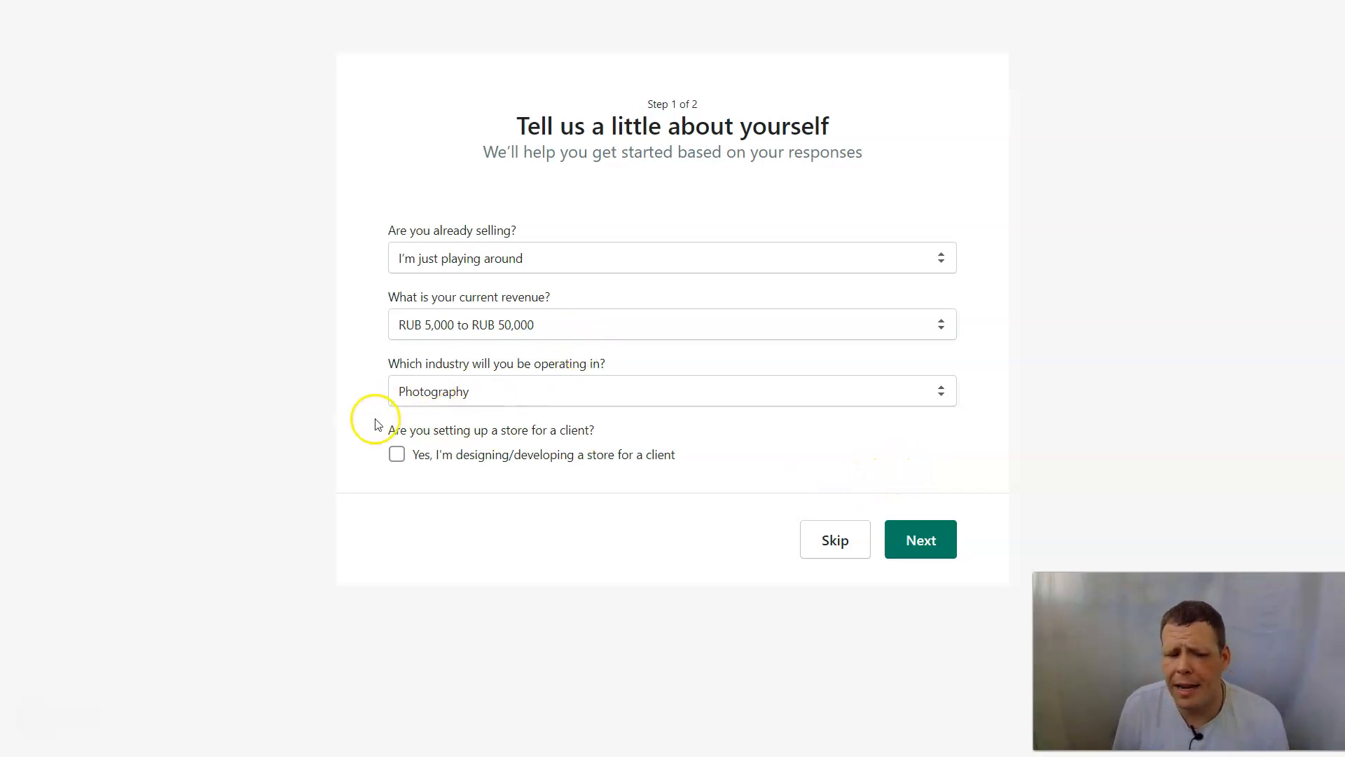
left_click(922, 544)
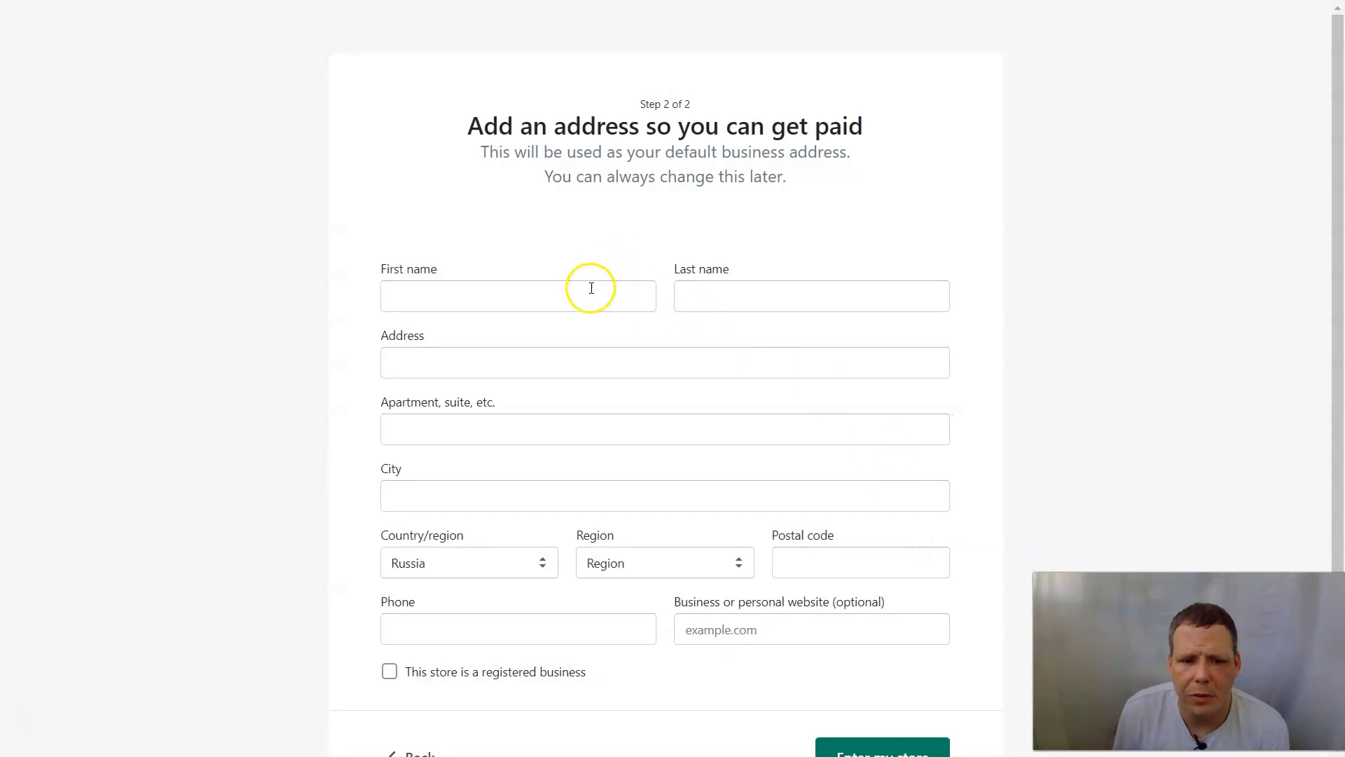
Autofill the business address from a saved browser entry and submit it to enter the store.
left_click(587, 303)
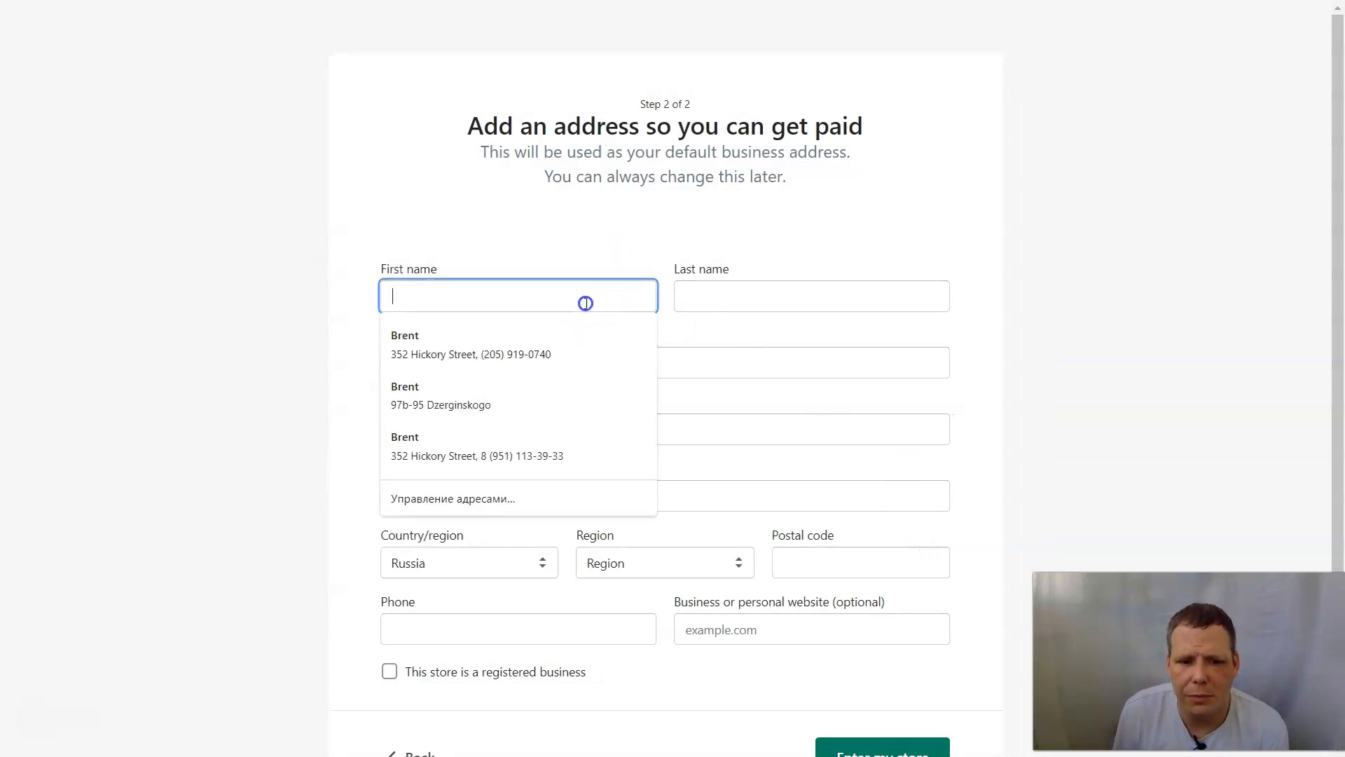
left_click(526, 340)
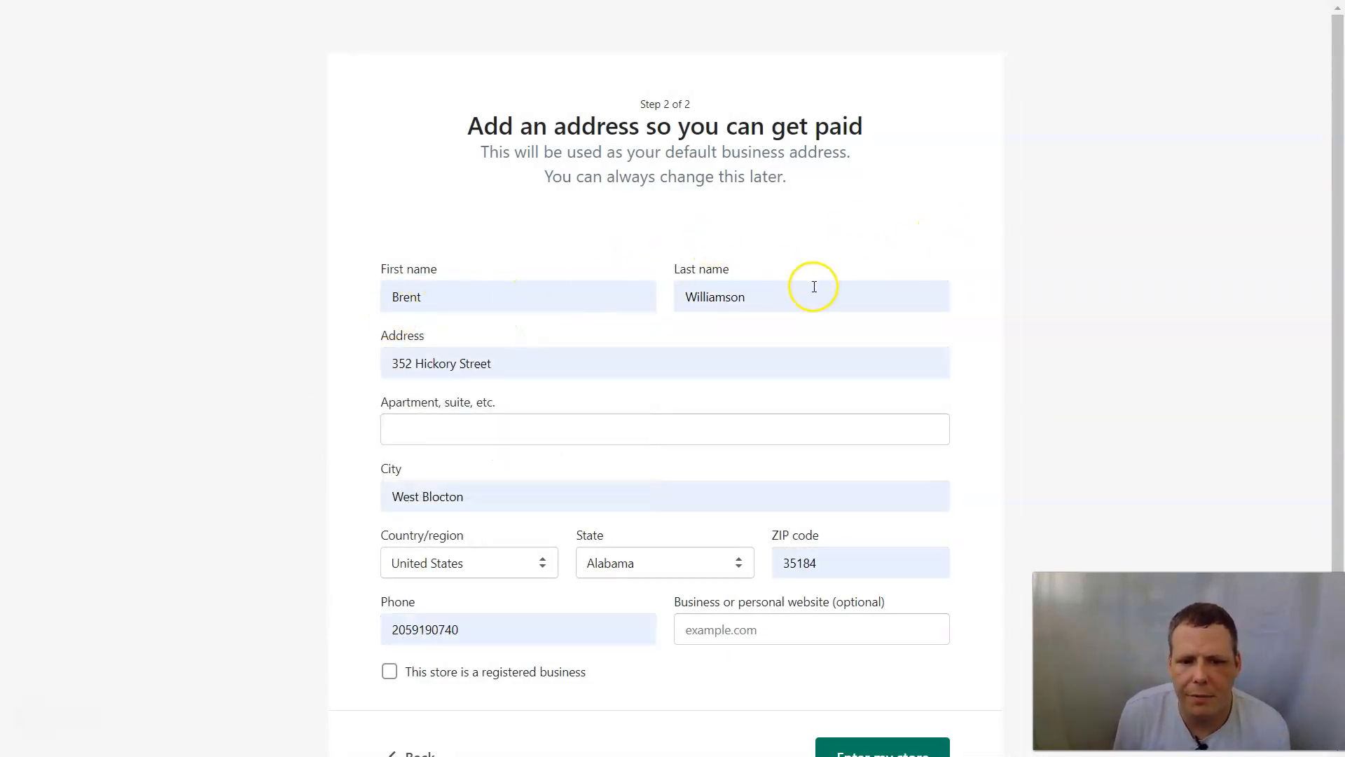
scroll(571, 555, "down", 2)
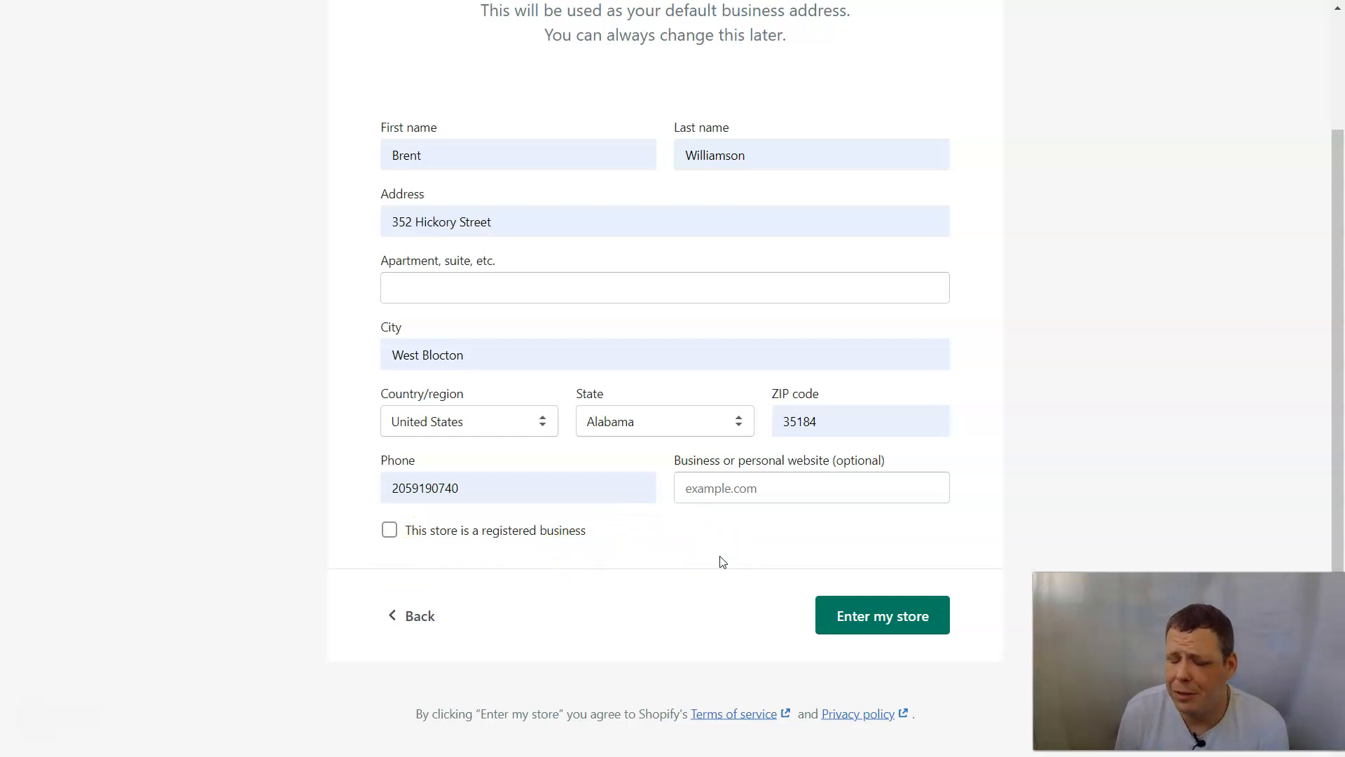
left_click(869, 618)
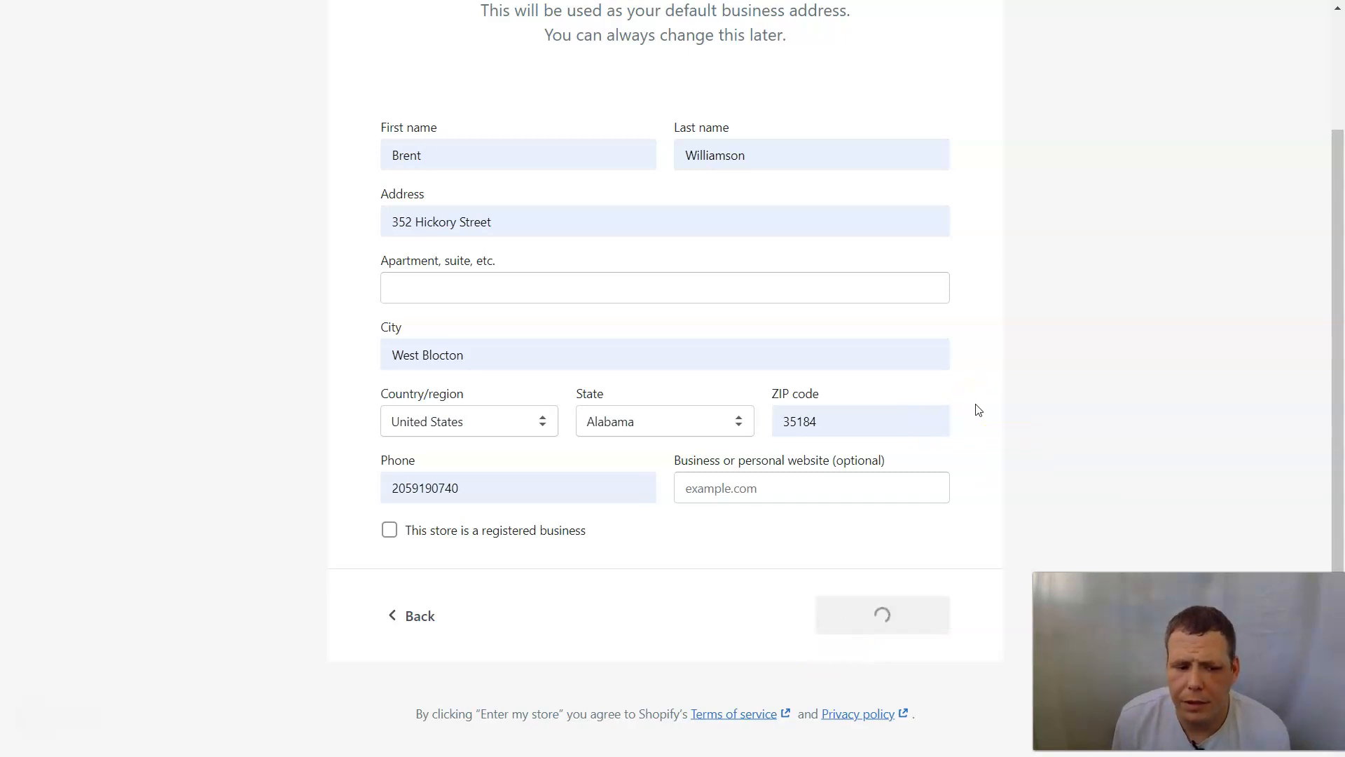
Once the River madness admin Home dashboard loads, go to Settings.
left_click(979, 380)
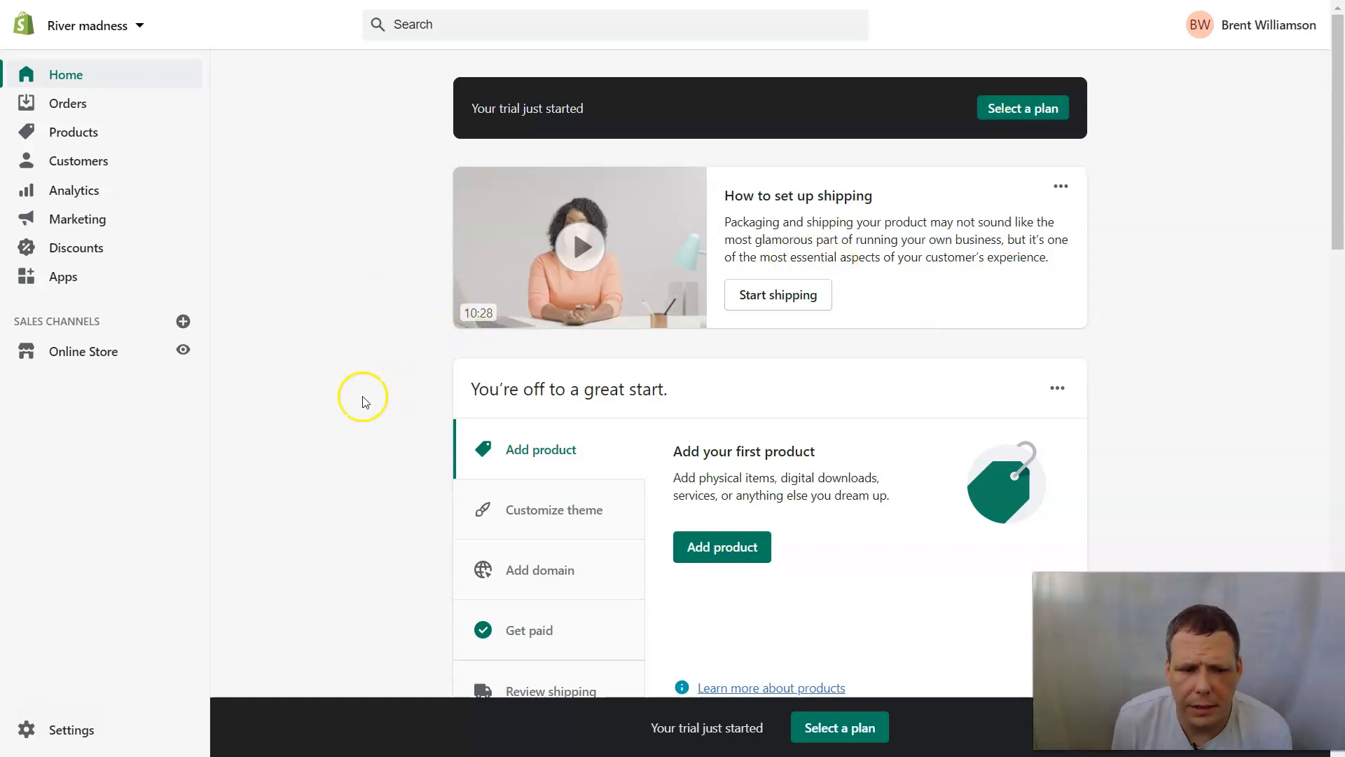
left_click(84, 739)
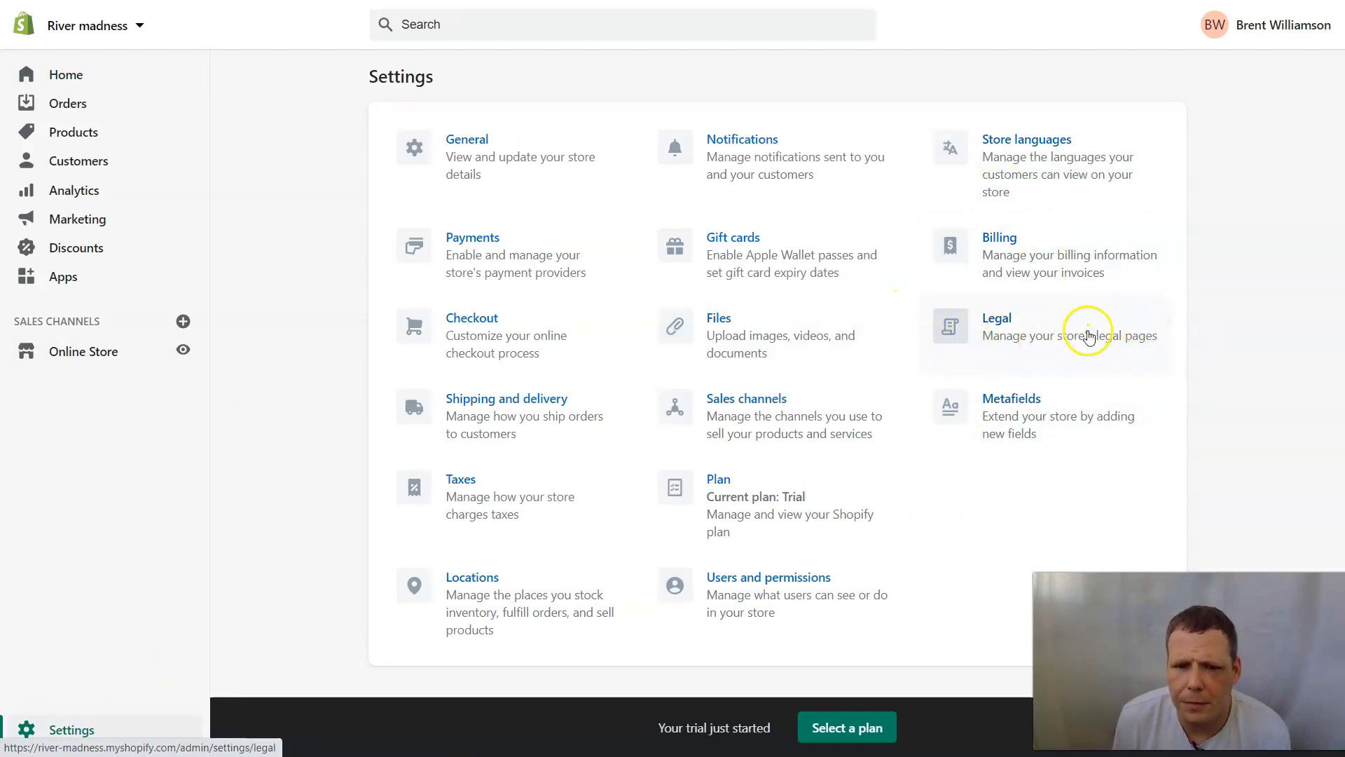
Look over the Settings categories, then open the Billing settings.
left_click(776, 165)
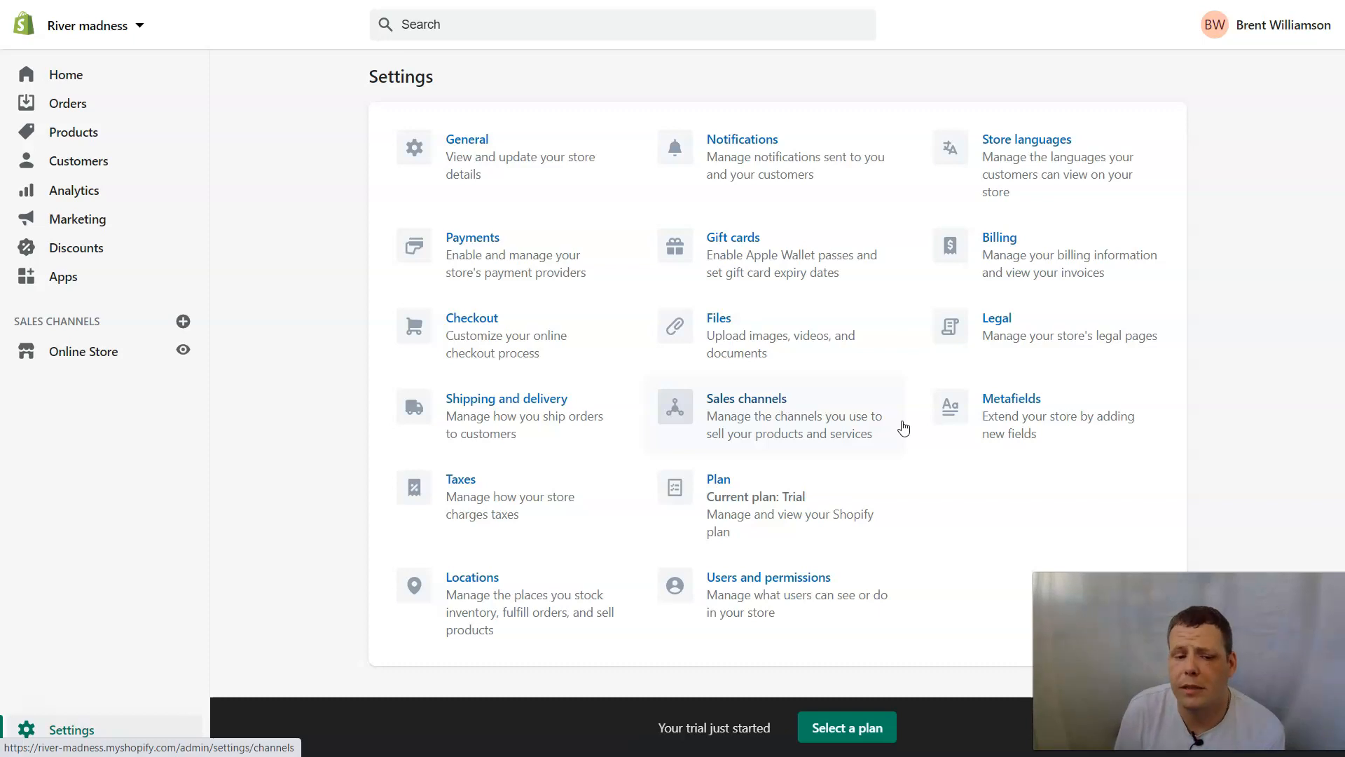
left_click(824, 442)
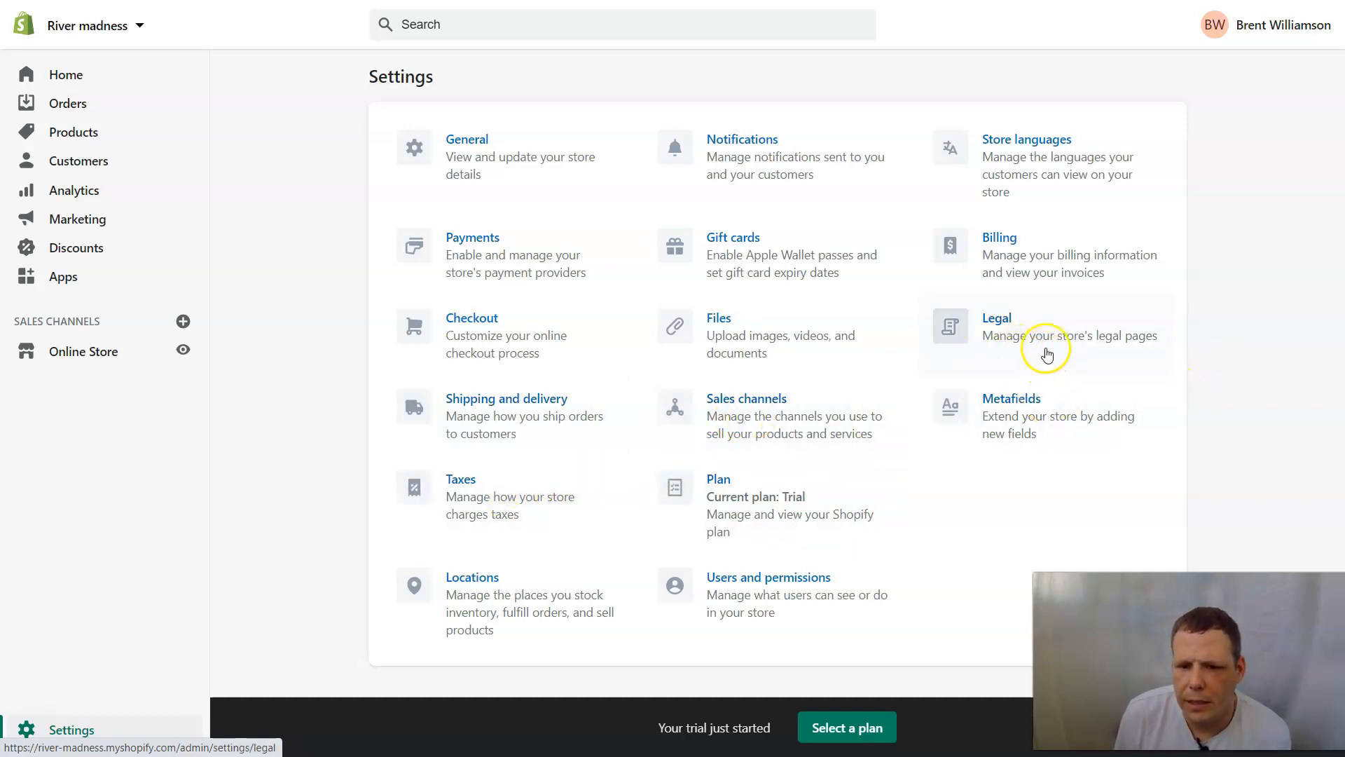
left_click(1029, 253)
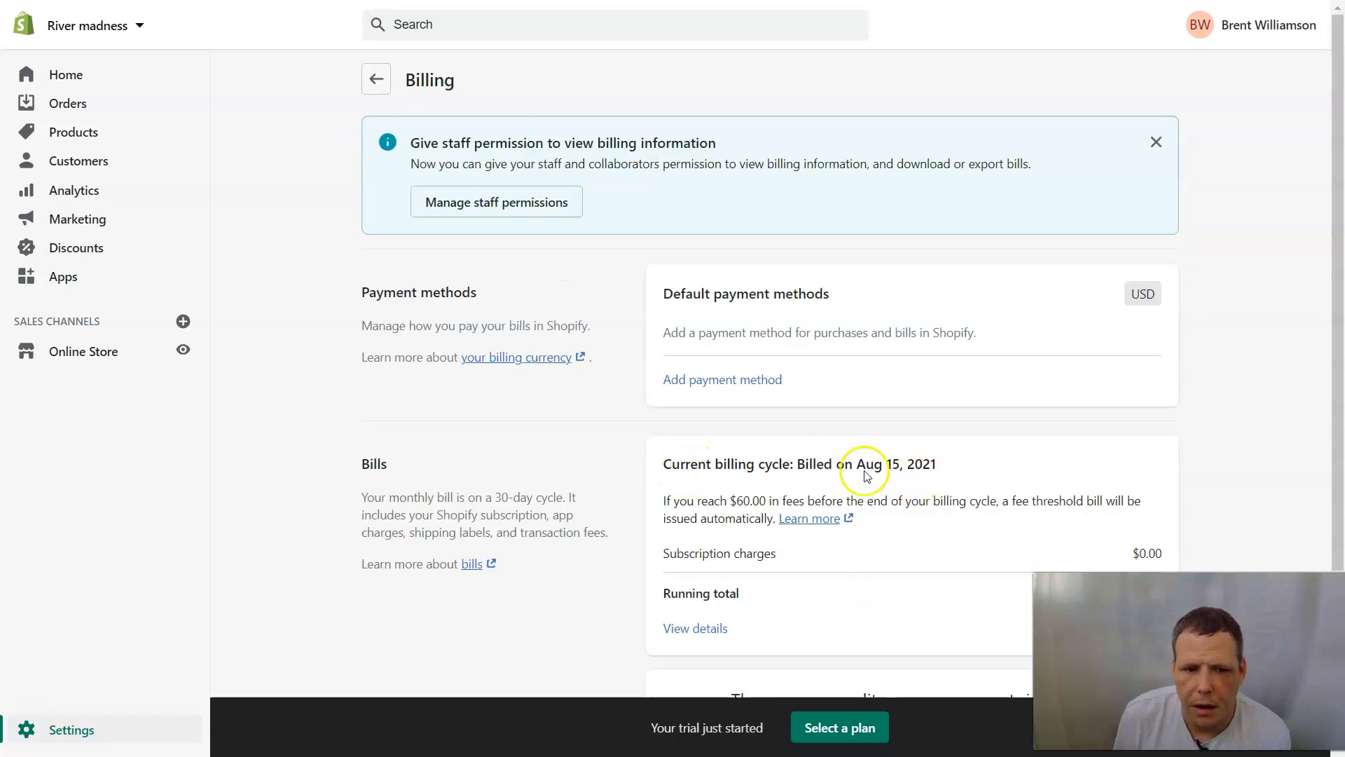
Go from Billing to staff permissions and start adding a new staff member.
scroll(937, 360, "down", 3)
scroll(937, 367, "up", 3)
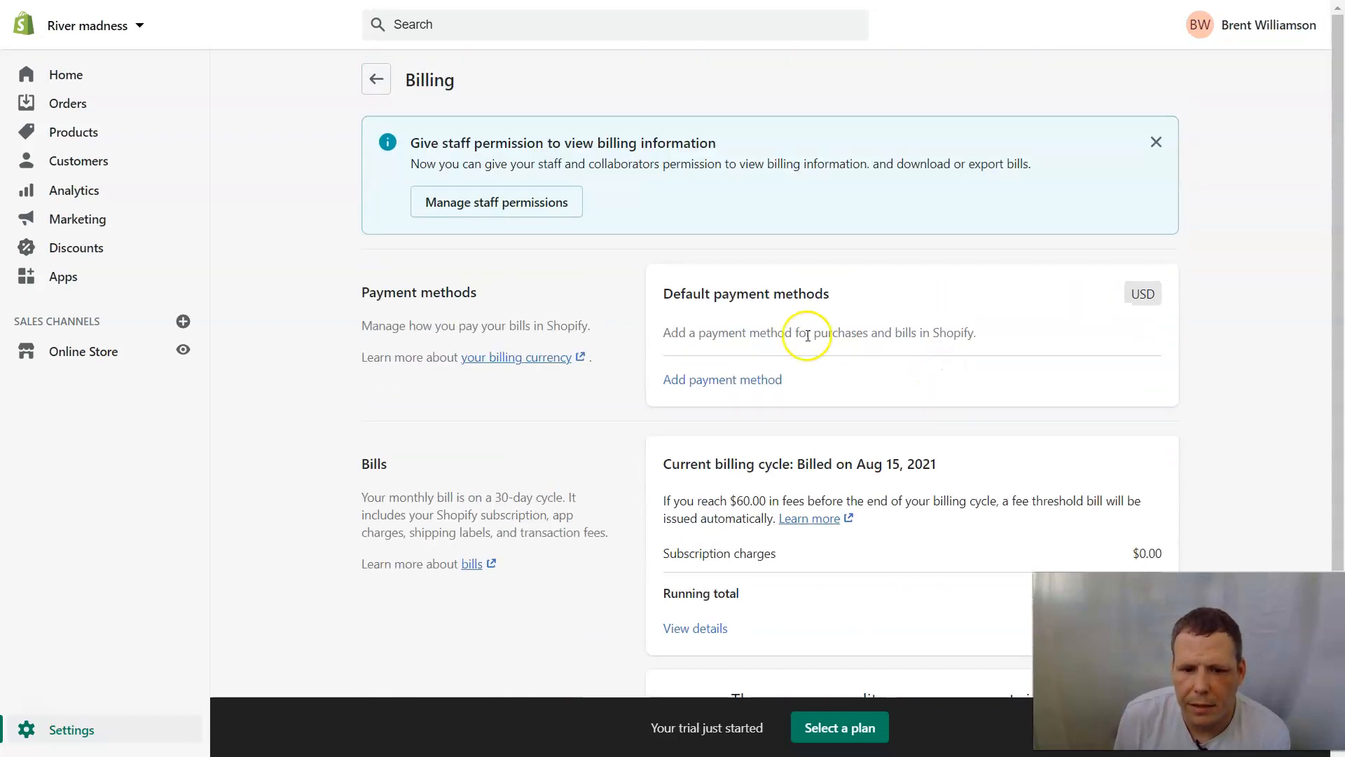
left_click(540, 208)
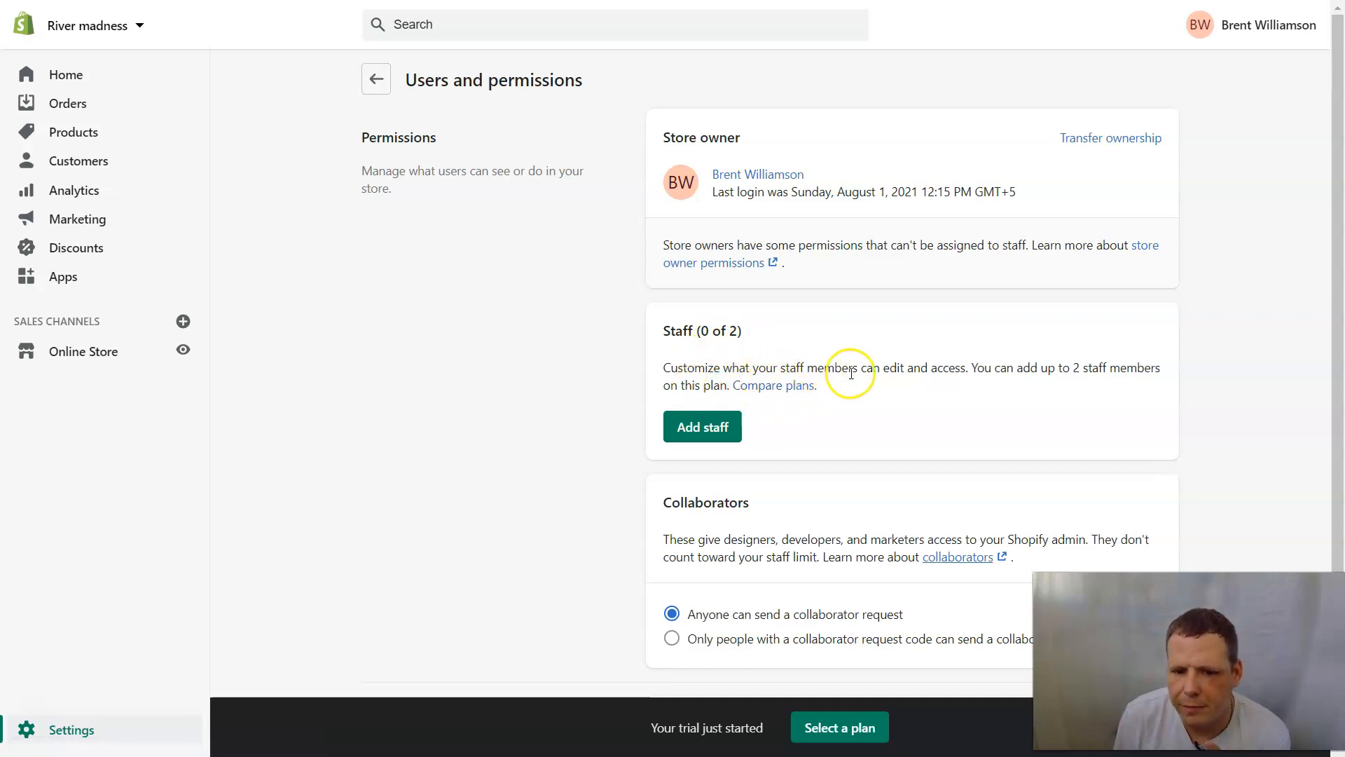
left_click(694, 425)
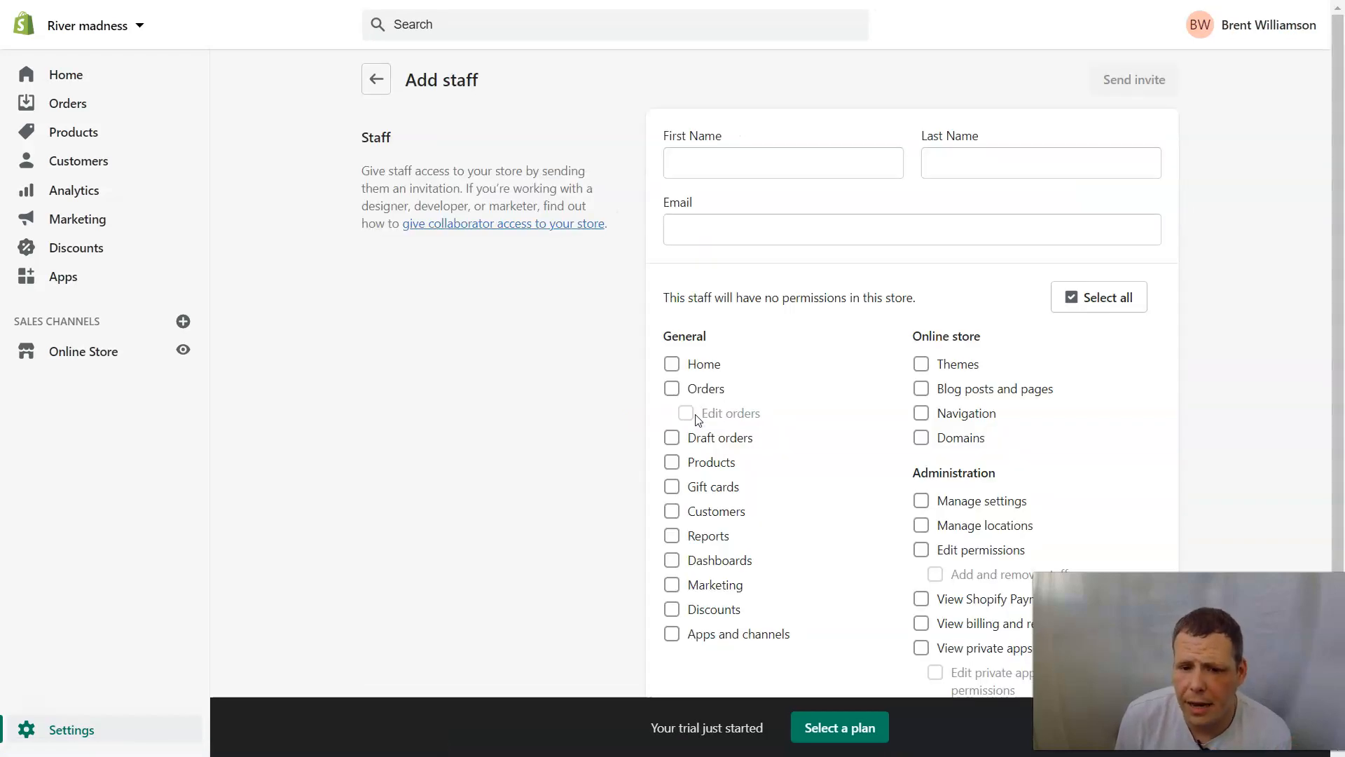
Enter the staff member's first name, last name and e-mail, and tick the Home permission.
left_click(784, 170)
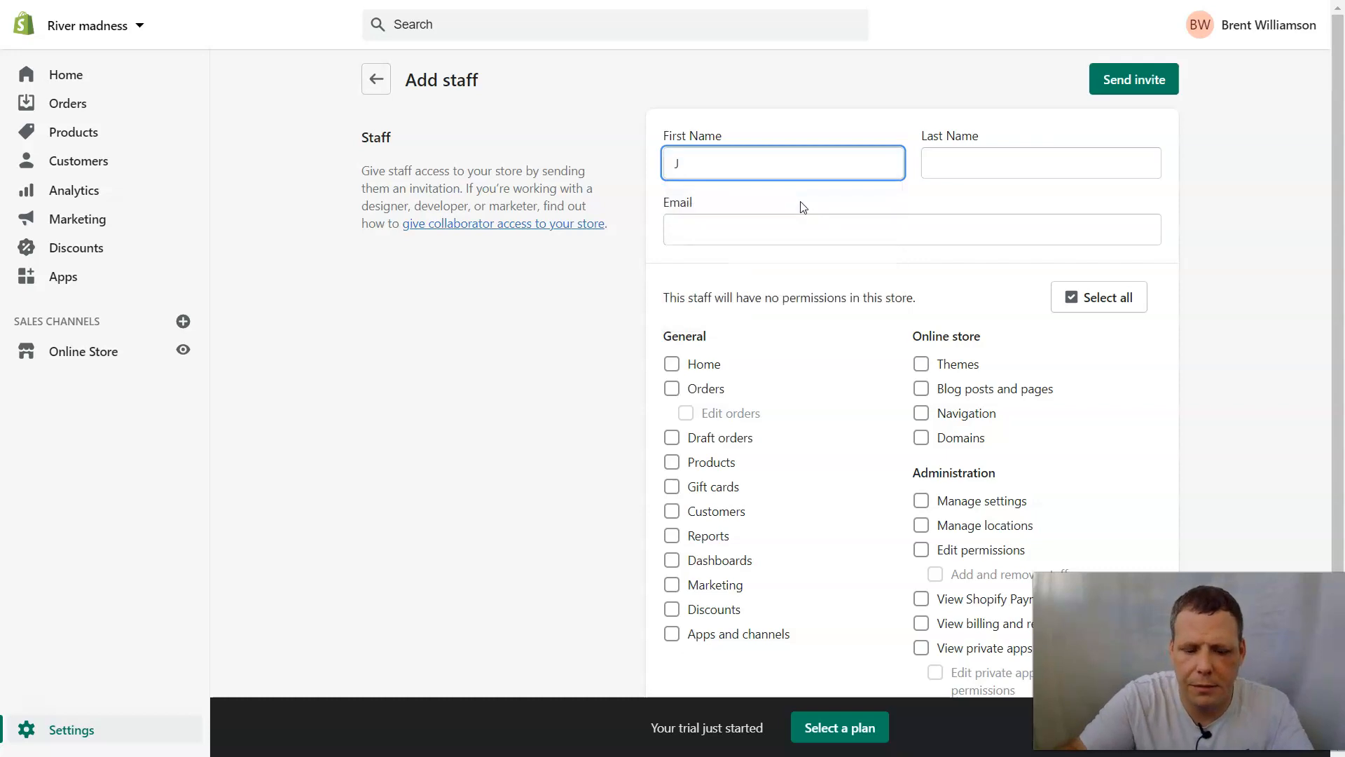
key("Tab")
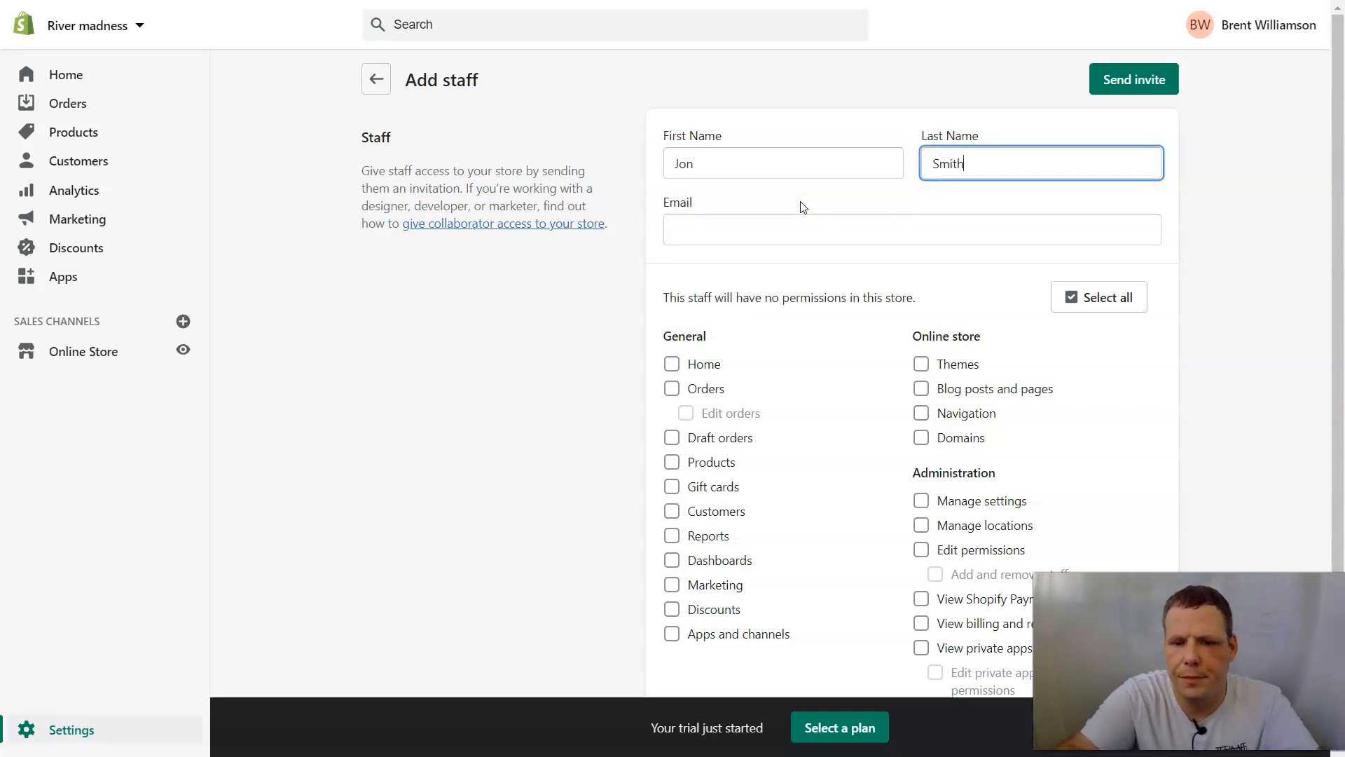
key("shift+Tab")
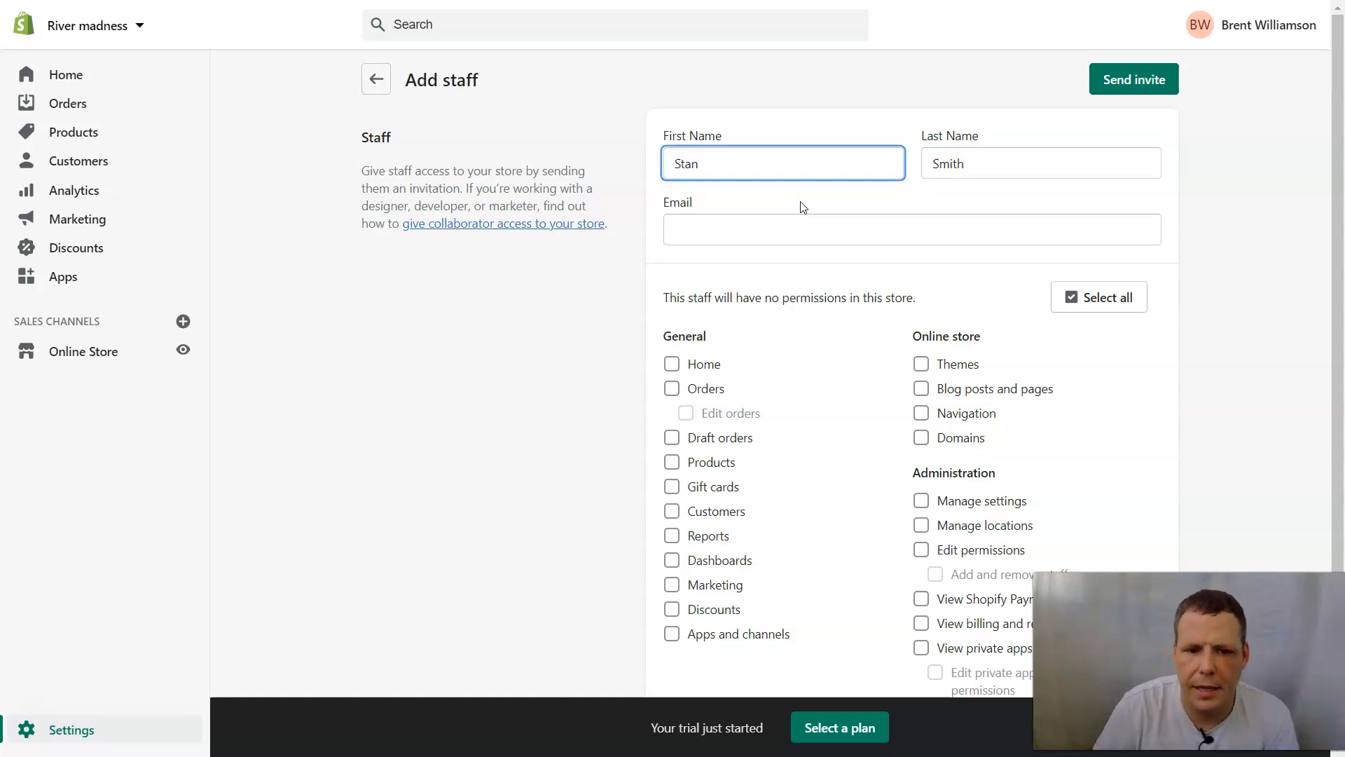
left_click(795, 220)
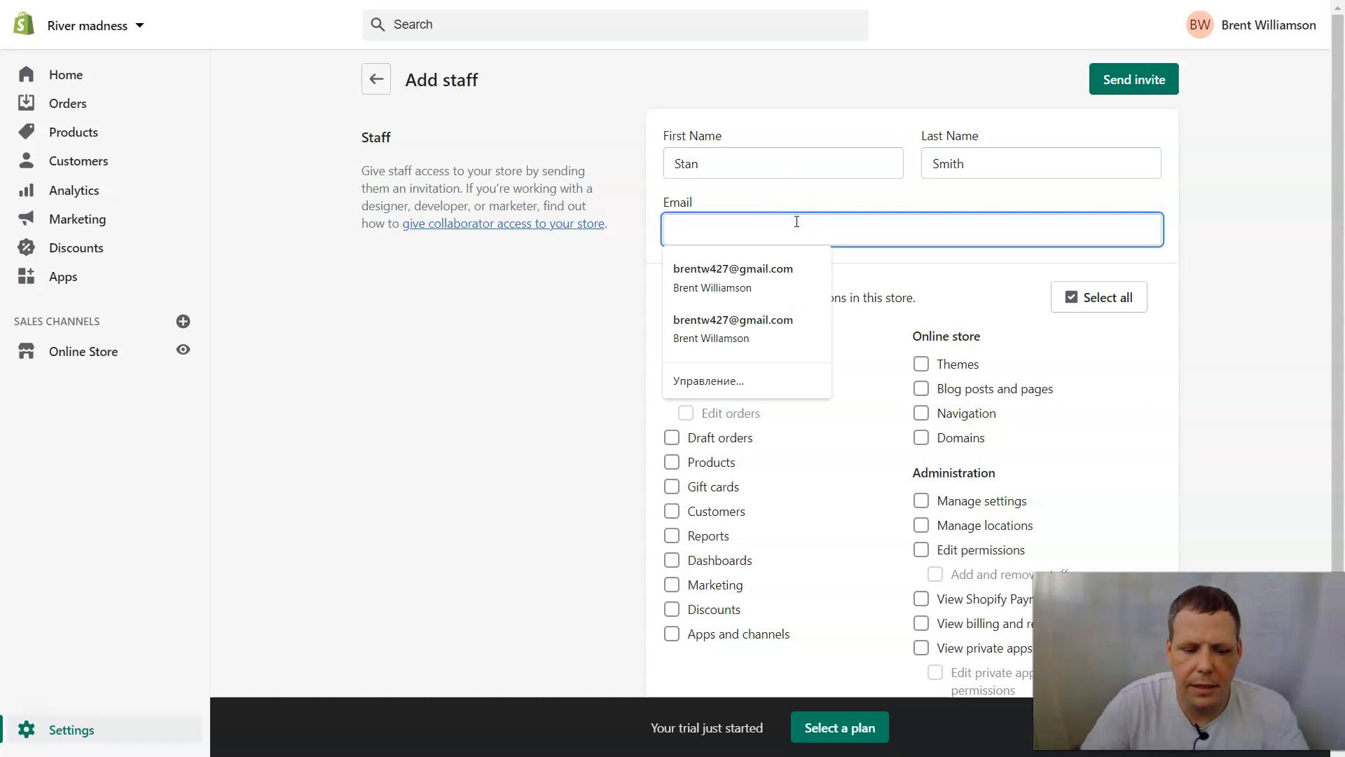
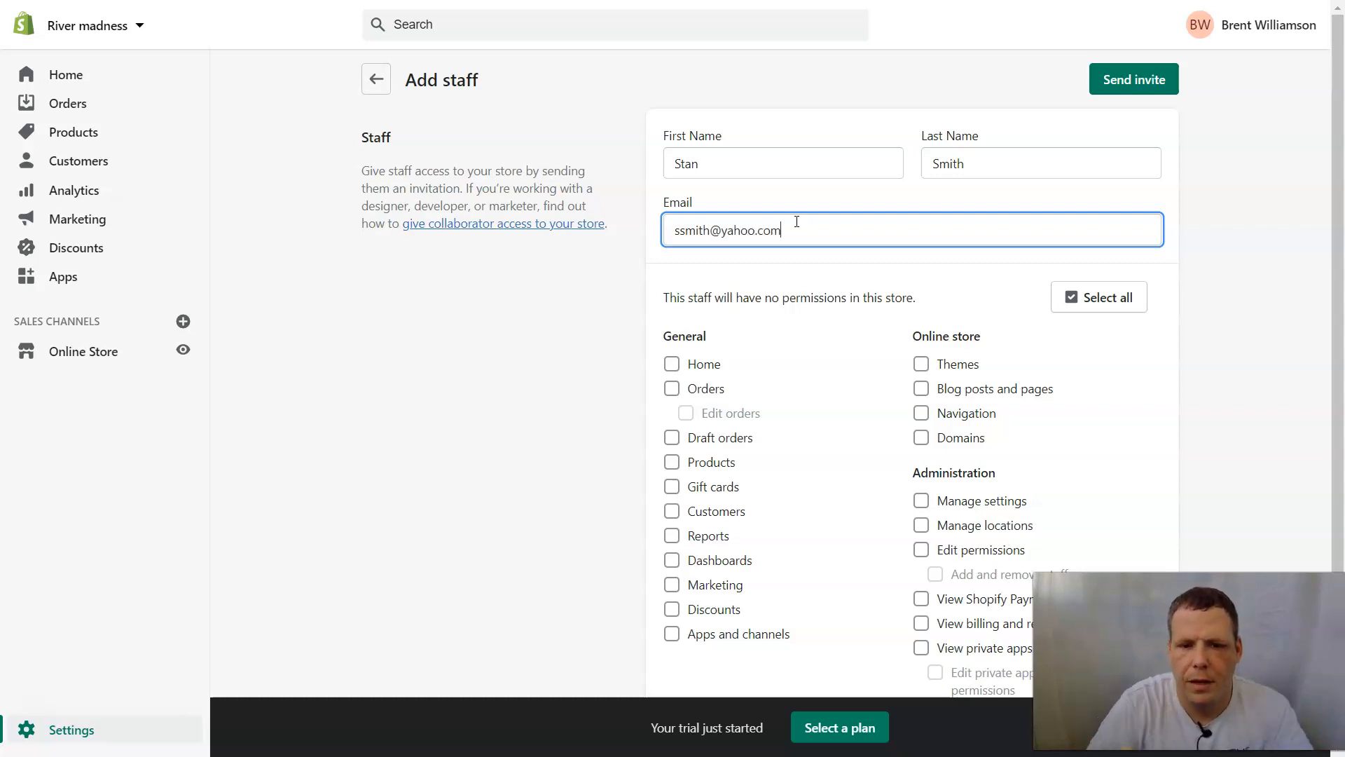
left_click(949, 311)
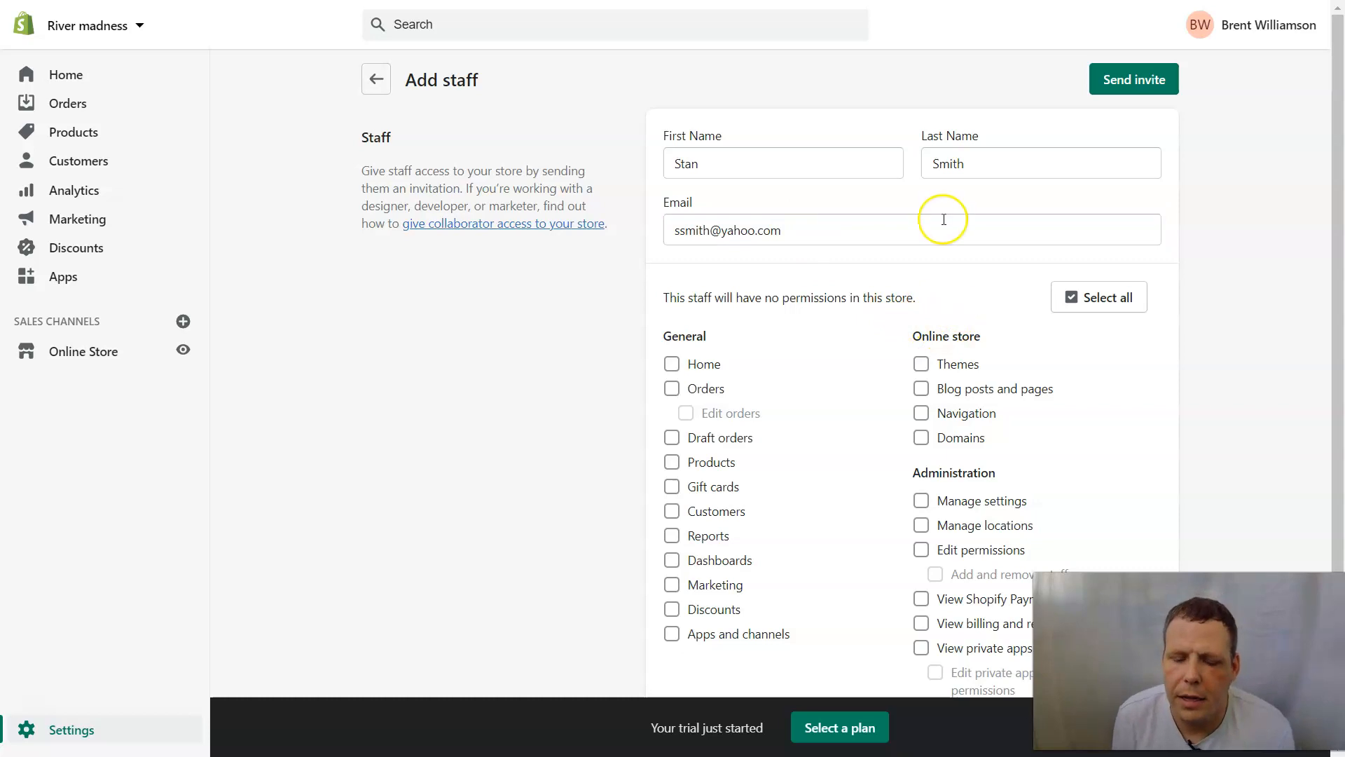
scroll(945, 219, "down", 2)
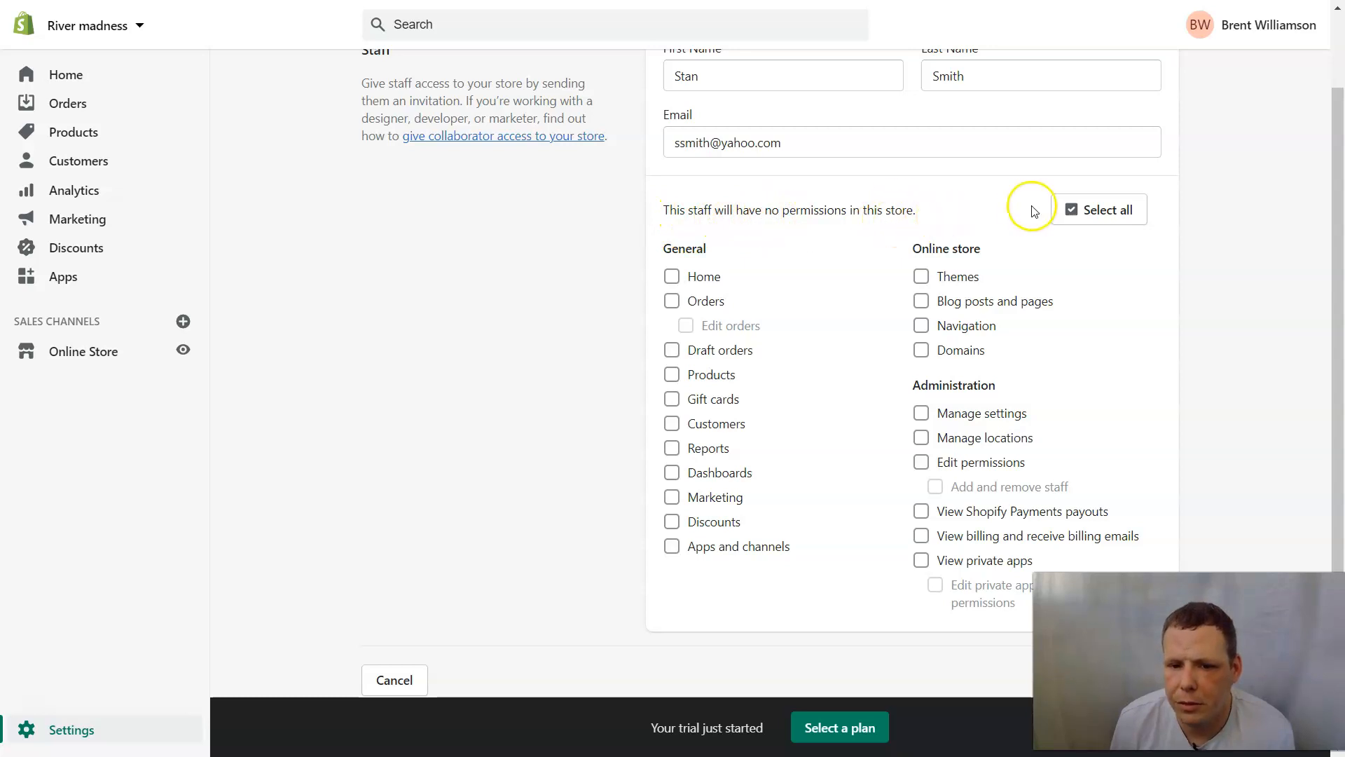
scroll(805, 187, "up", 2)
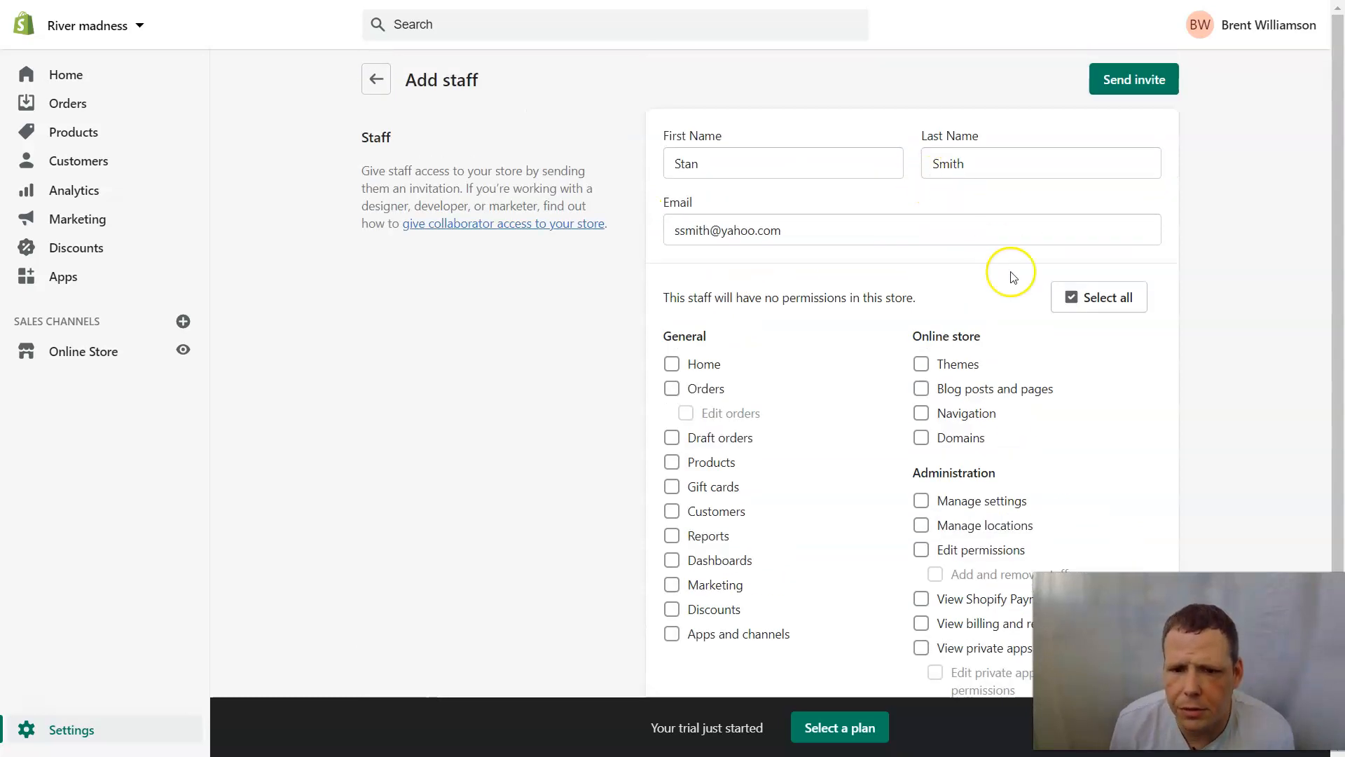
left_click(673, 365)
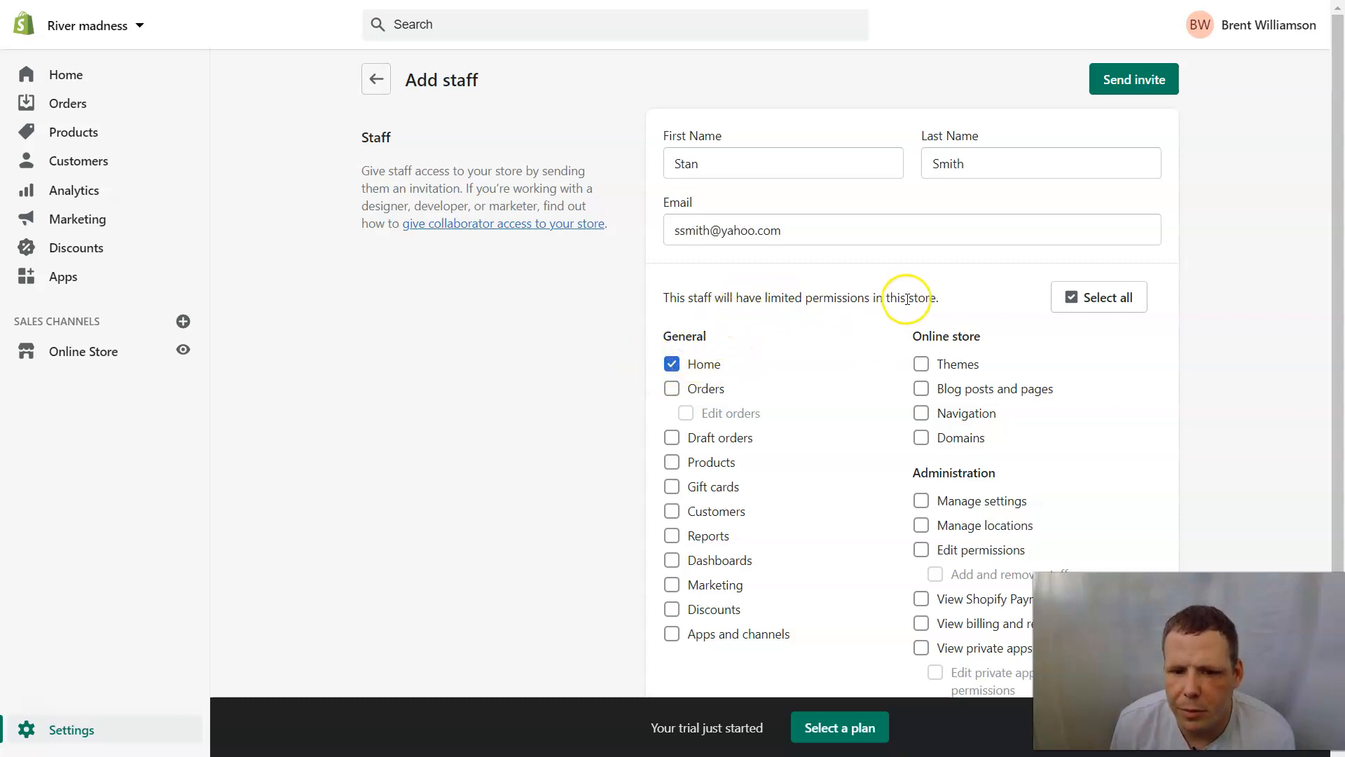
Grant Home, Products, Blog posts and pages, and Manage locations permissions to the staff member.
left_click(678, 363)
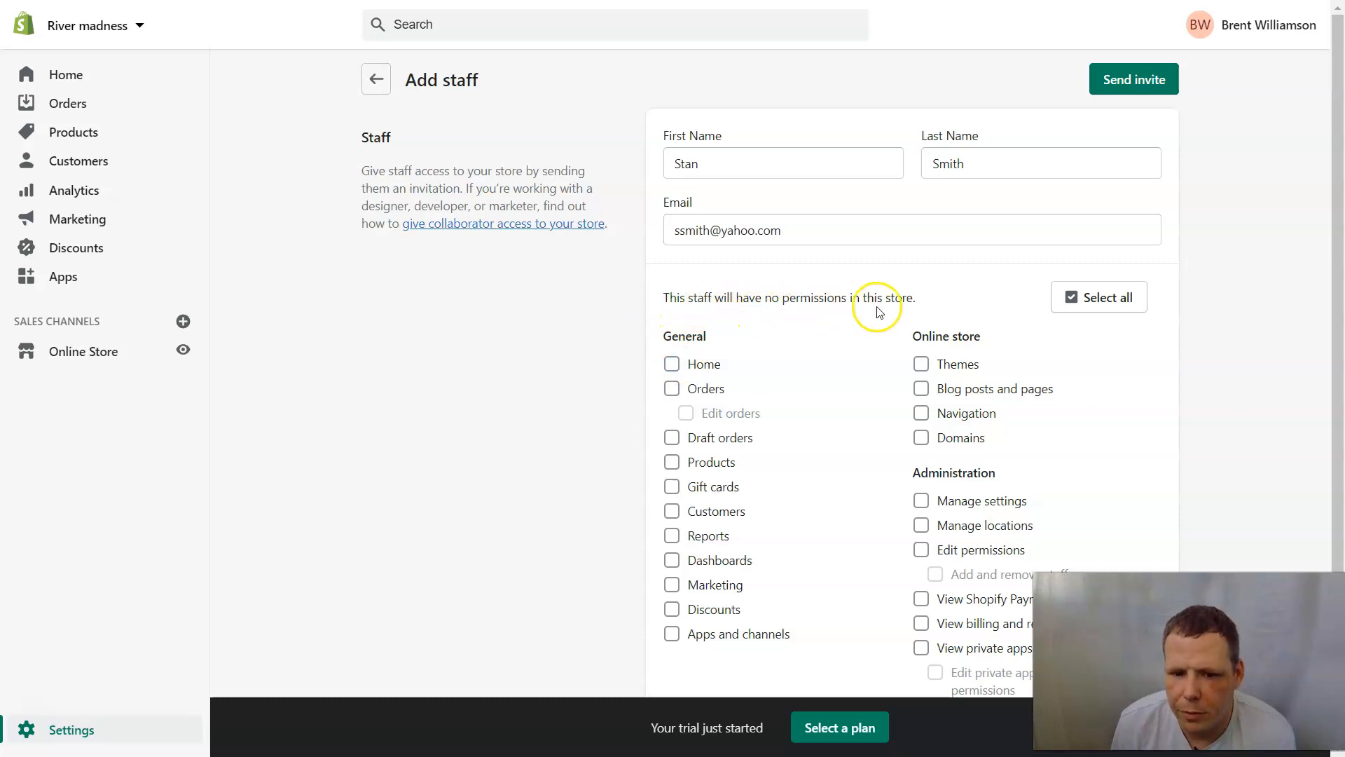
left_click(673, 363)
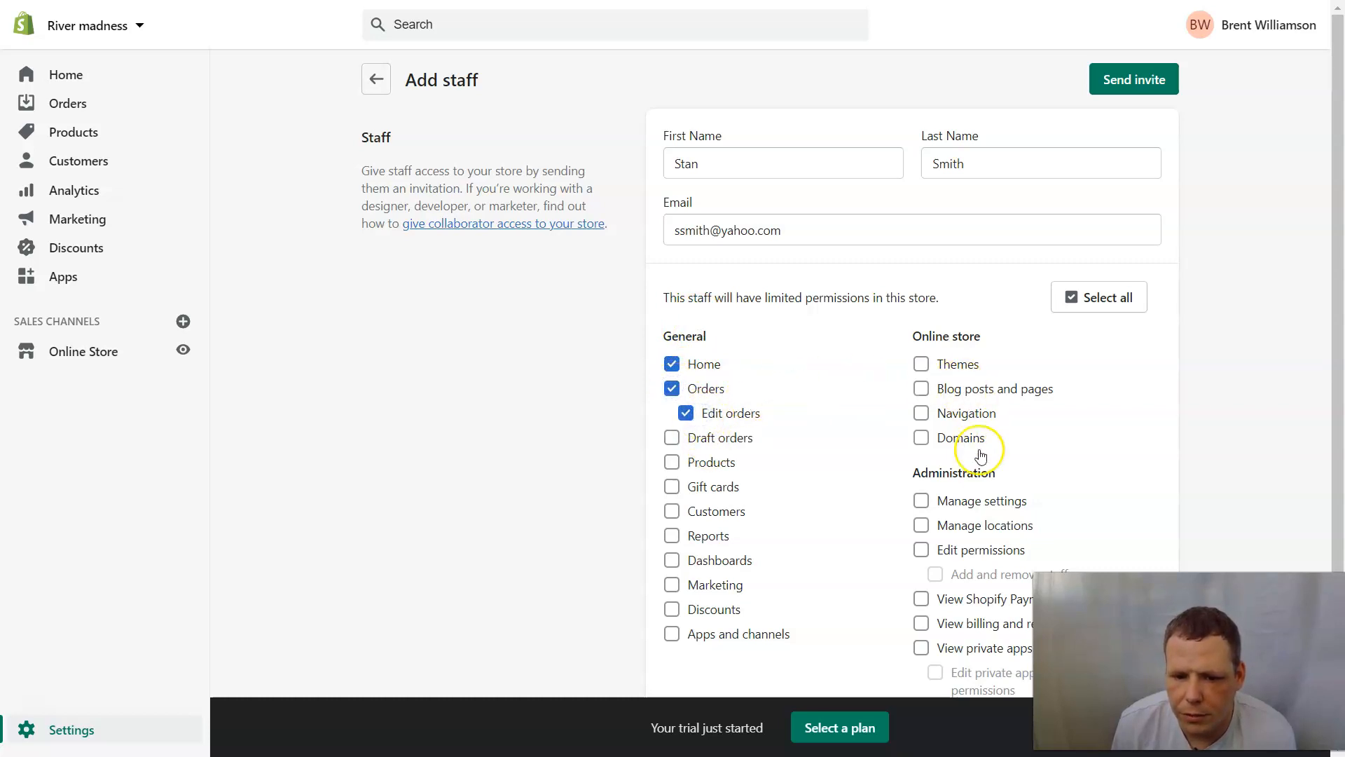
scroll(757, 420, "down", 2)
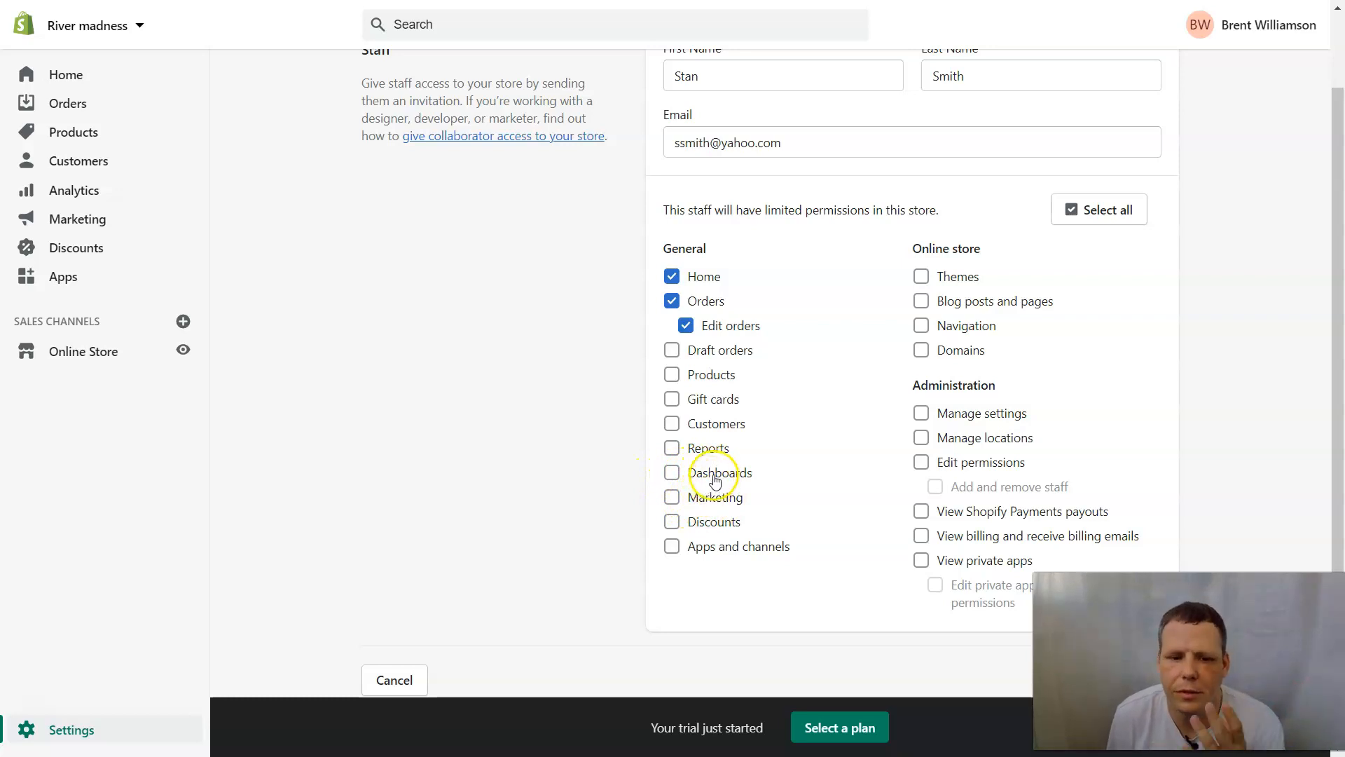
left_click(689, 382)
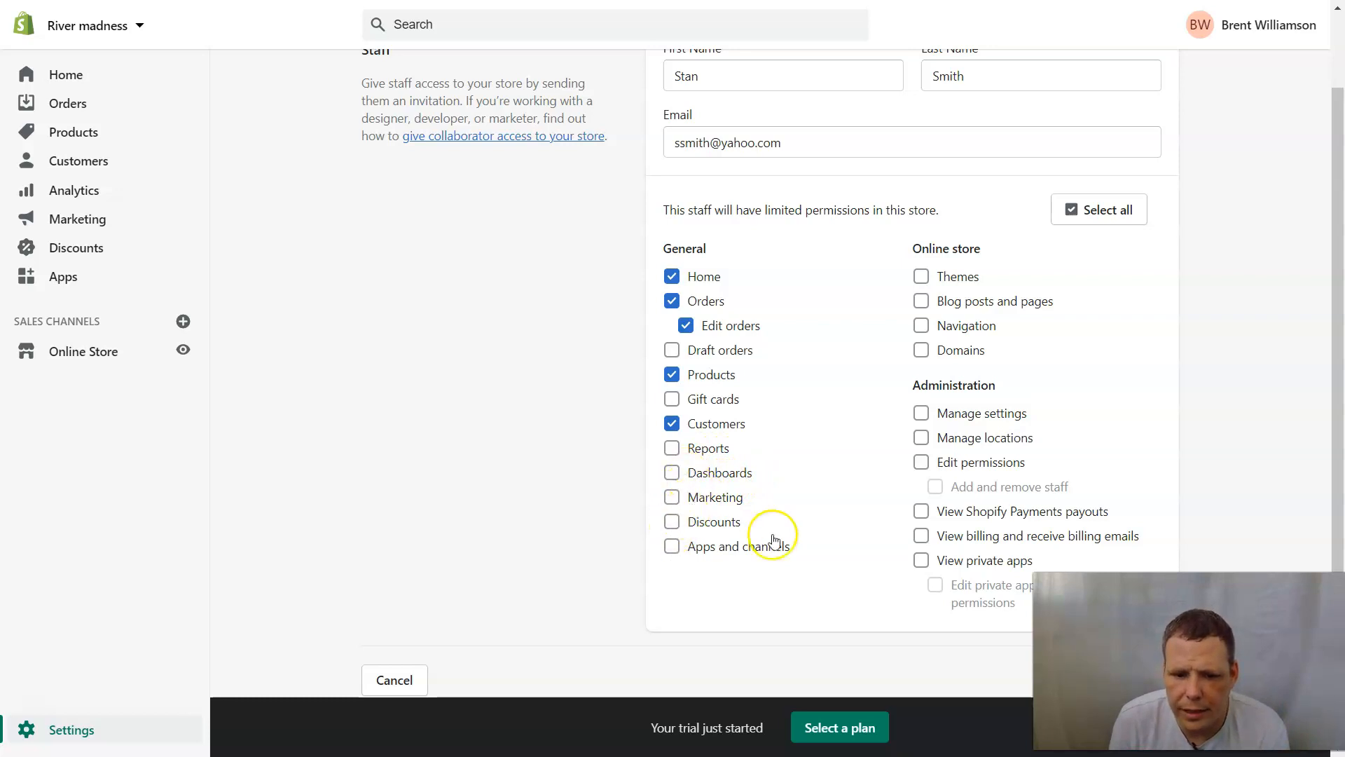
left_click(918, 302)
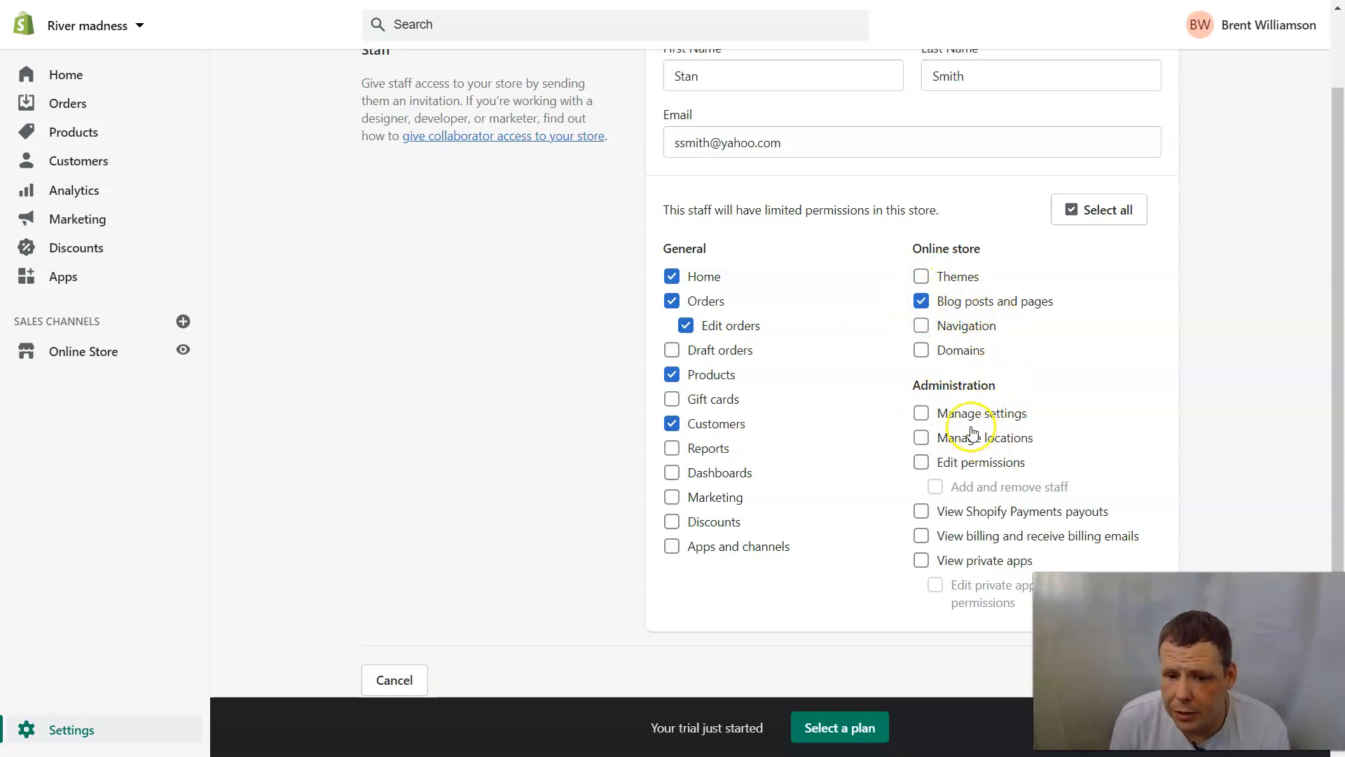
left_click(922, 441)
scroll(927, 543, "down", 1)
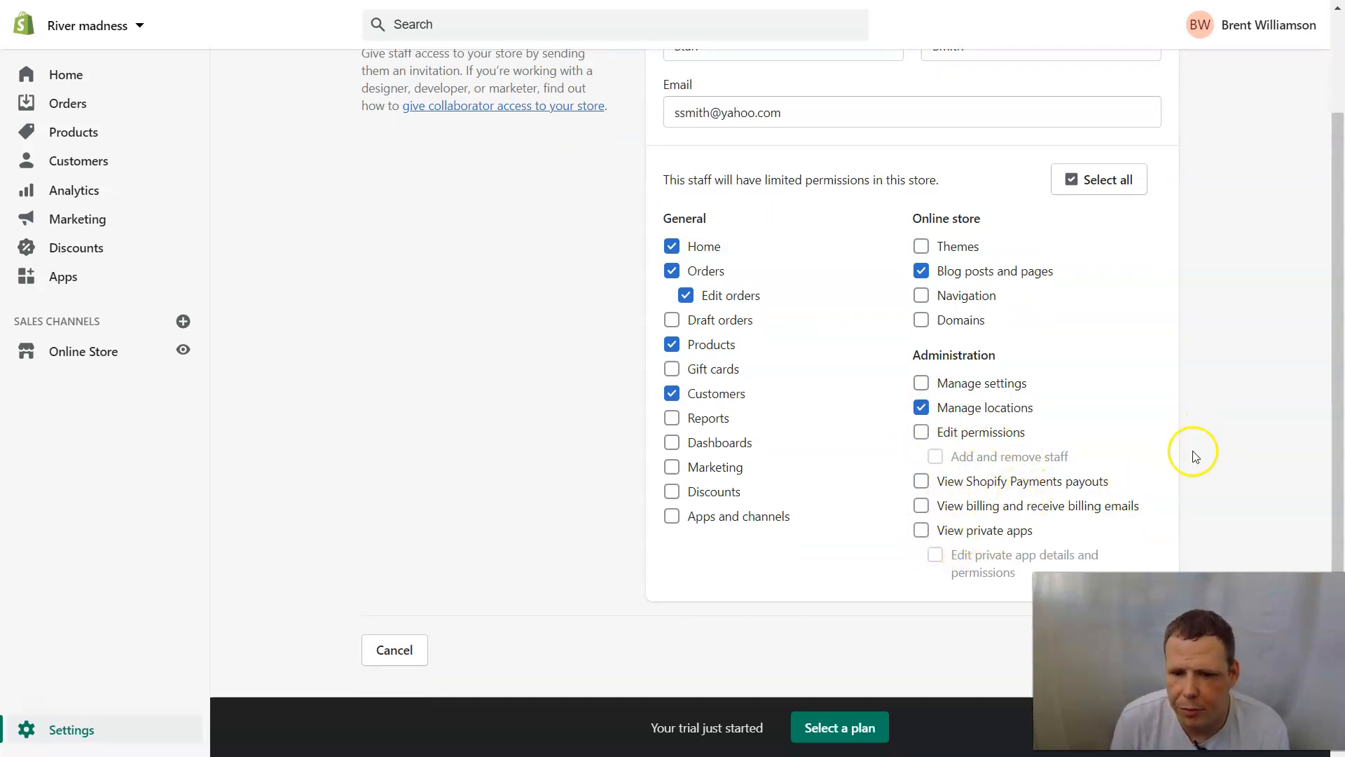
scroll(1189, 445, "up", 1)
scroll(1188, 445, "up", 1)
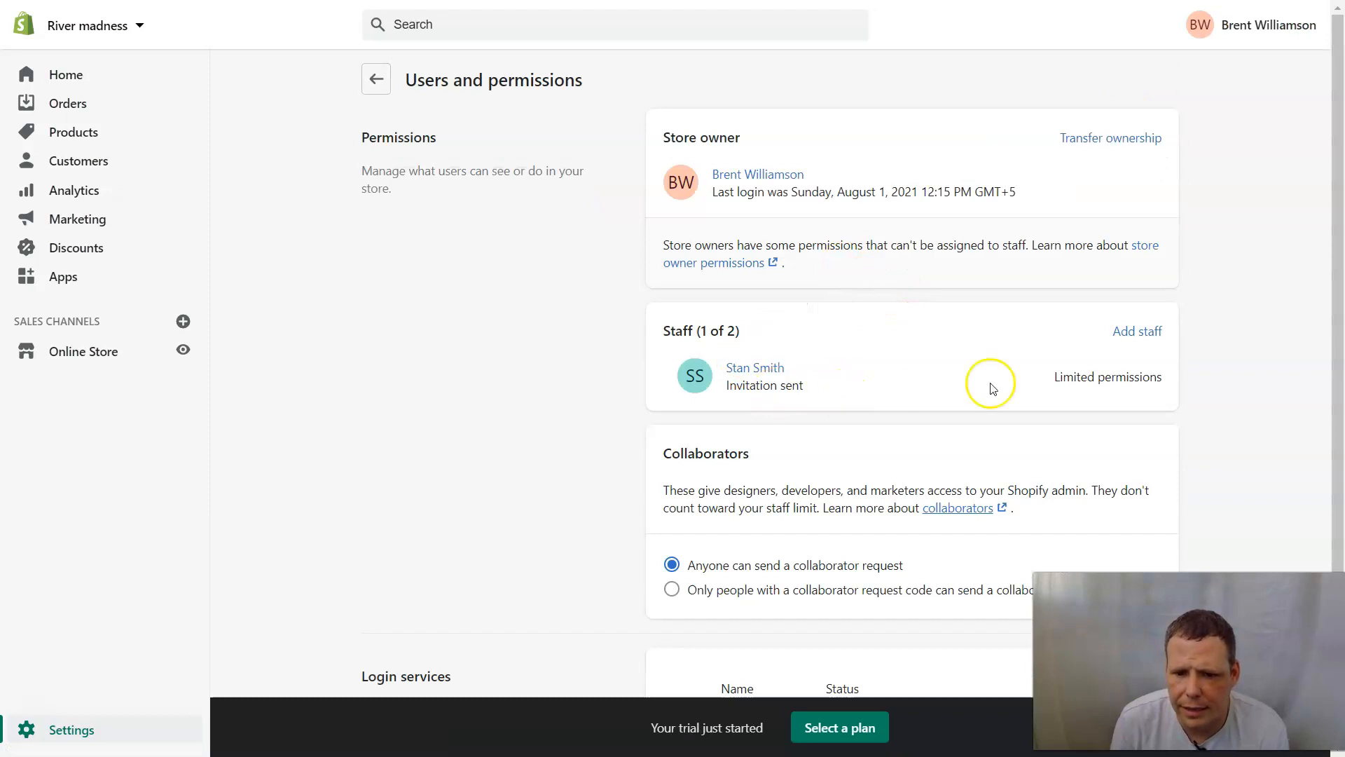
Limit collaborator requests to people with a request code and generate a new code.
scroll(1008, 399, "down", 1)
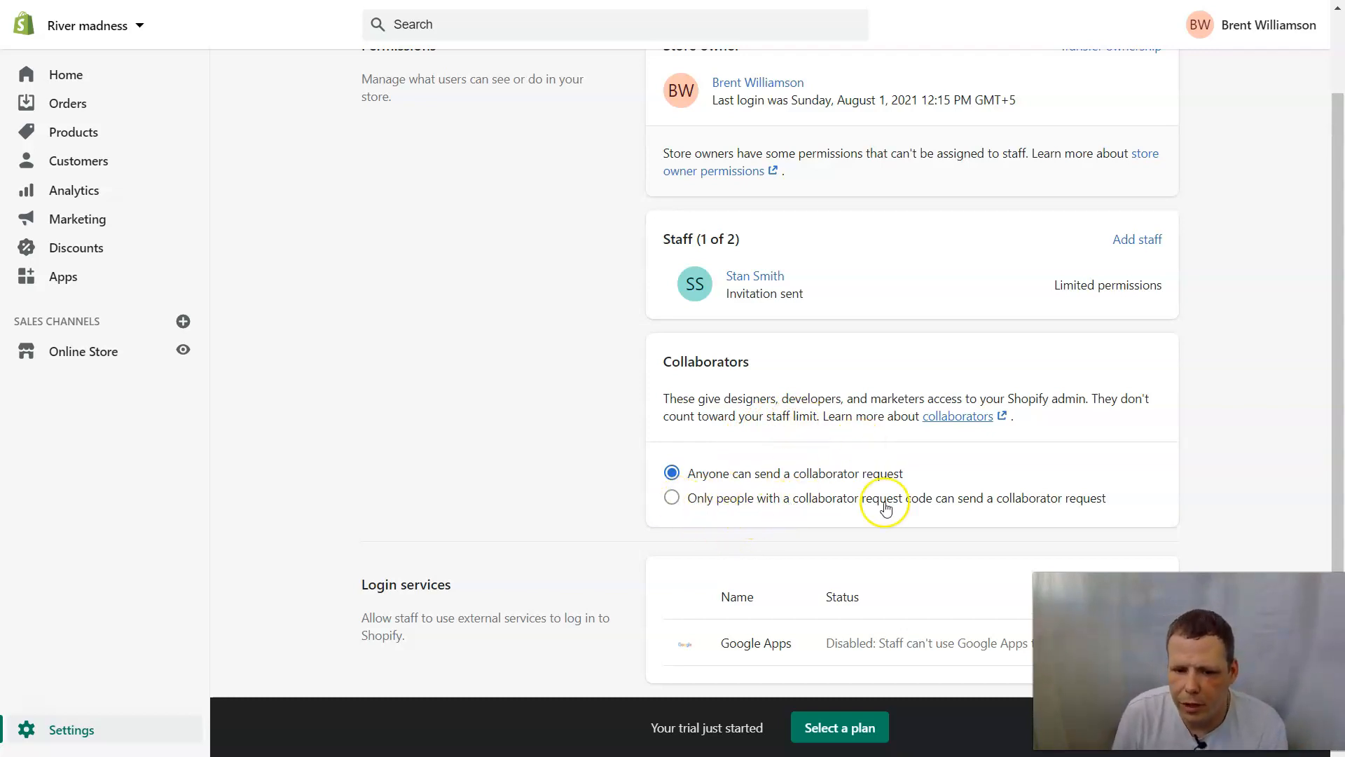
left_click(677, 498)
scroll(973, 420, "down", 2)
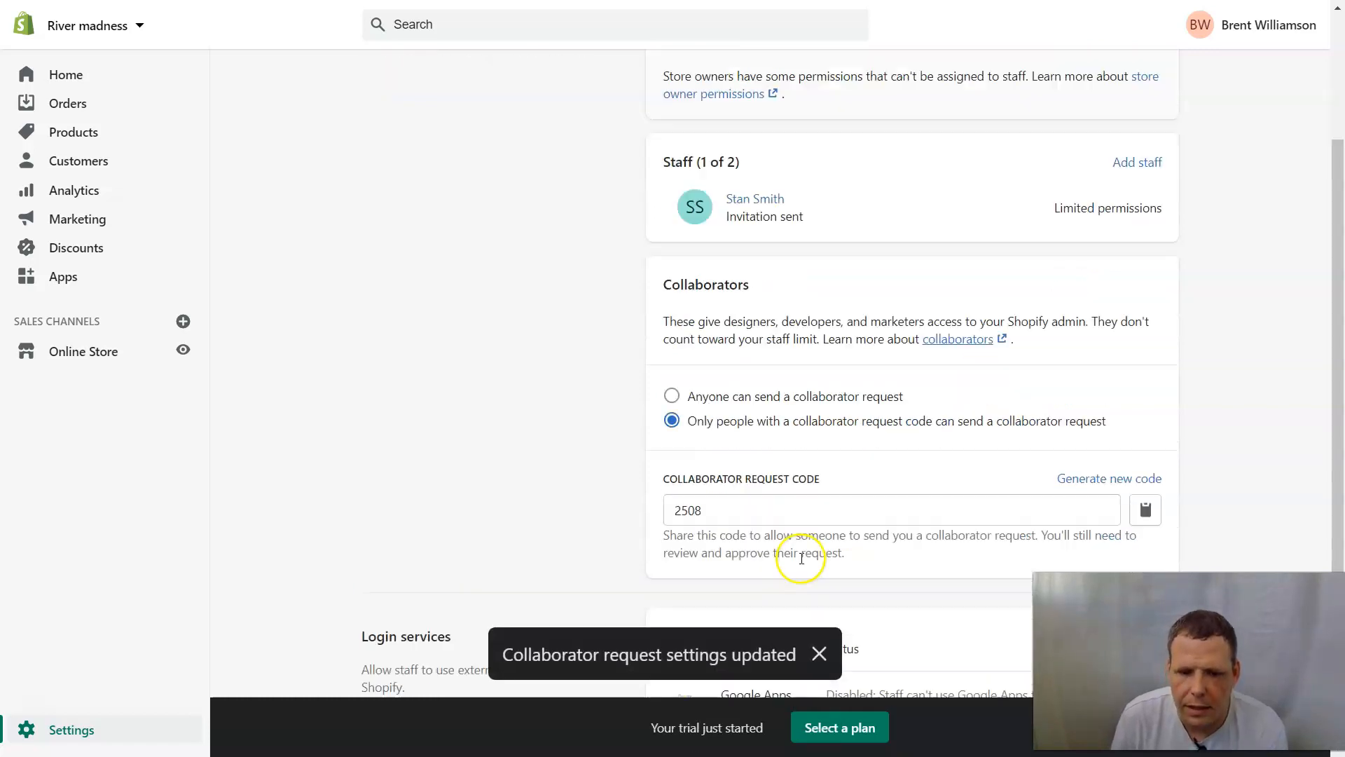
scroll(736, 487, "down", 1)
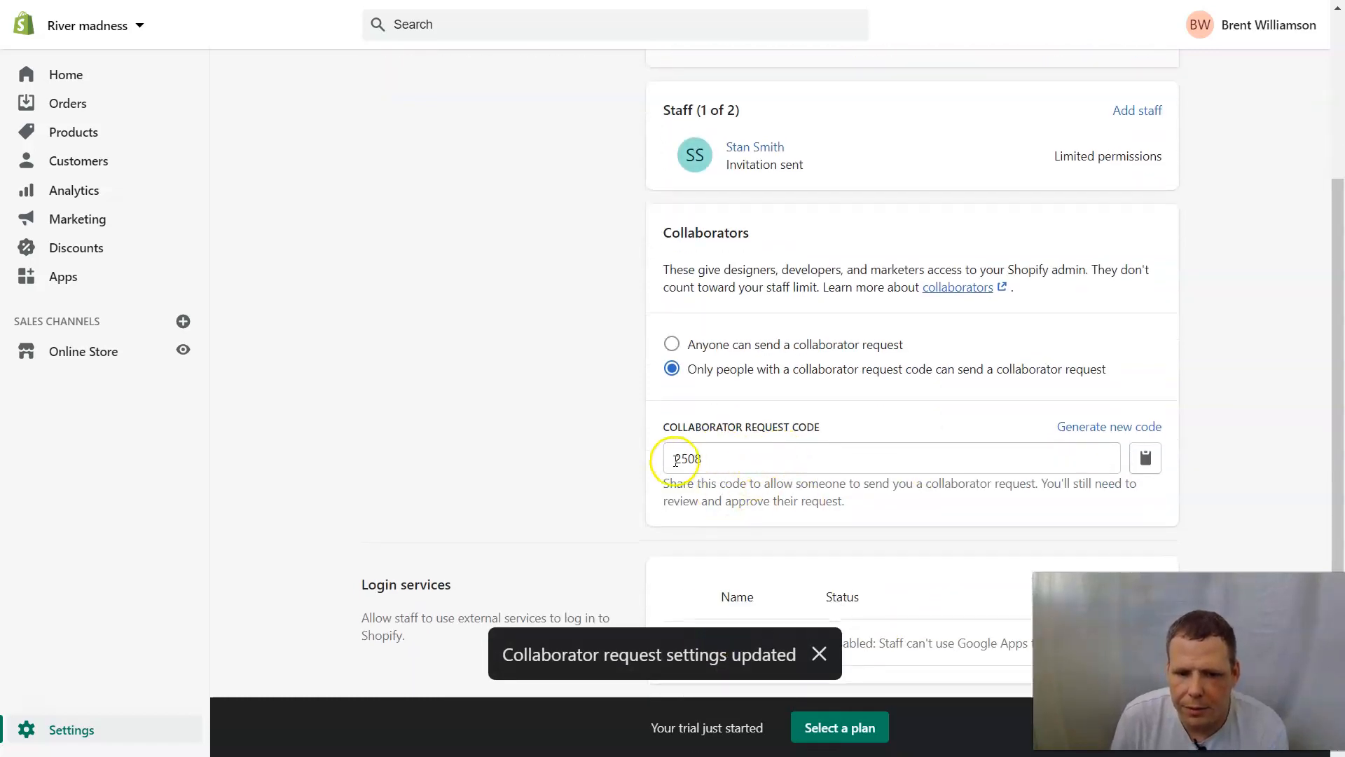
left_click(717, 454)
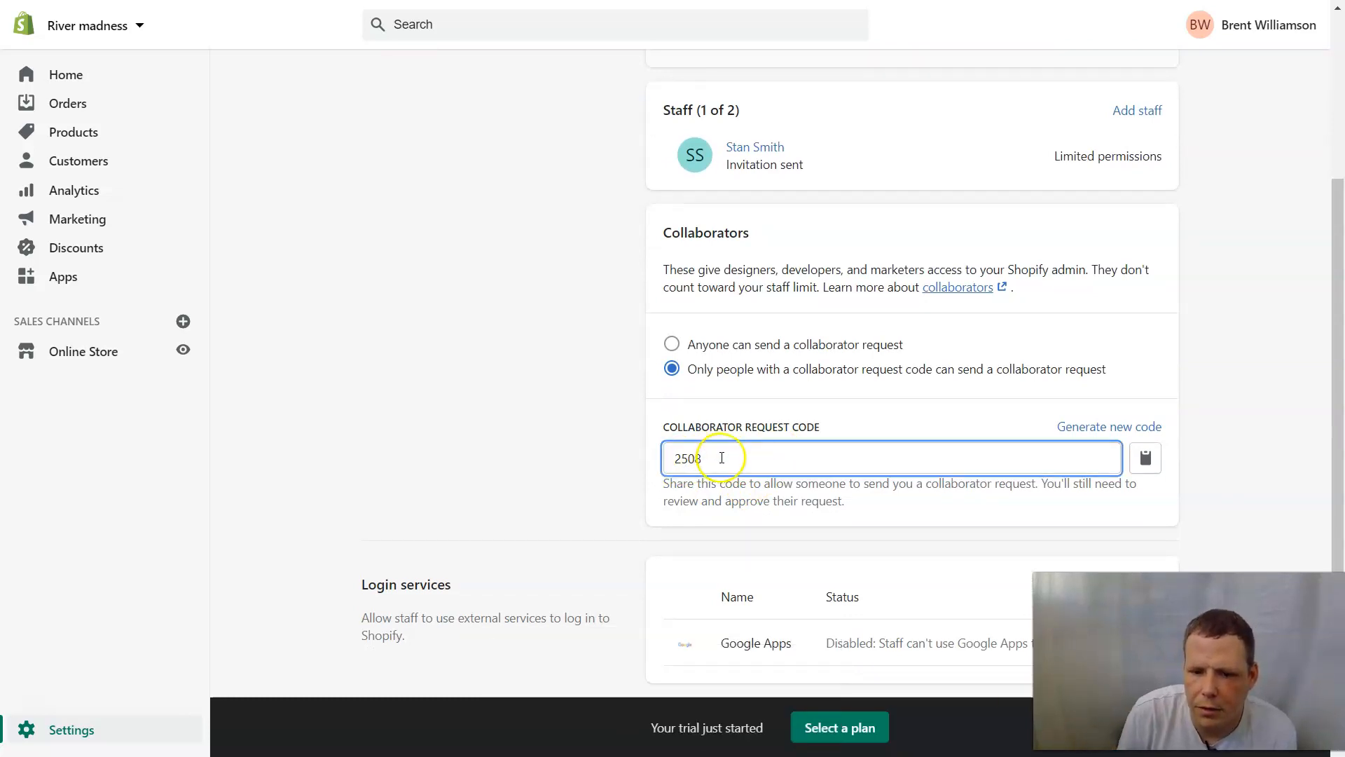
left_click(1115, 428)
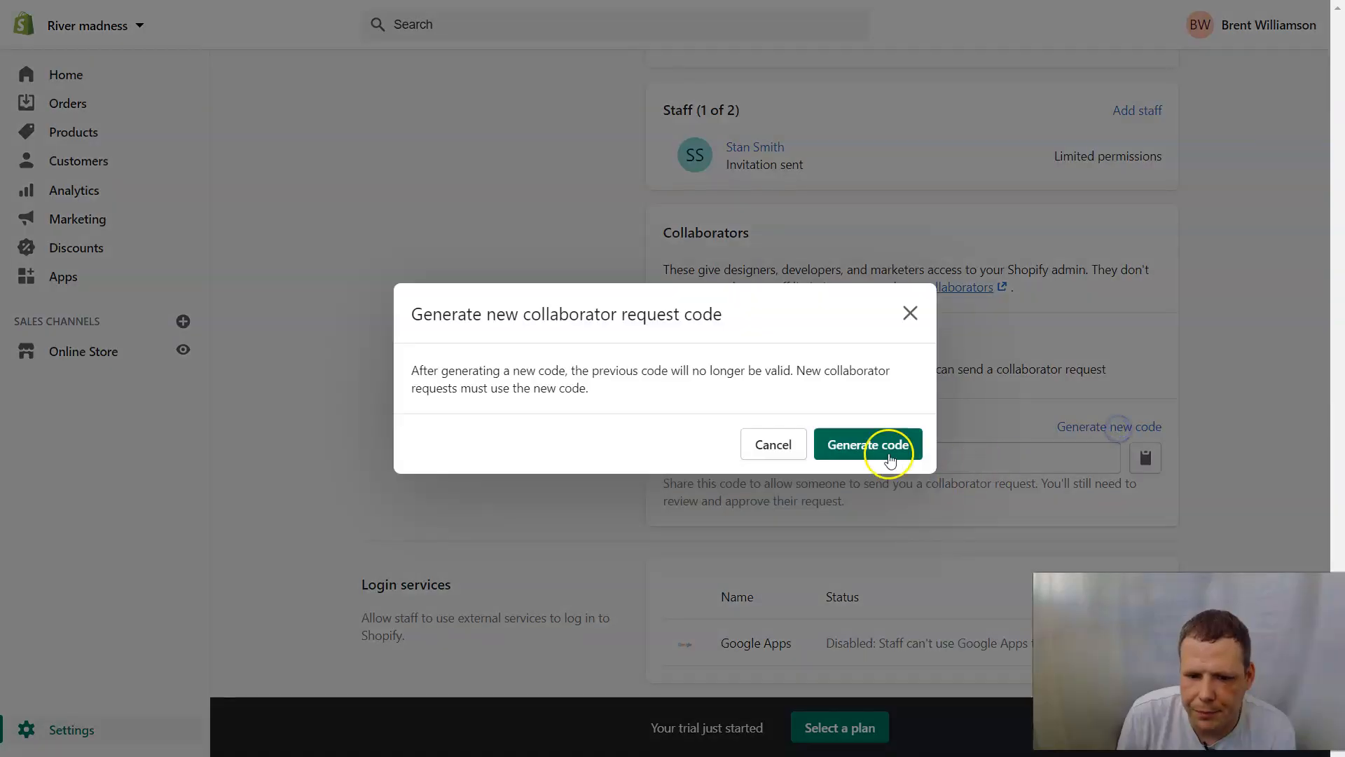
left_click(855, 449)
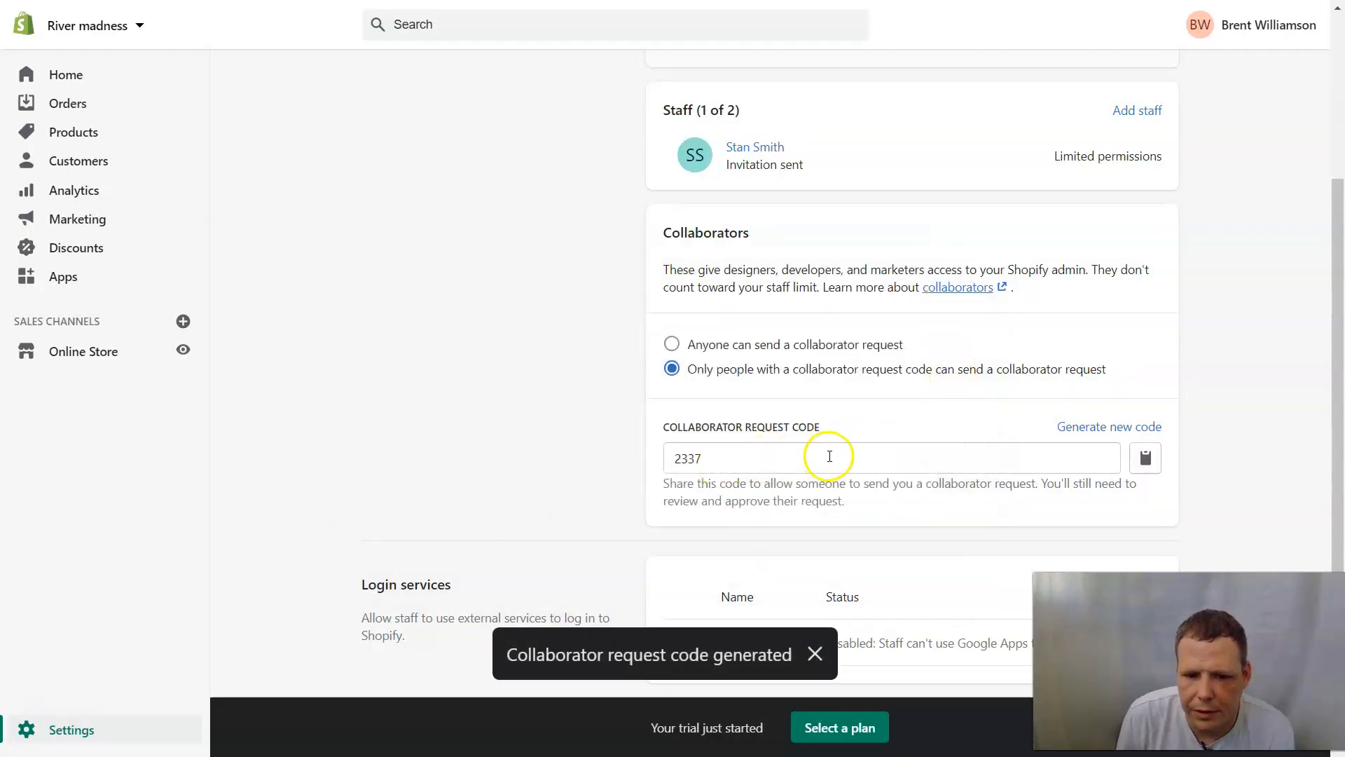
left_click(813, 653)
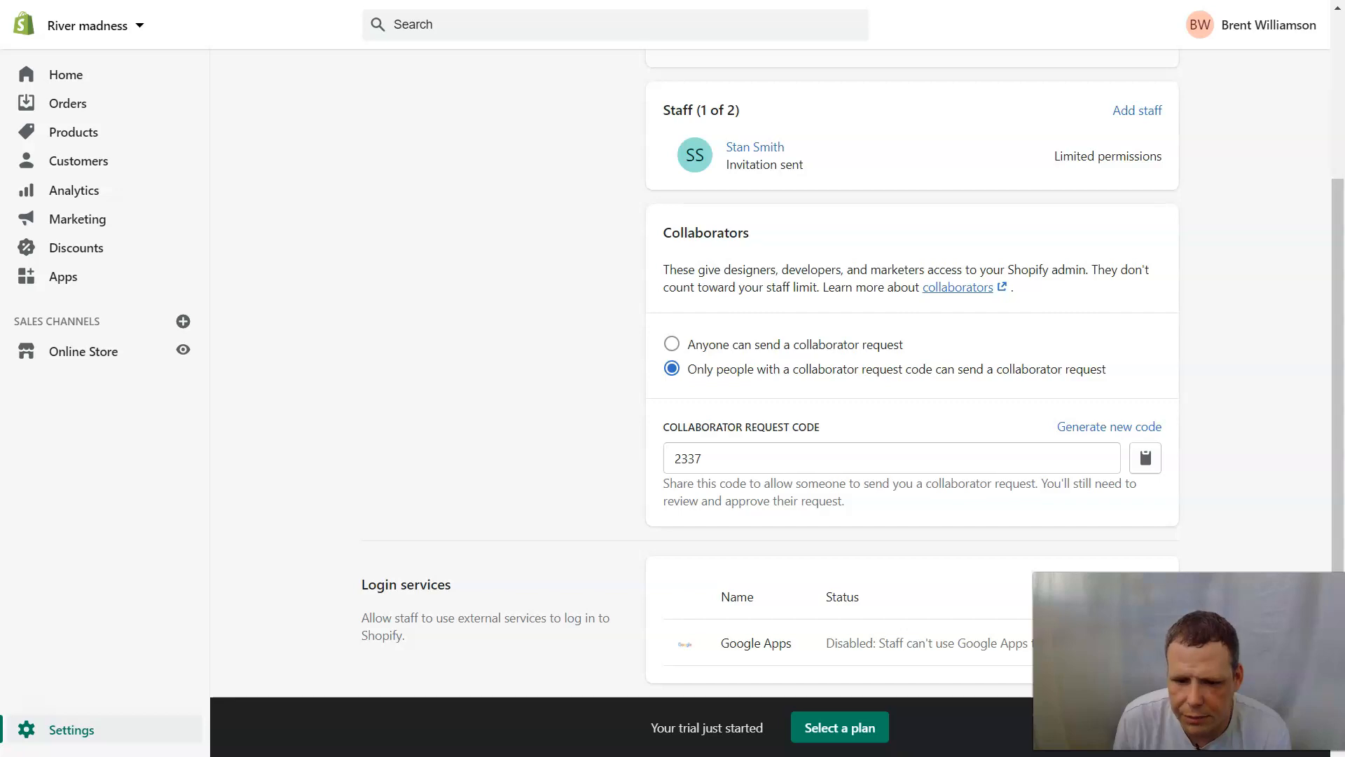
Return to Settings, briefly recheck Users and permissions, then go back to the overview.
scroll(871, 294, "up", 3)
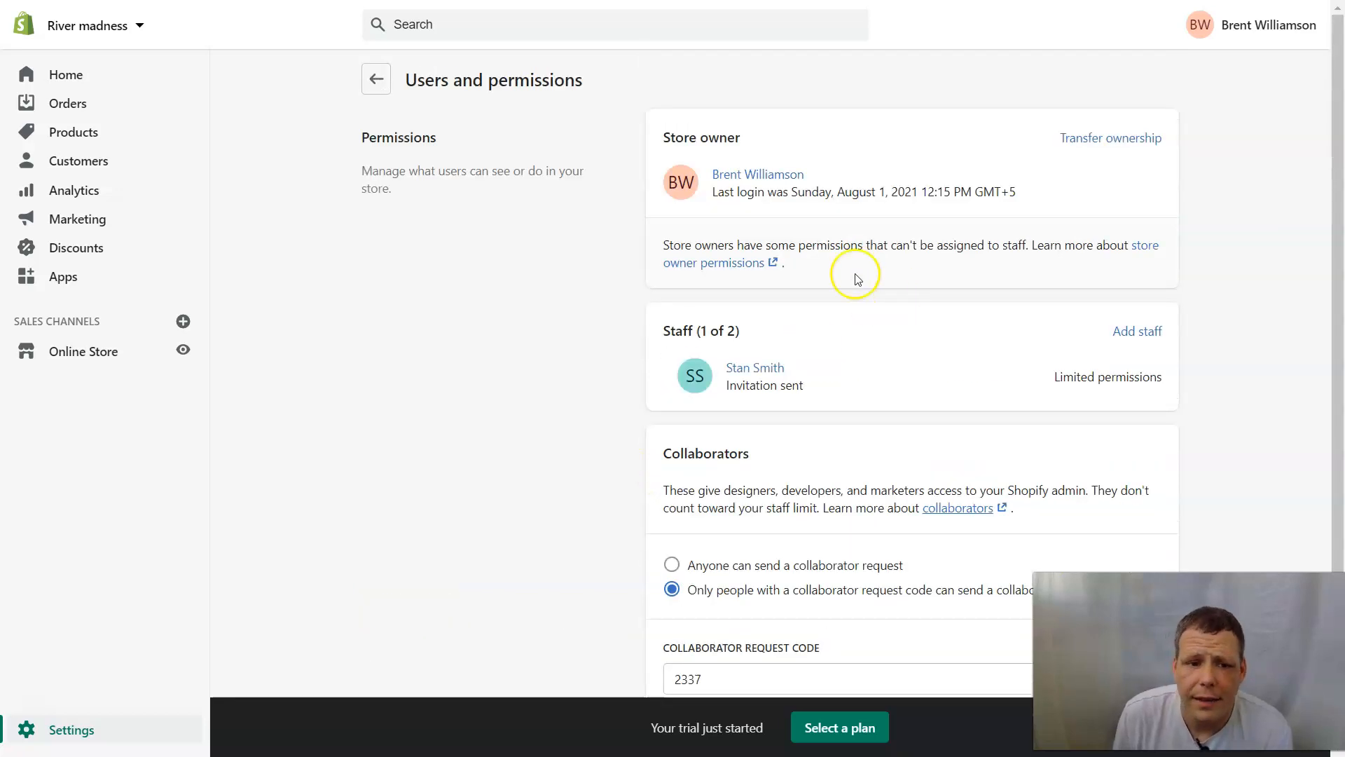
left_click(389, 94)
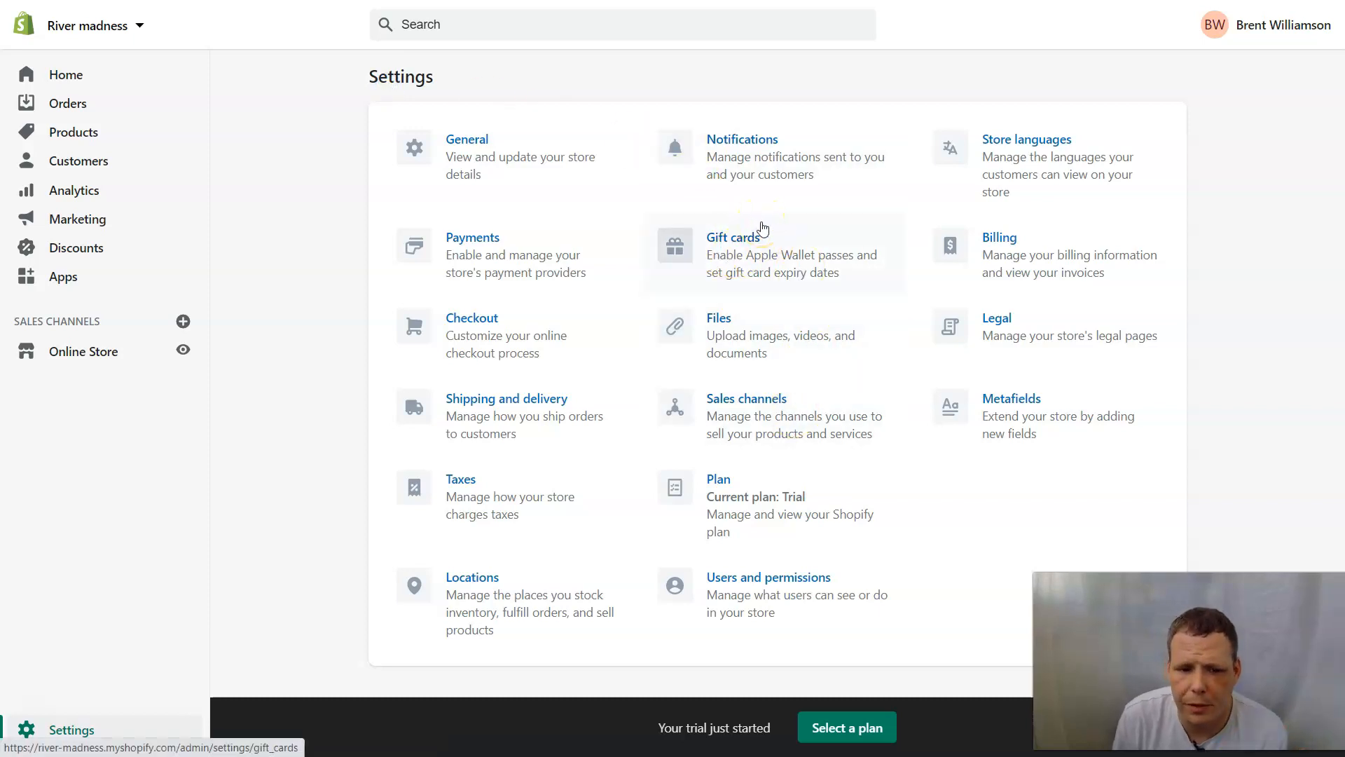
left_click(806, 568)
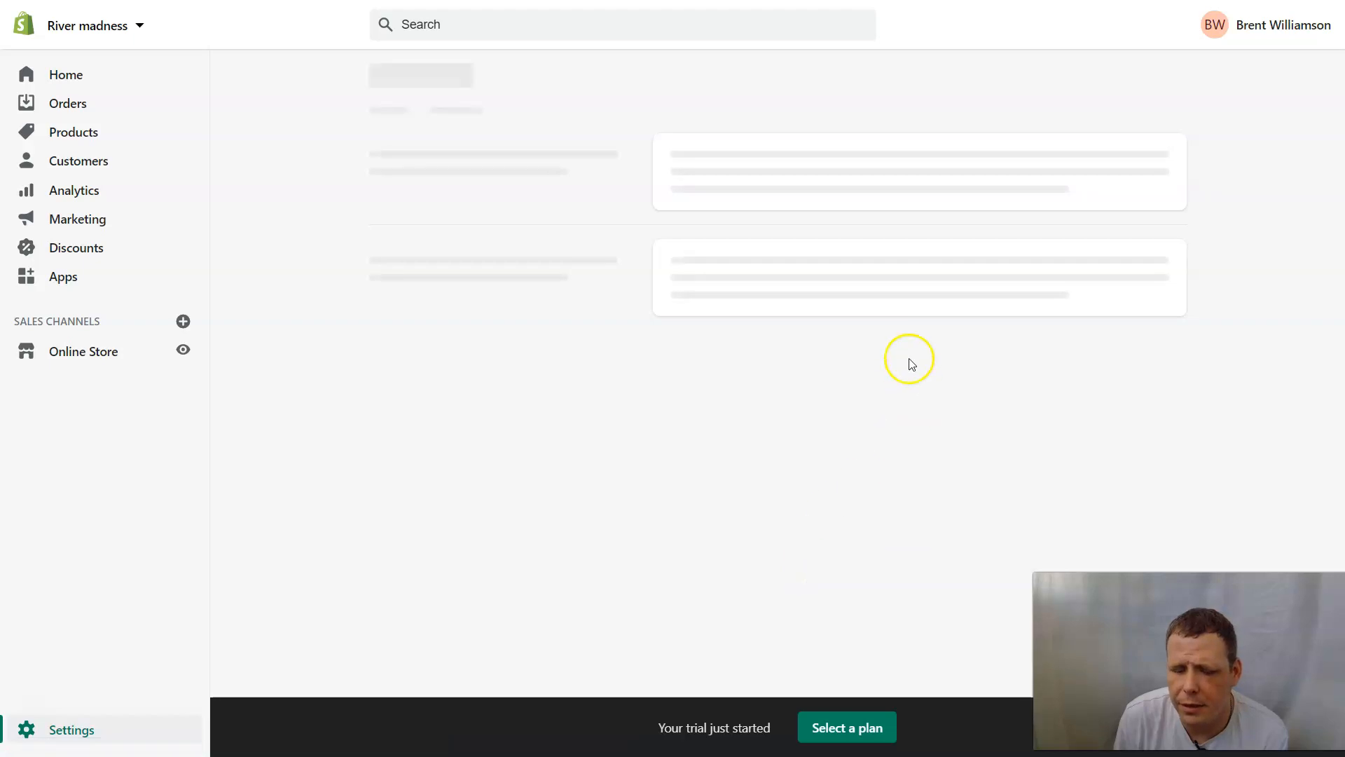
scroll(871, 322, "down", 3)
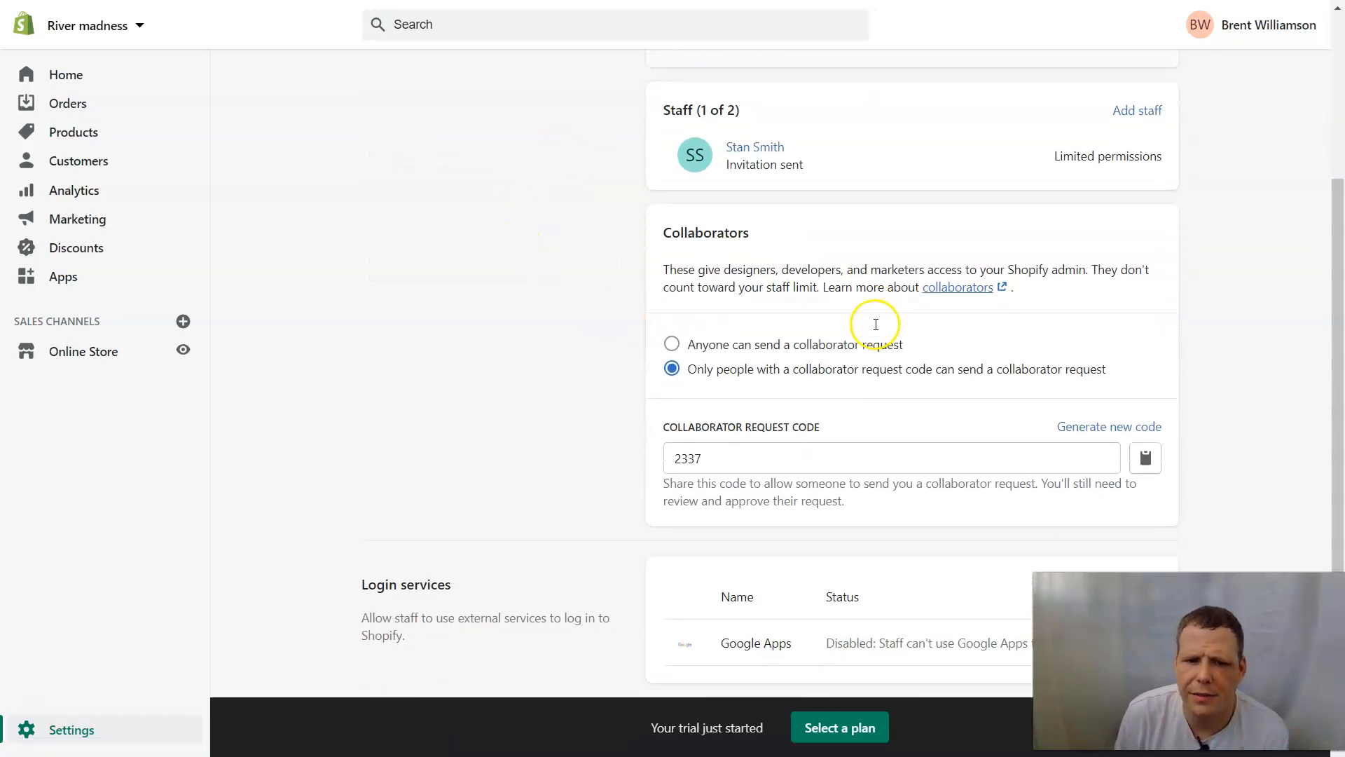
scroll(1203, 284, "up", 3)
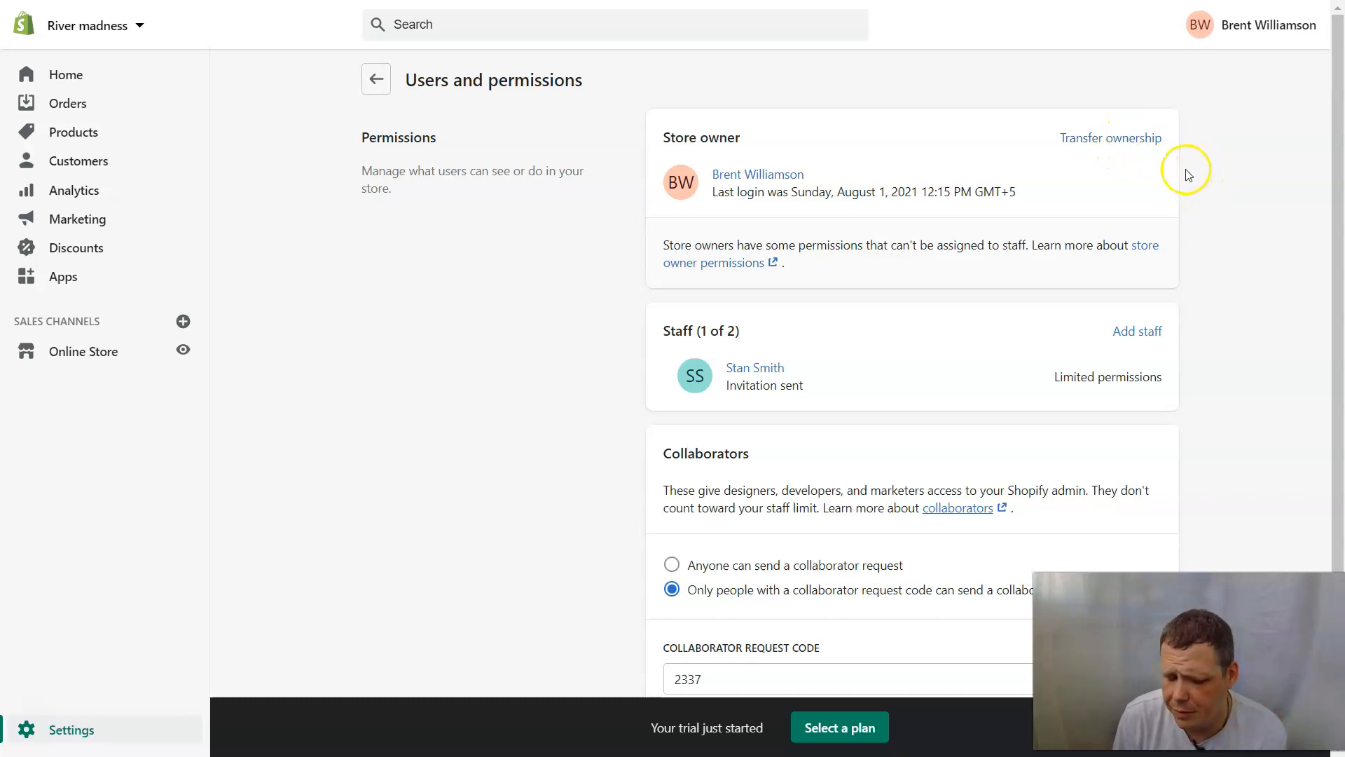
left_click(376, 83)
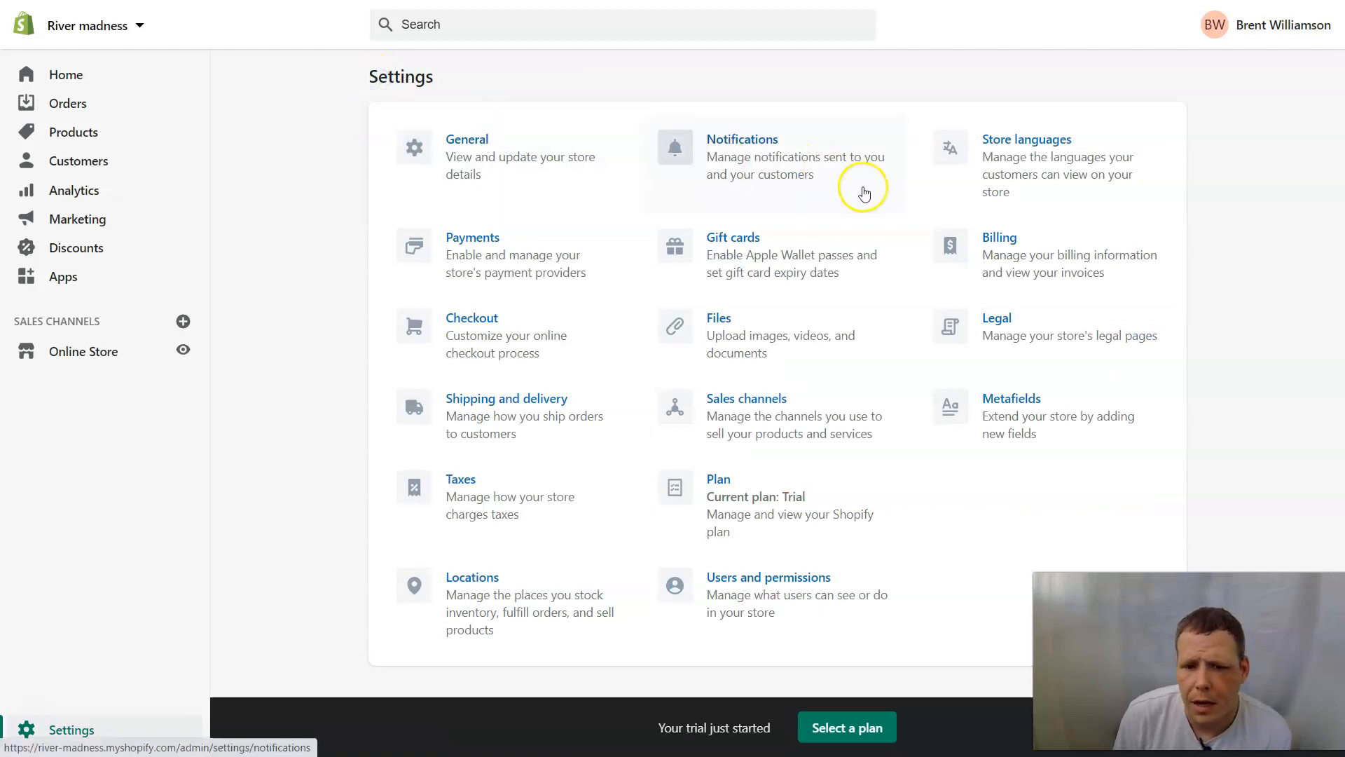
In Billing, cancel adding a payment method, dismiss the staff permission notice, and return to Settings.
left_click(994, 227)
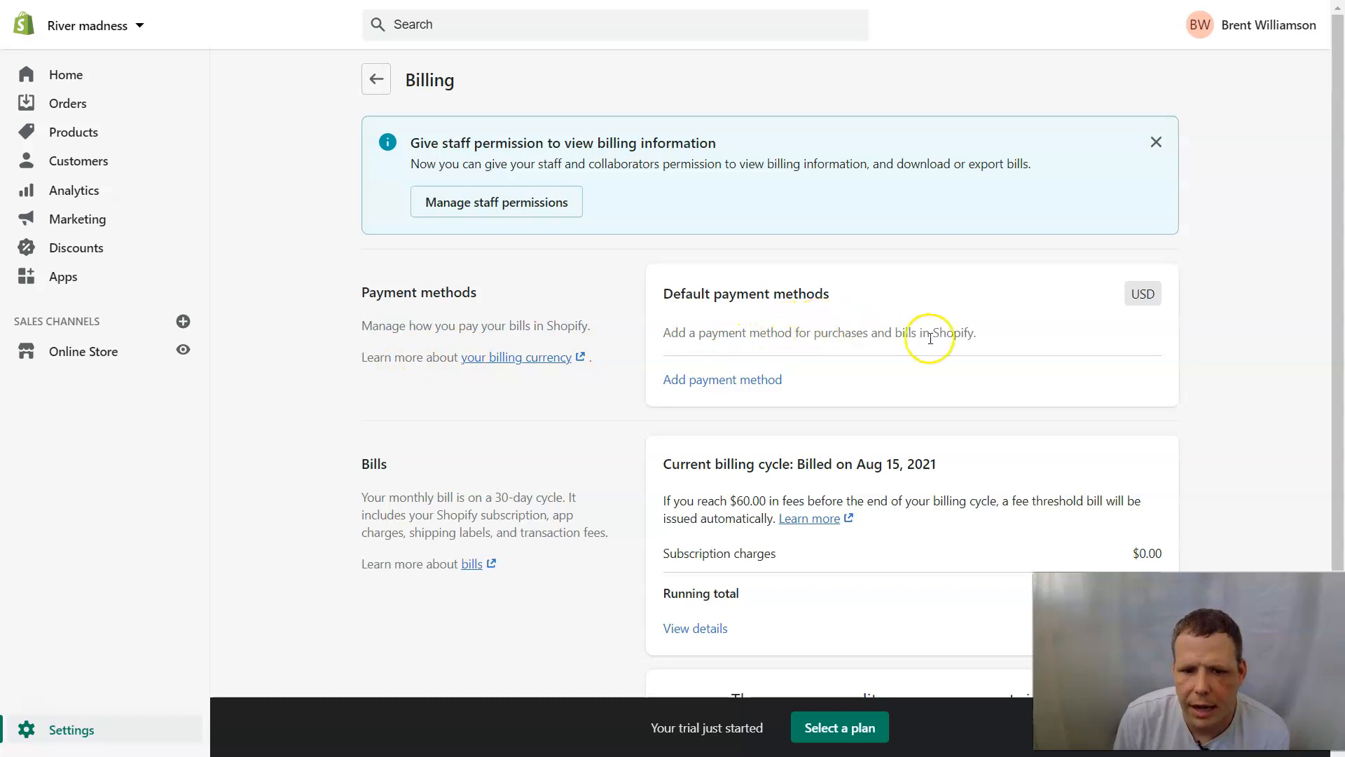
left_click(729, 380)
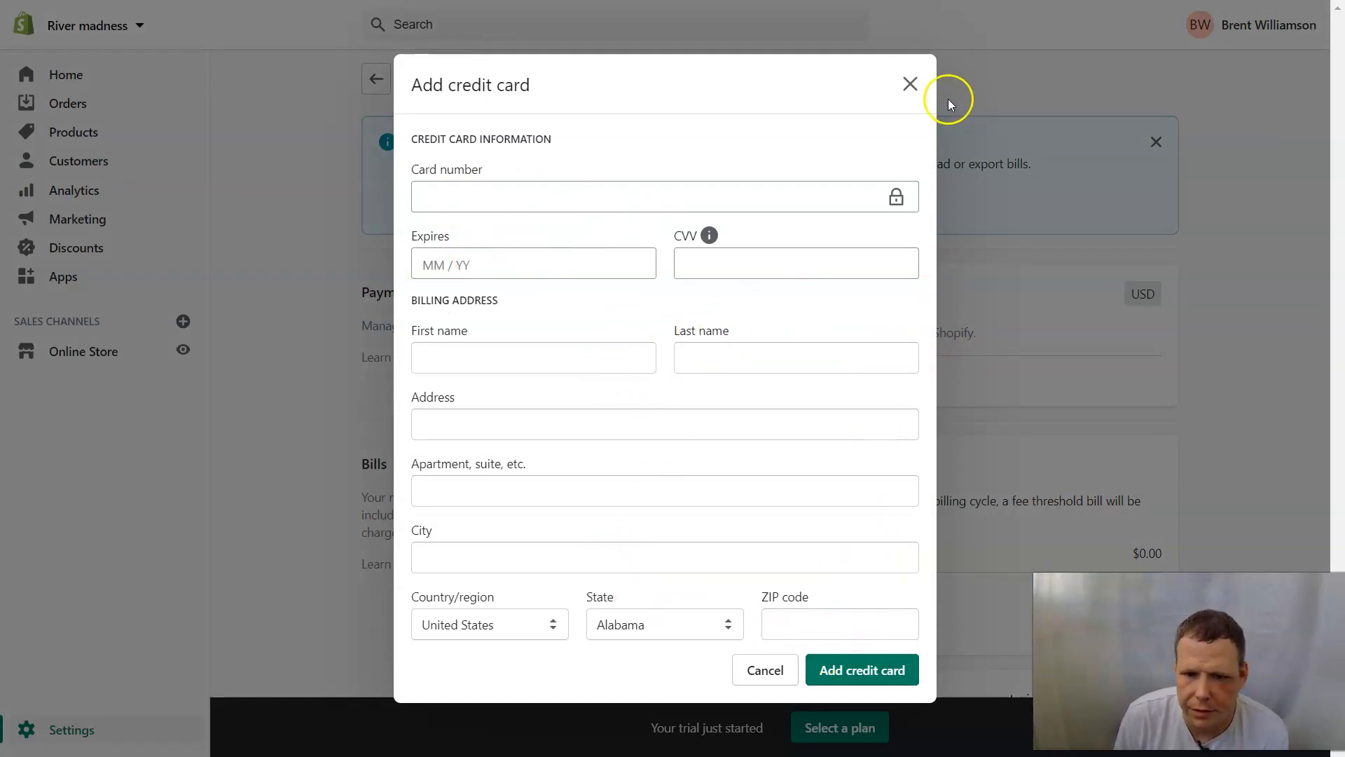
left_click(910, 83)
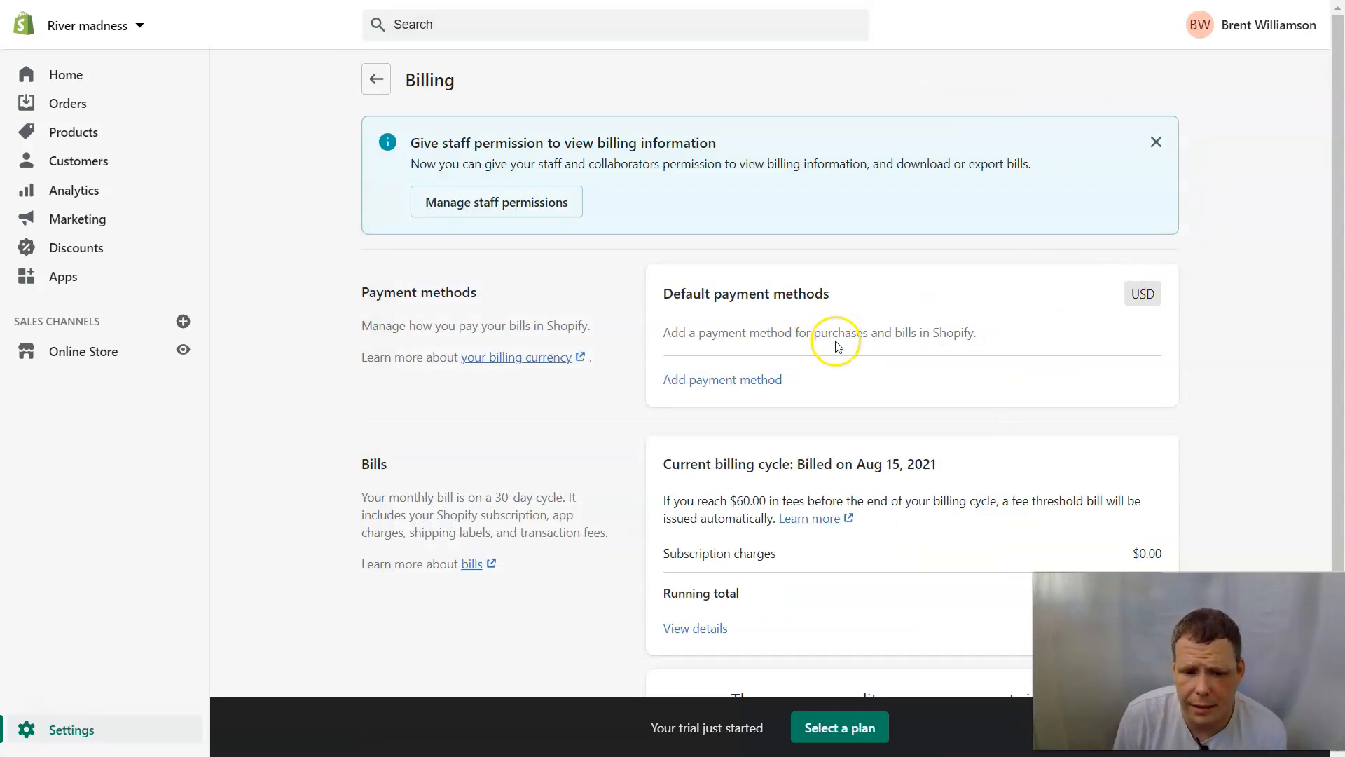
scroll(838, 346, "down", 3)
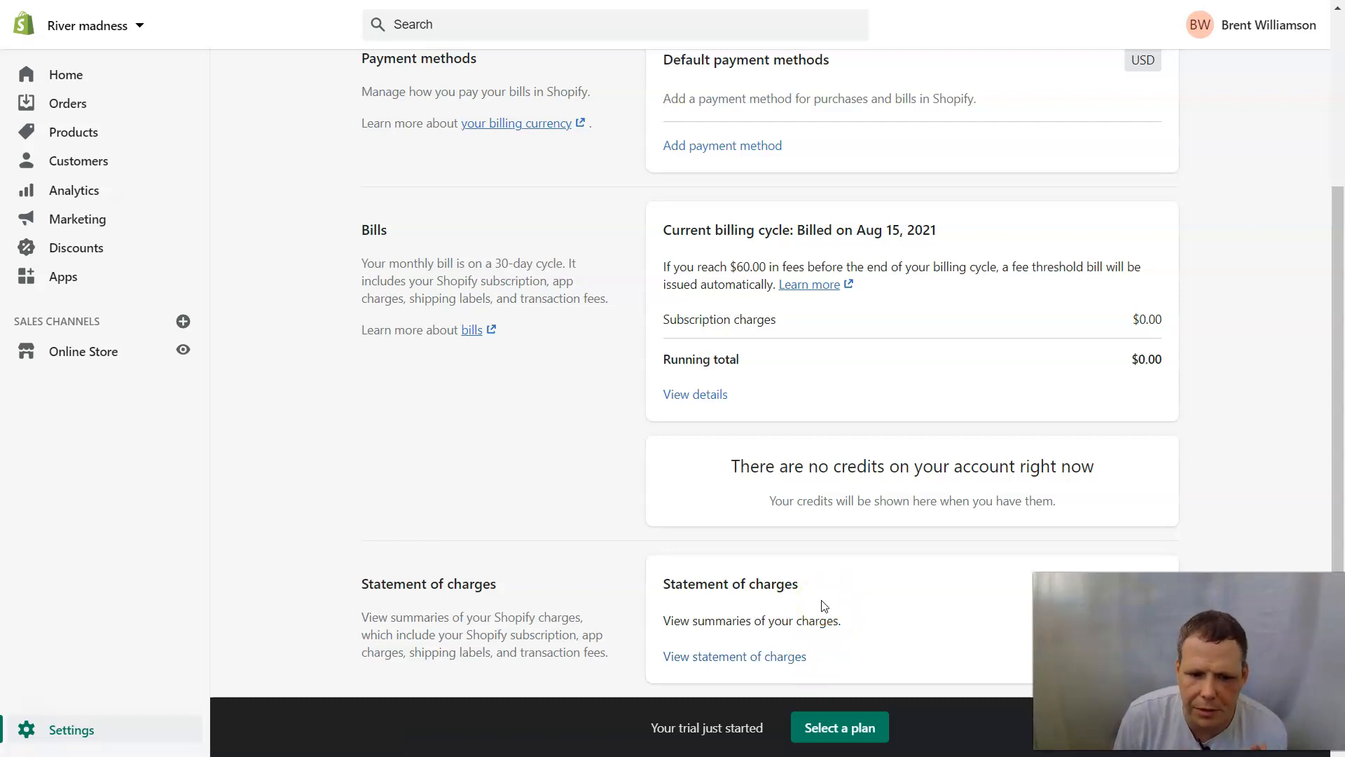
scroll(939, 553, "up", 3)
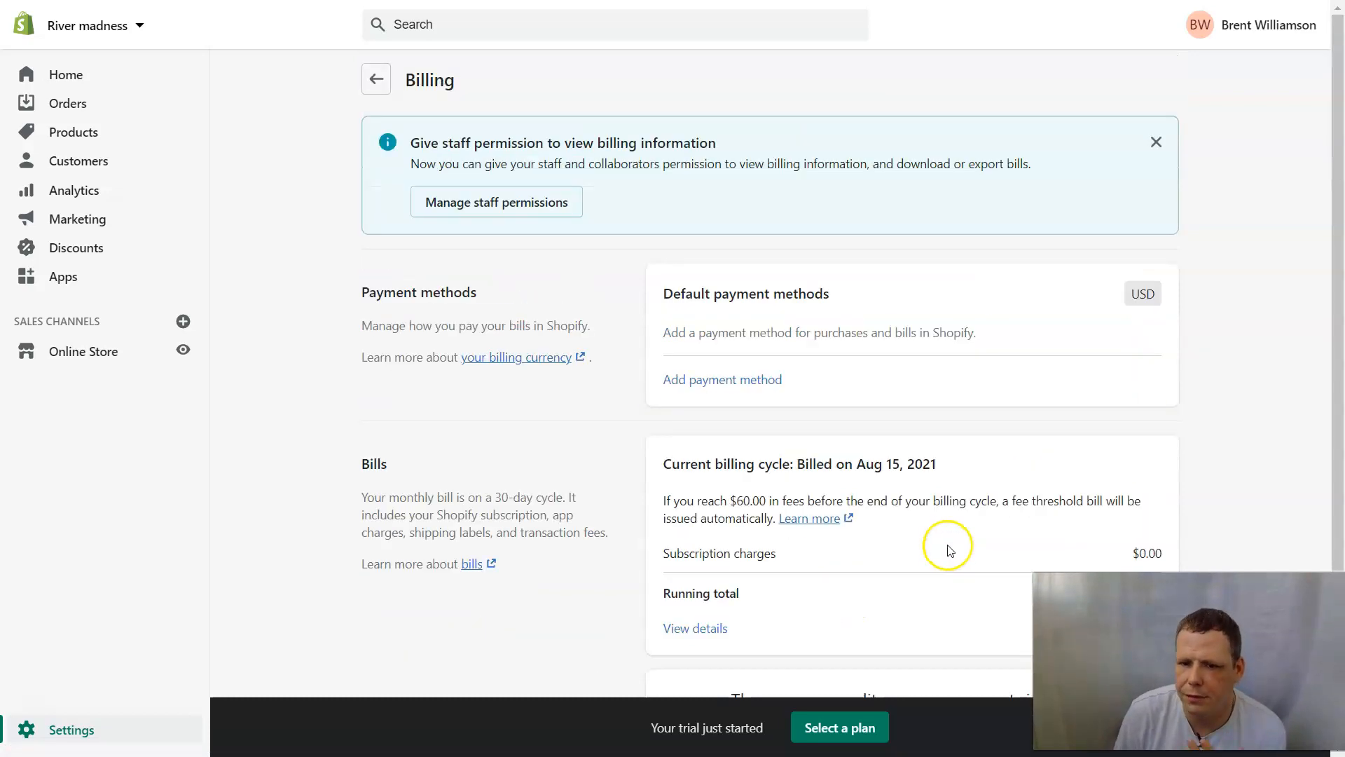
left_click(1156, 141)
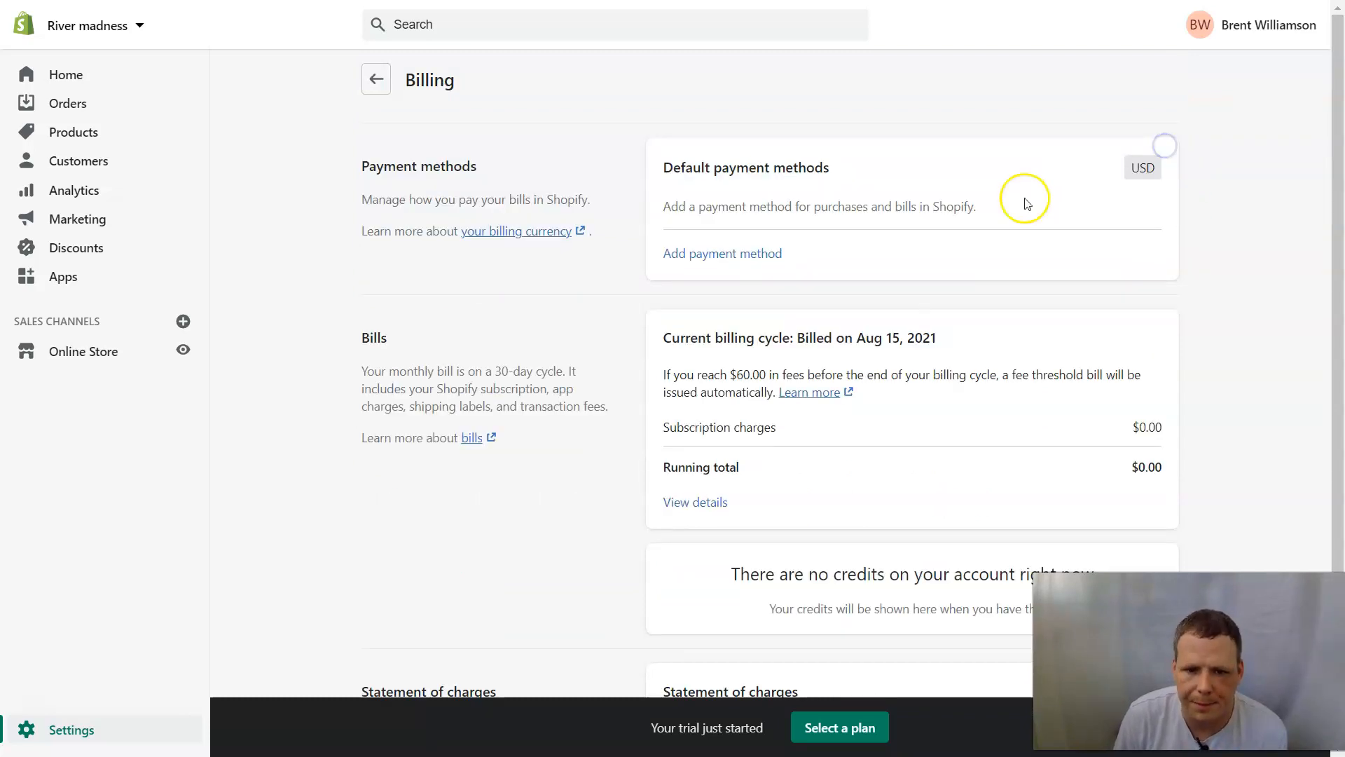
left_click(376, 79)
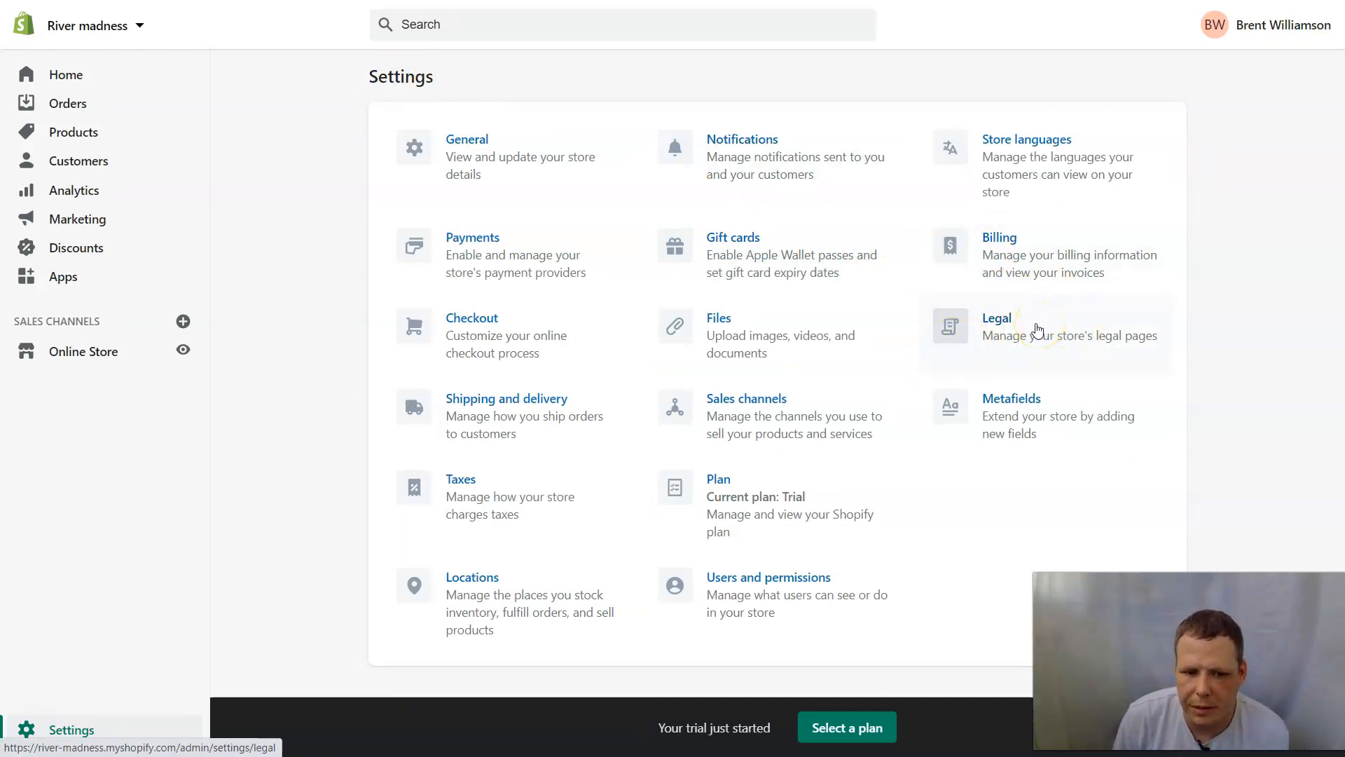
Start United States sales tax collection for Arkansas, then close the form without collecting.
left_click(452, 474)
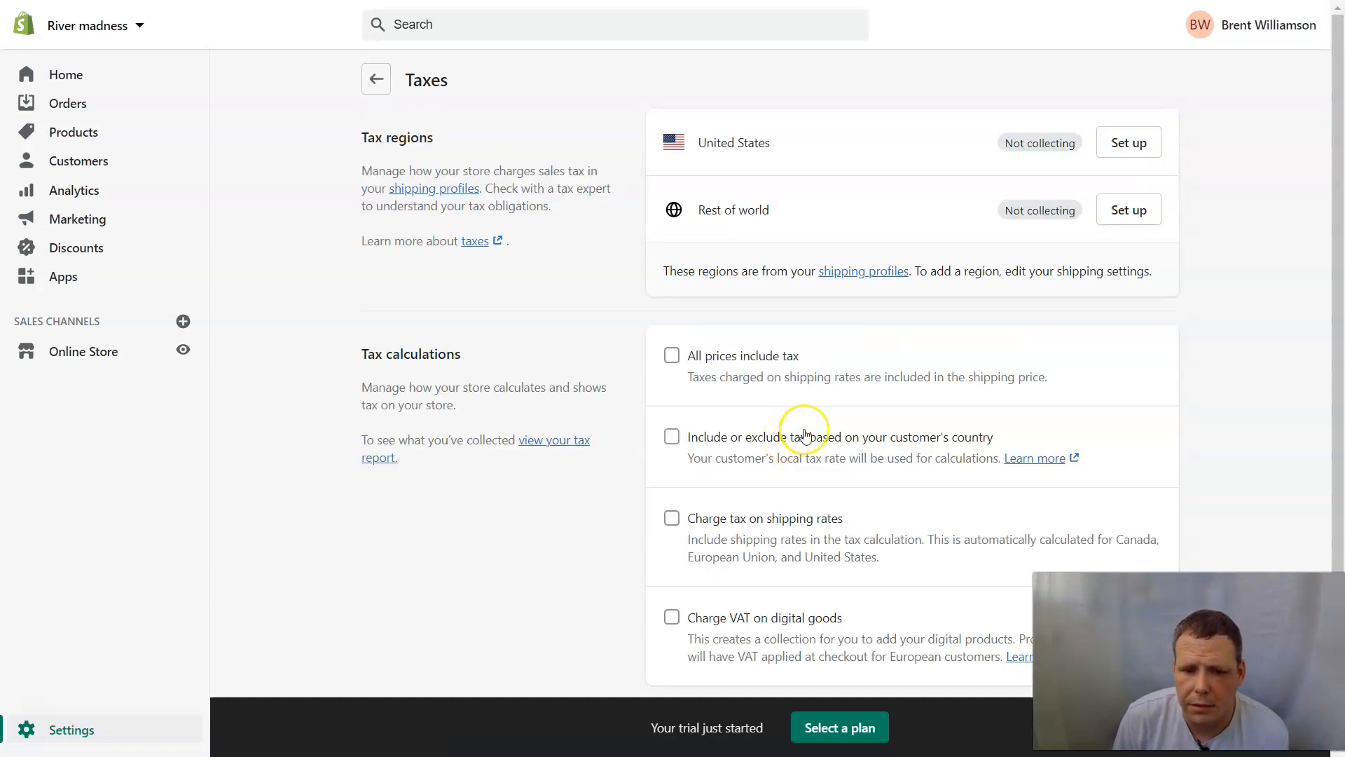
left_click(1143, 148)
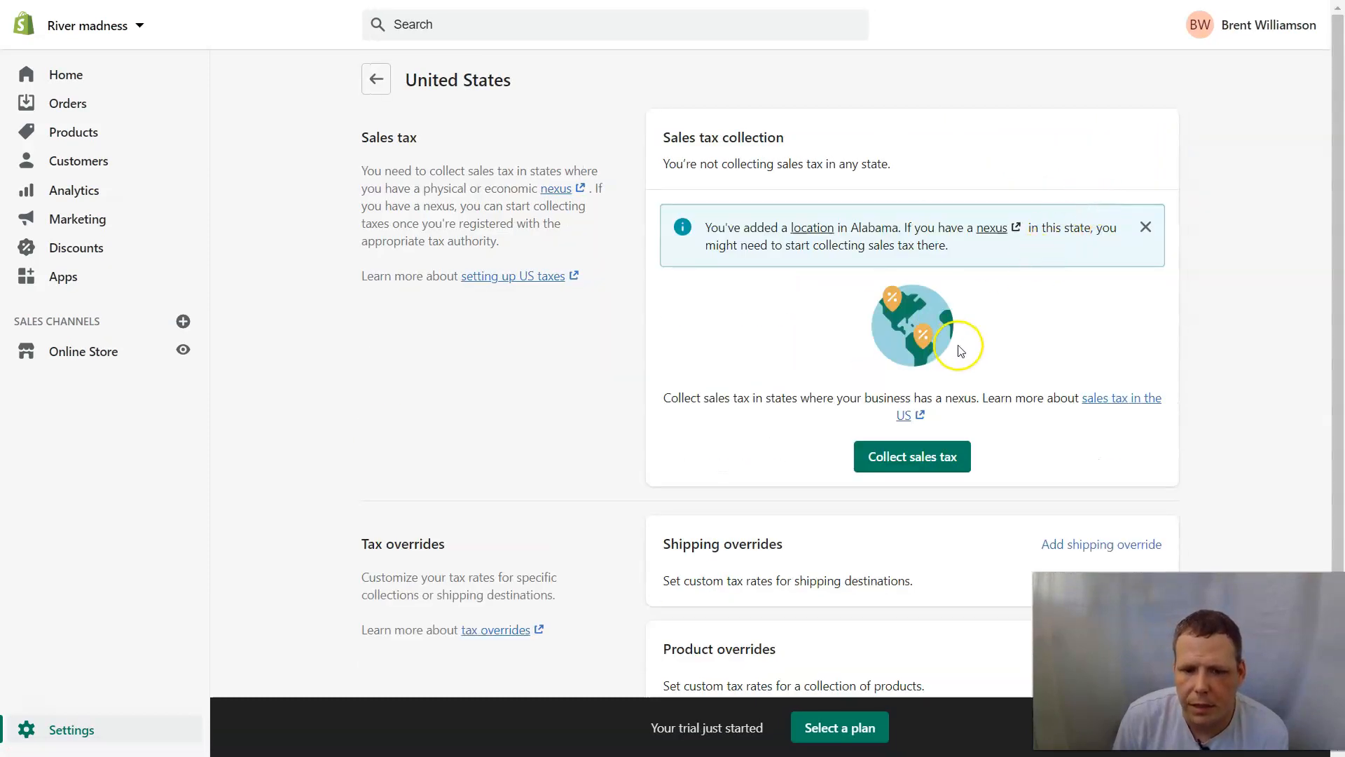
left_click(947, 456)
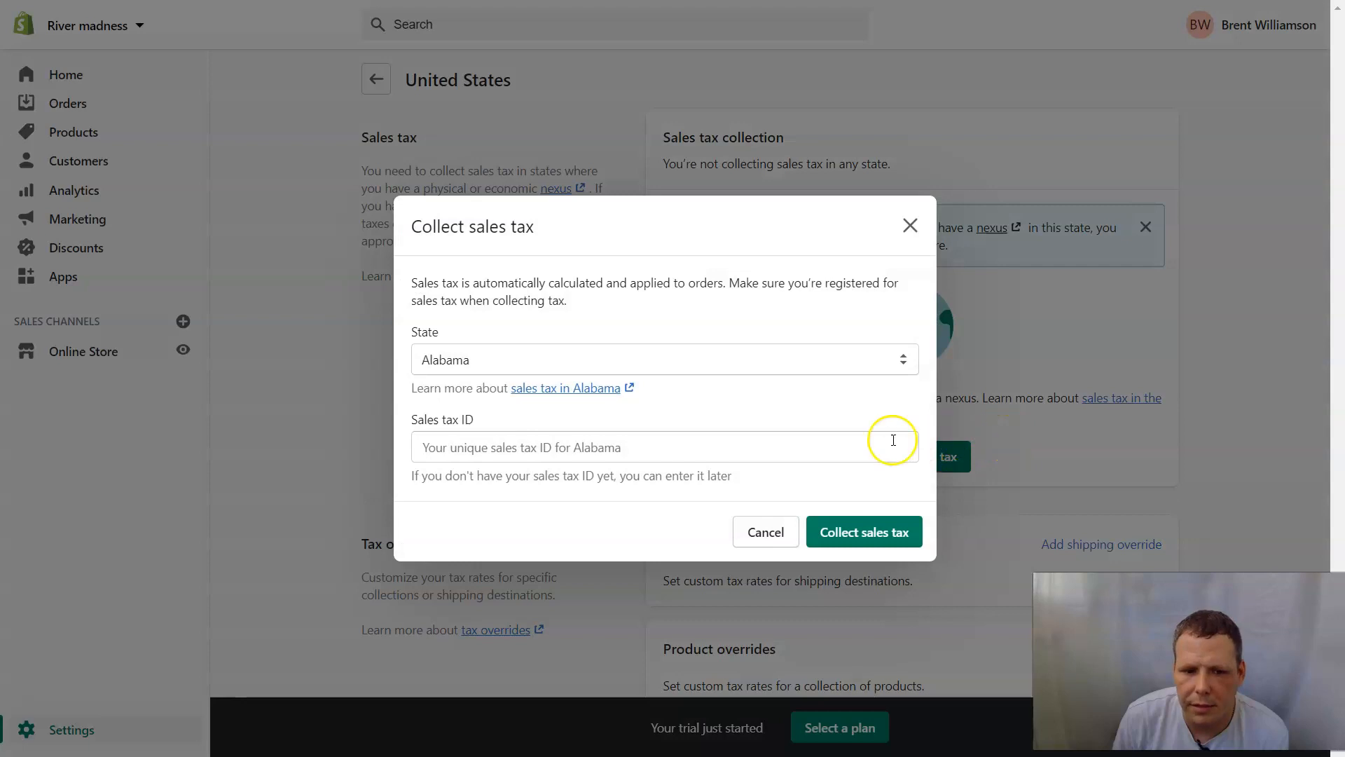
left_click(603, 359)
left_click(482, 478)
left_click(740, 360)
left_click(549, 431)
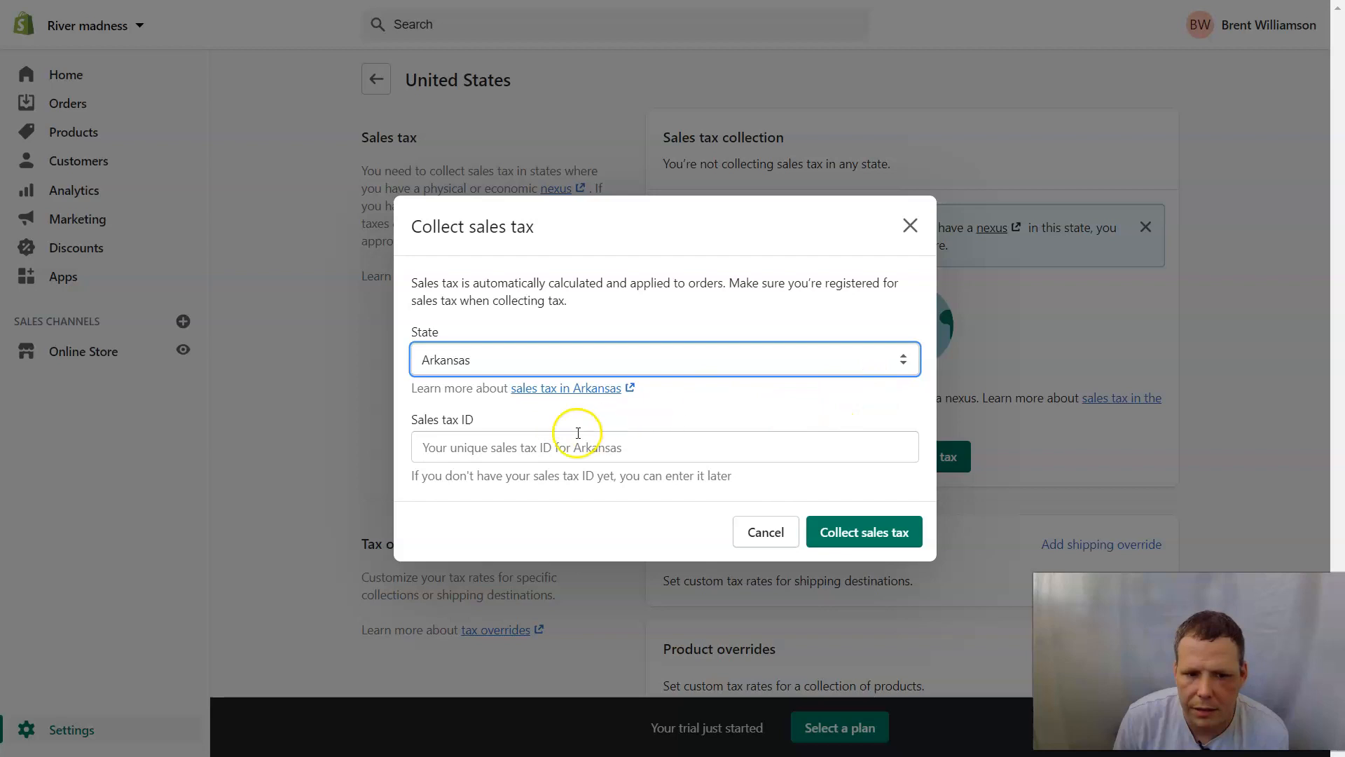
left_click(645, 454)
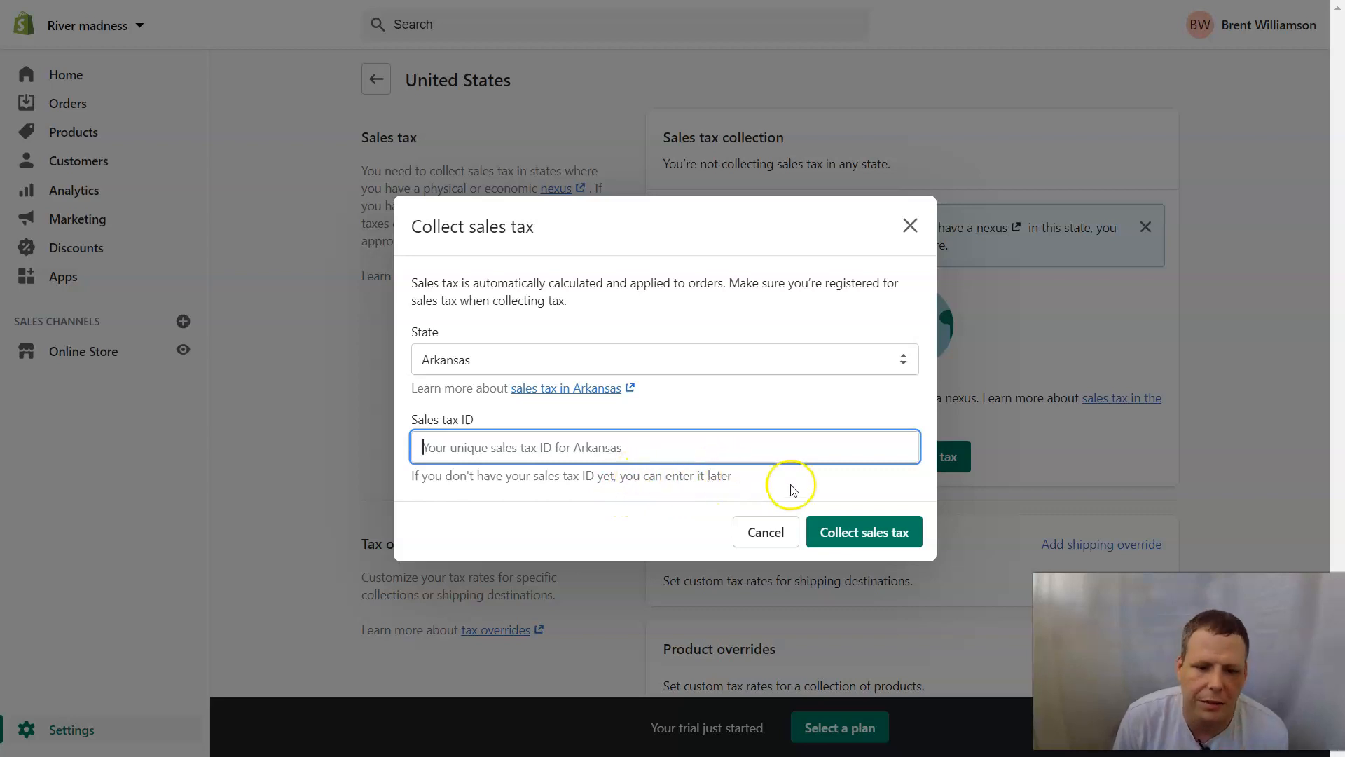
left_click(910, 228)
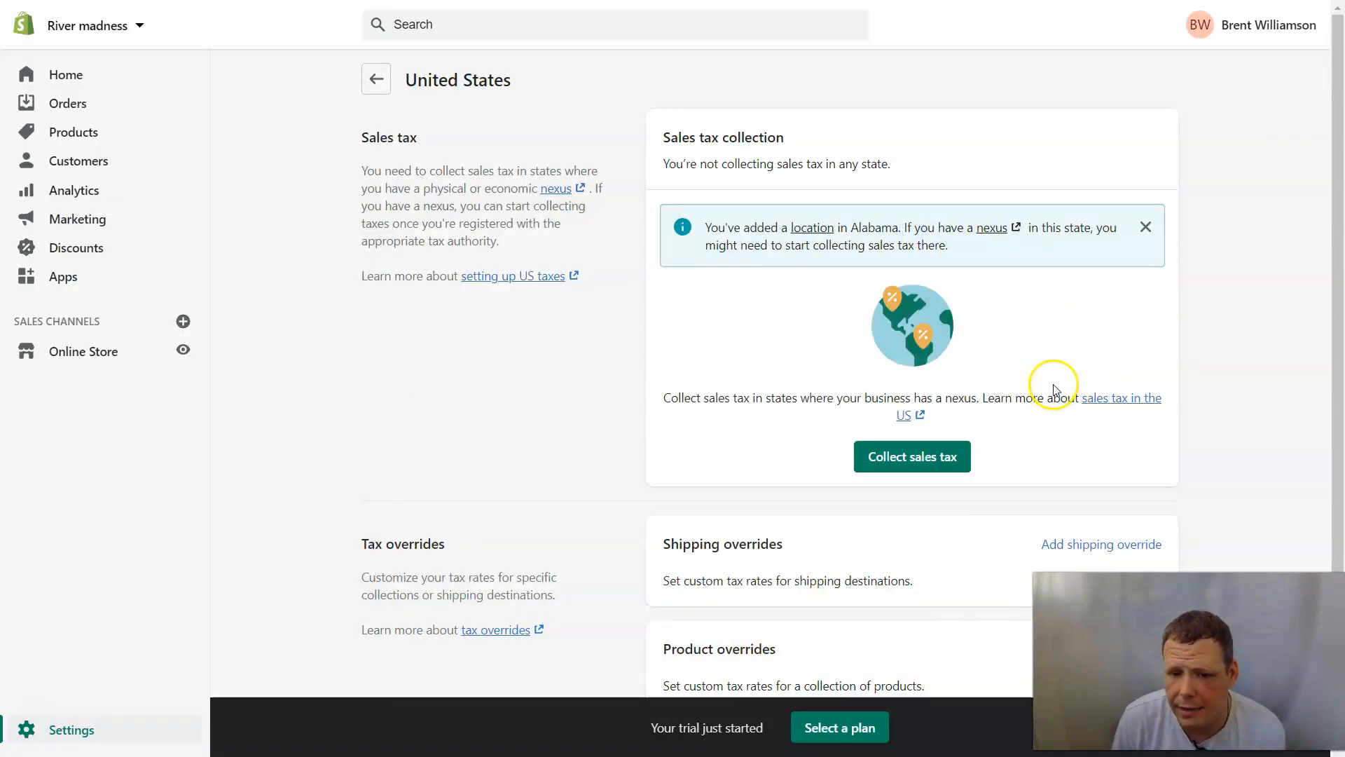
scroll(1056, 393, "down", 2)
left_click(1080, 434)
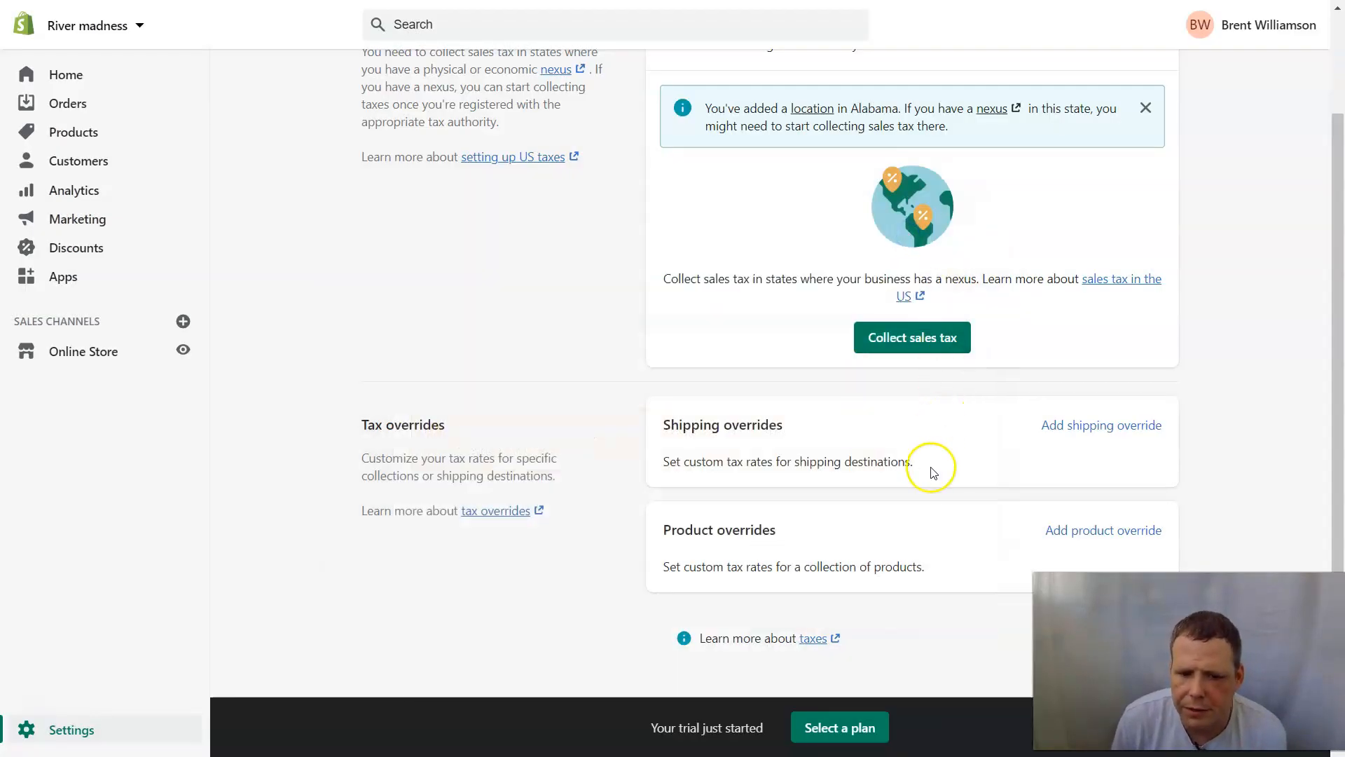
left_click(1045, 529)
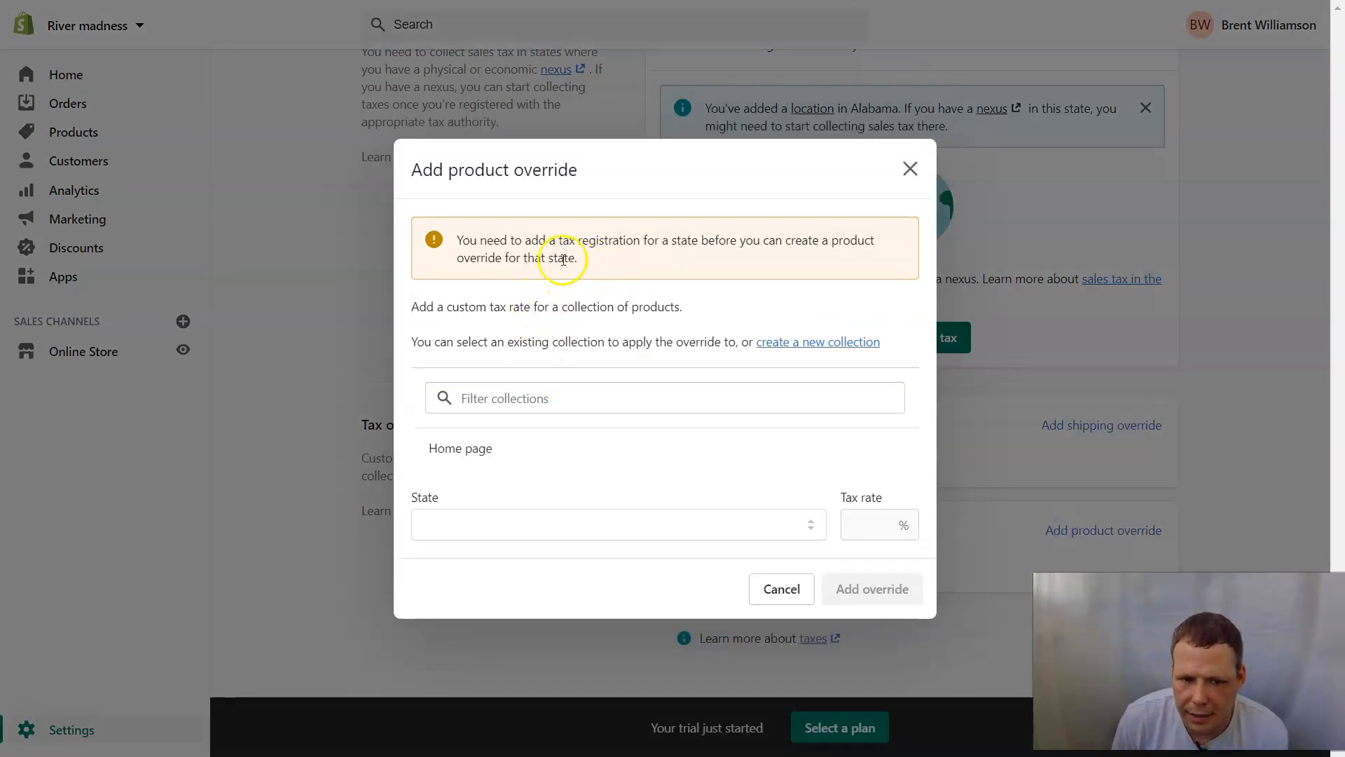
left_click(531, 402)
left_click(521, 455)
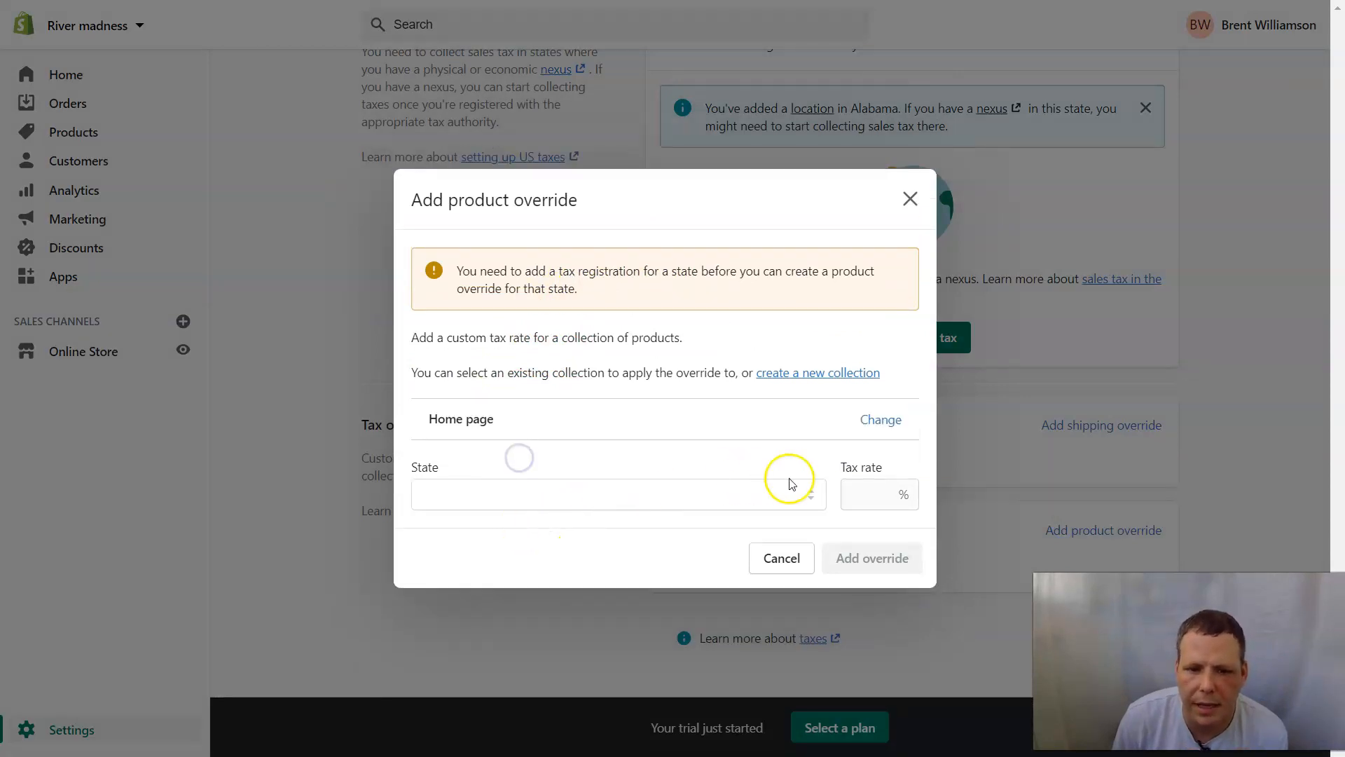
left_click(910, 199)
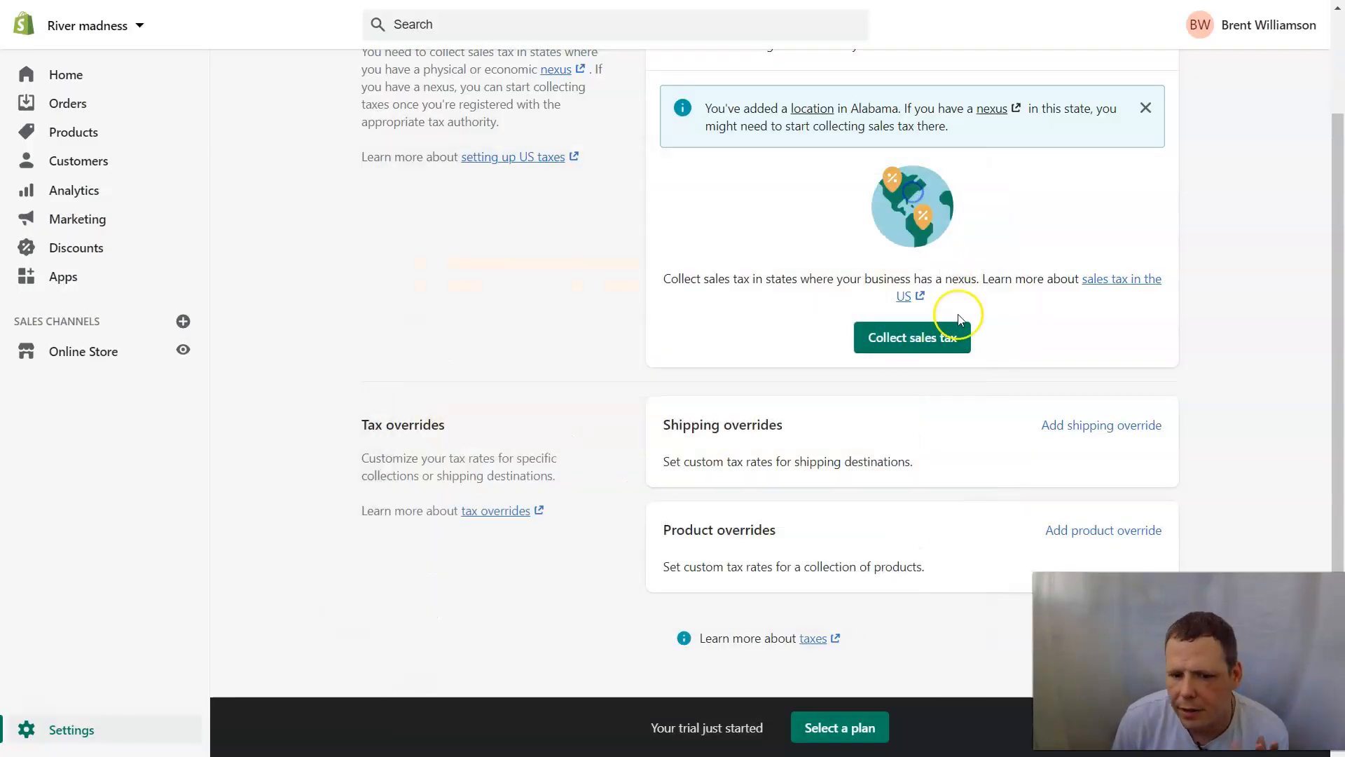
scroll(985, 502, "up", 2)
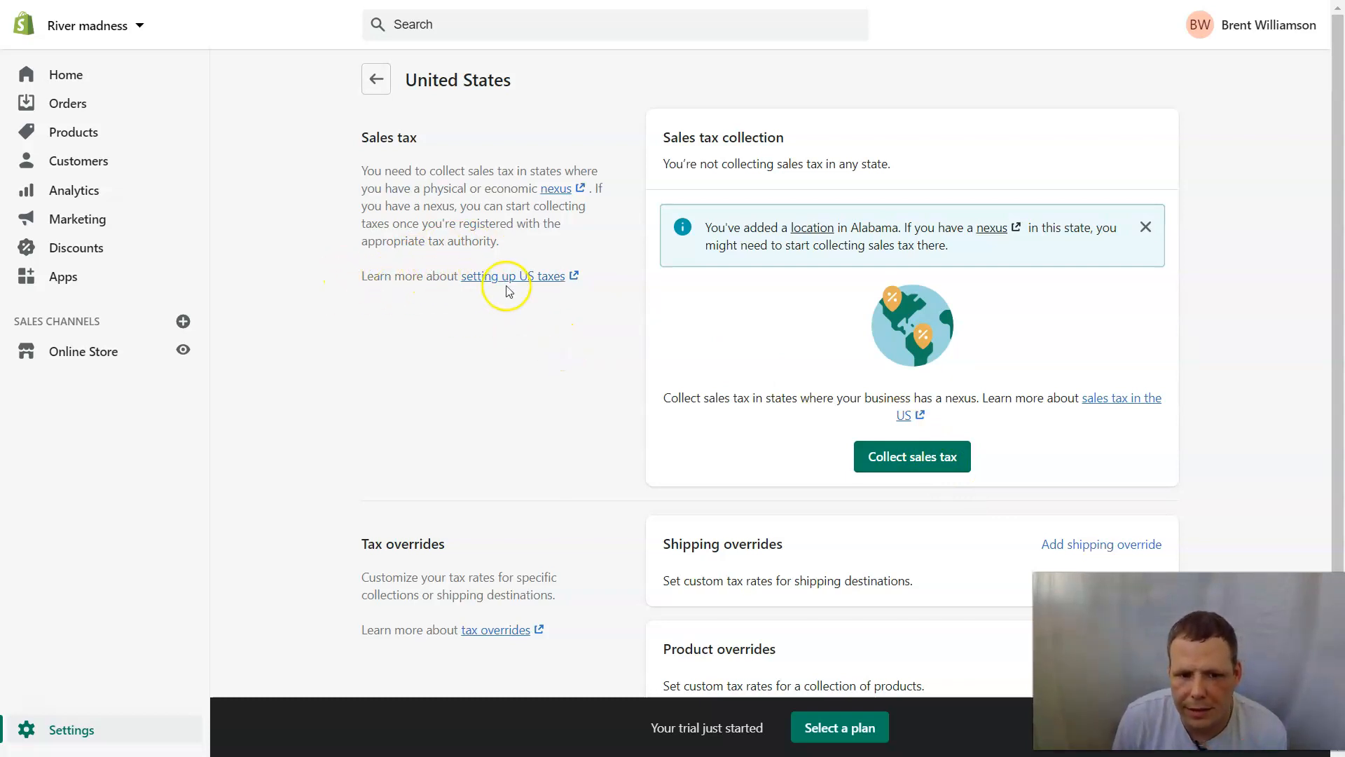
left_click(550, 282)
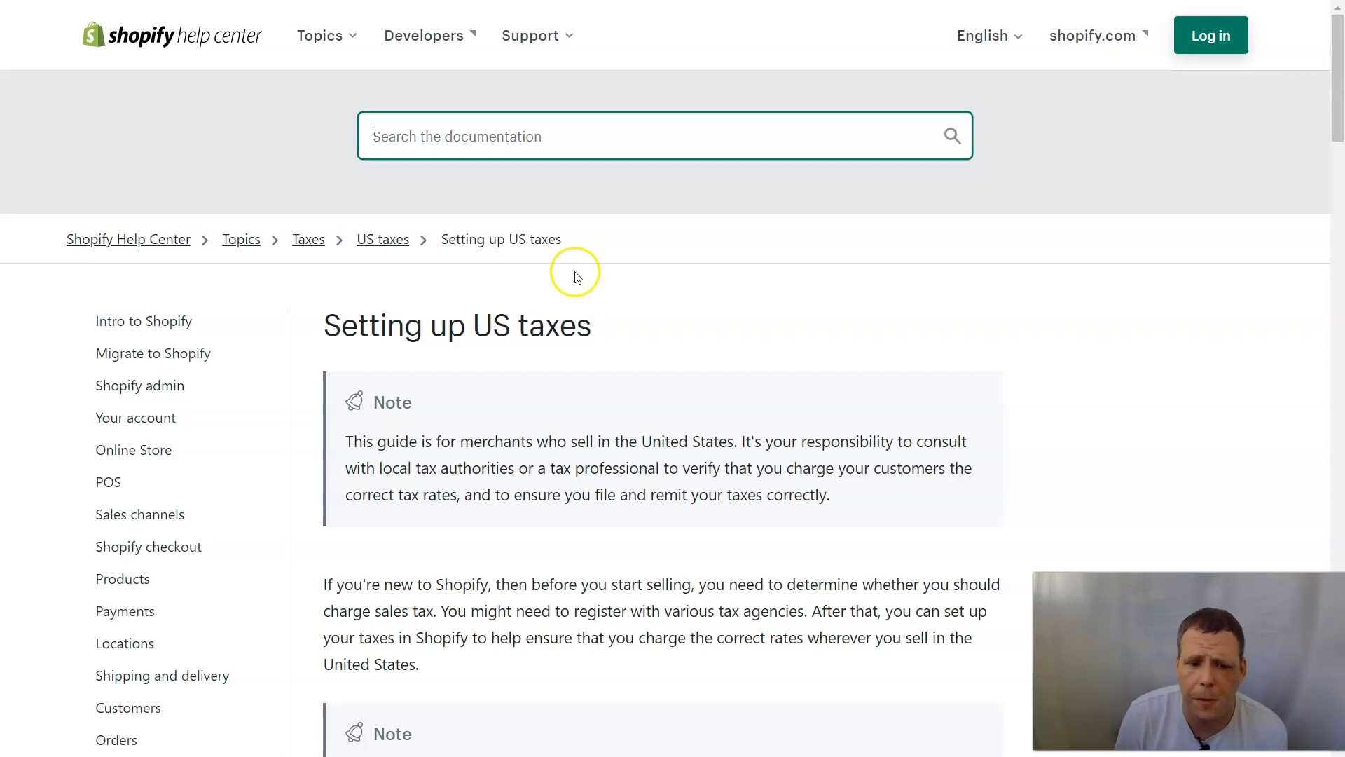
scroll(648, 396, "down", 2)
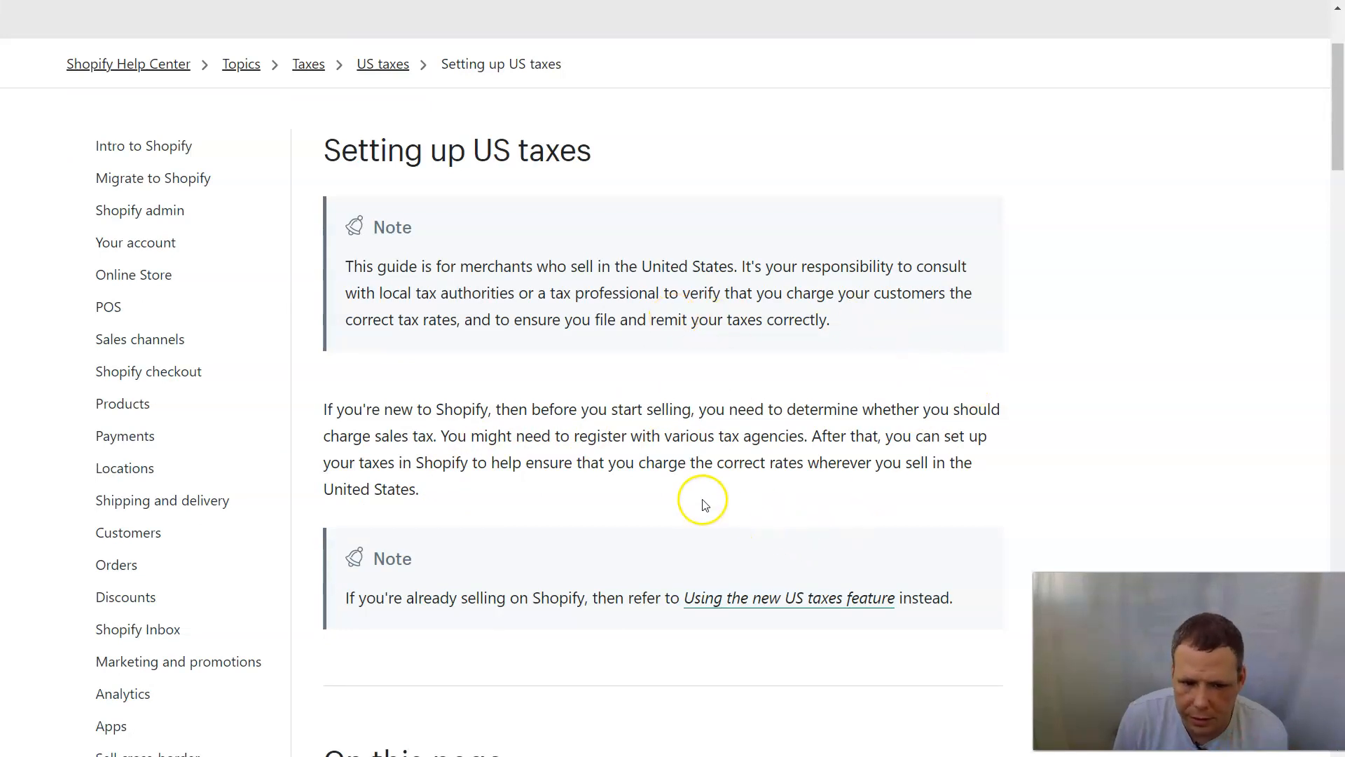
scroll(888, 456, "down", 5)
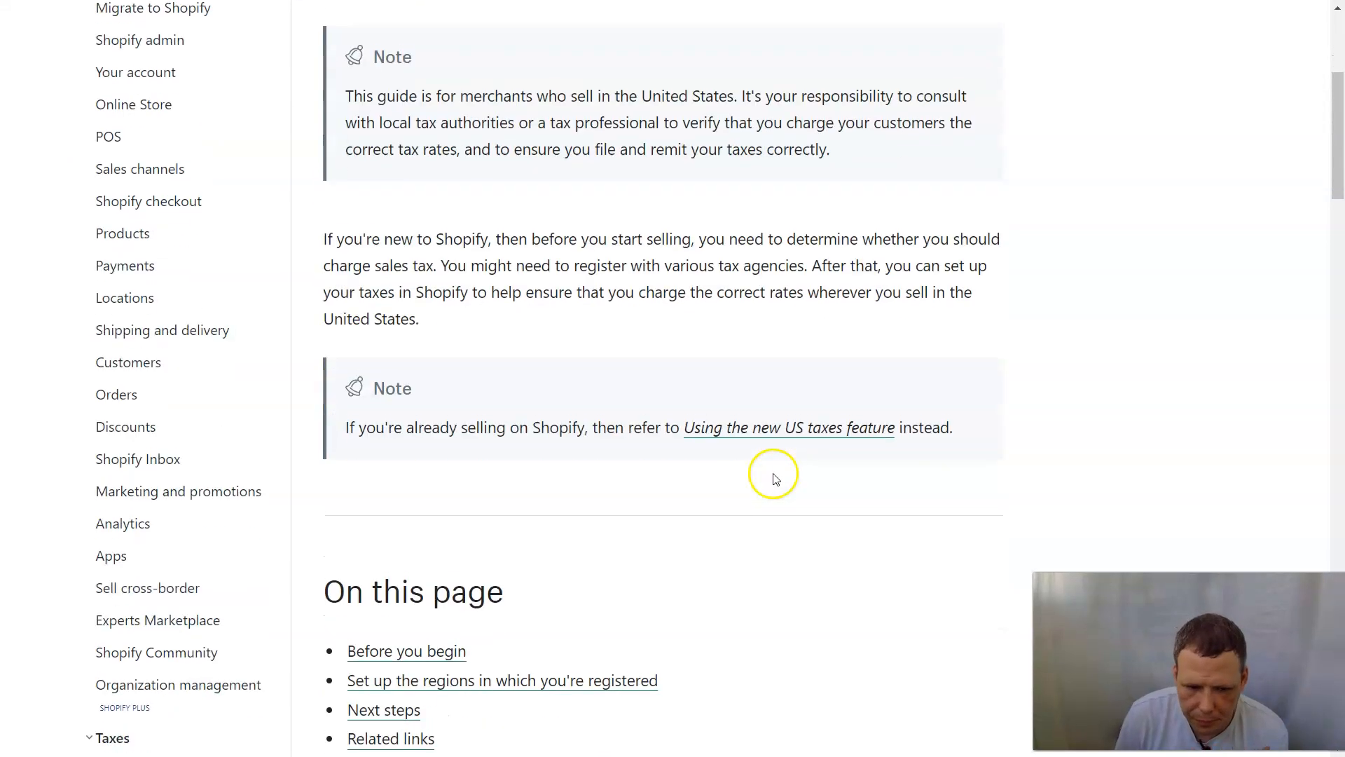
scroll(627, 447, "down", 5)
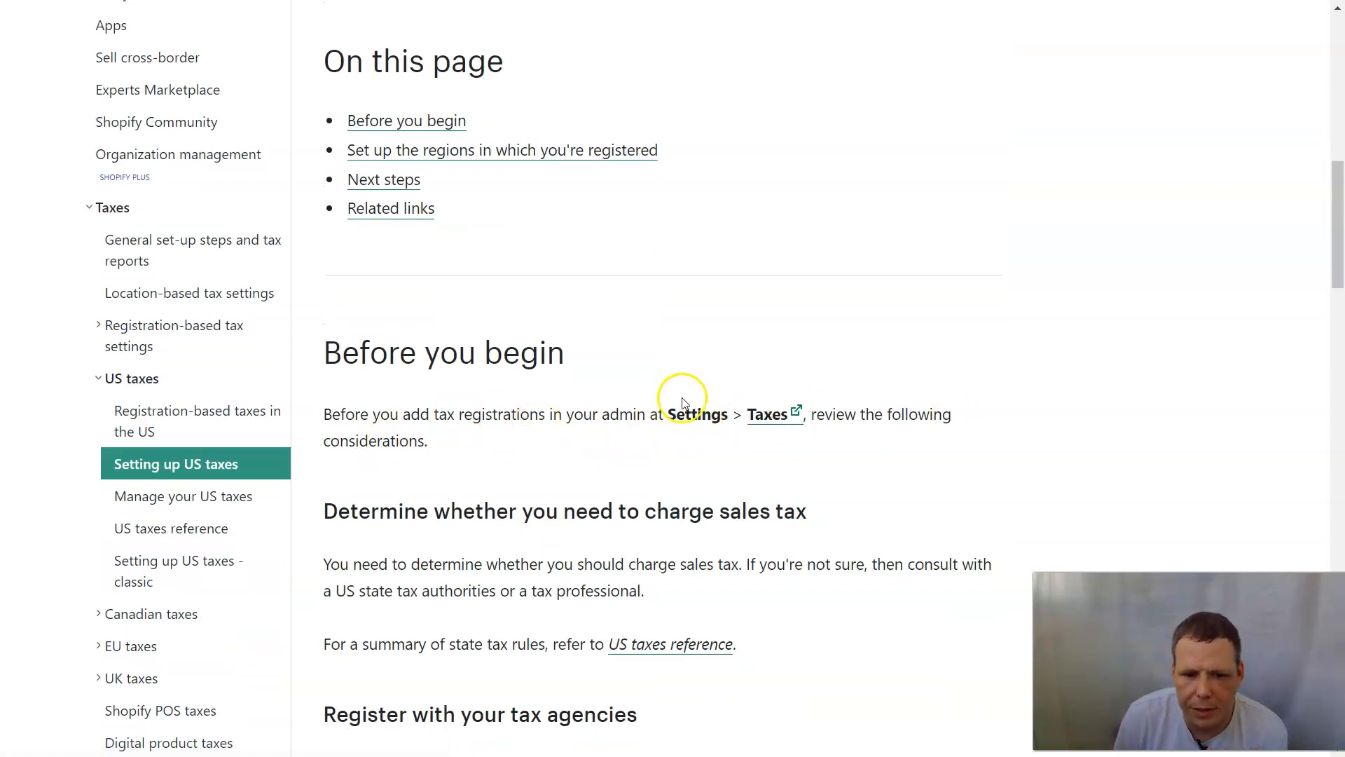
scroll(384, 465, "down", 2)
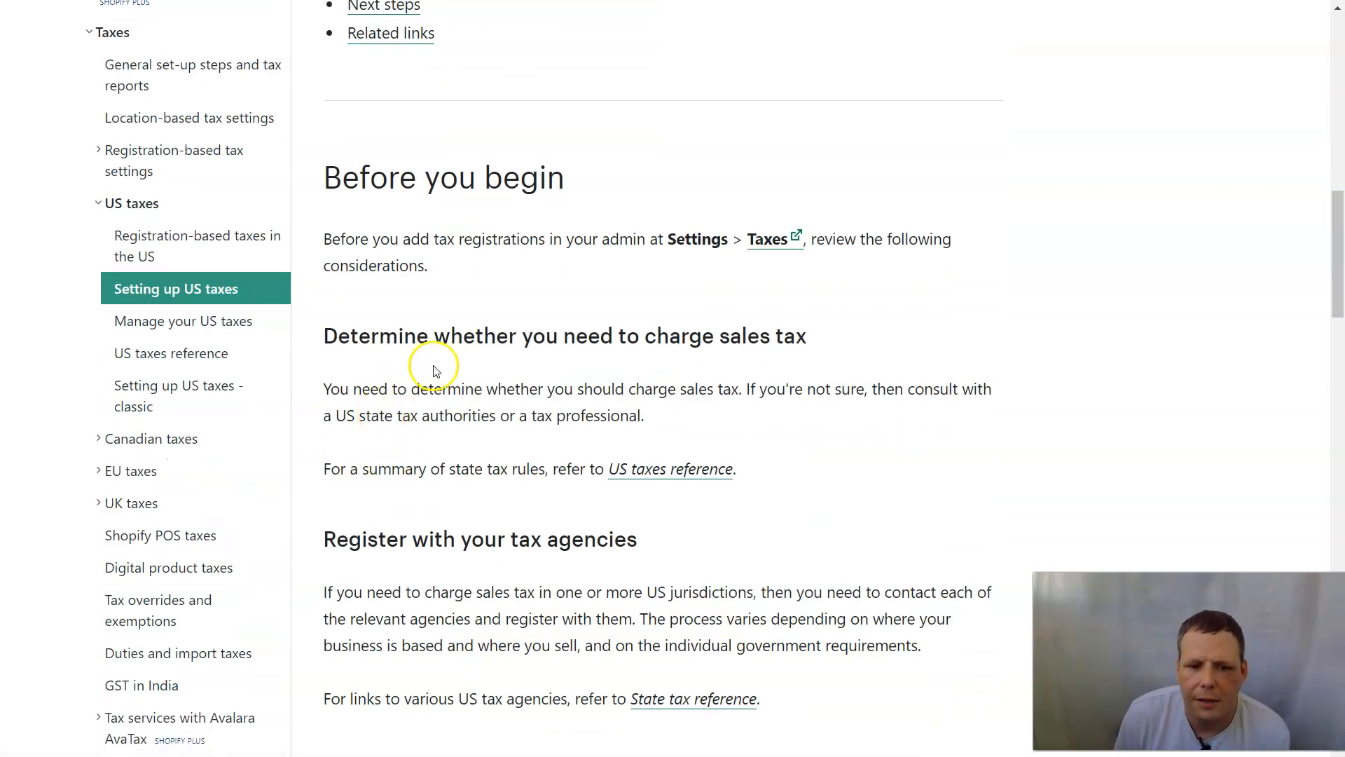
scroll(595, 441, "down", 3)
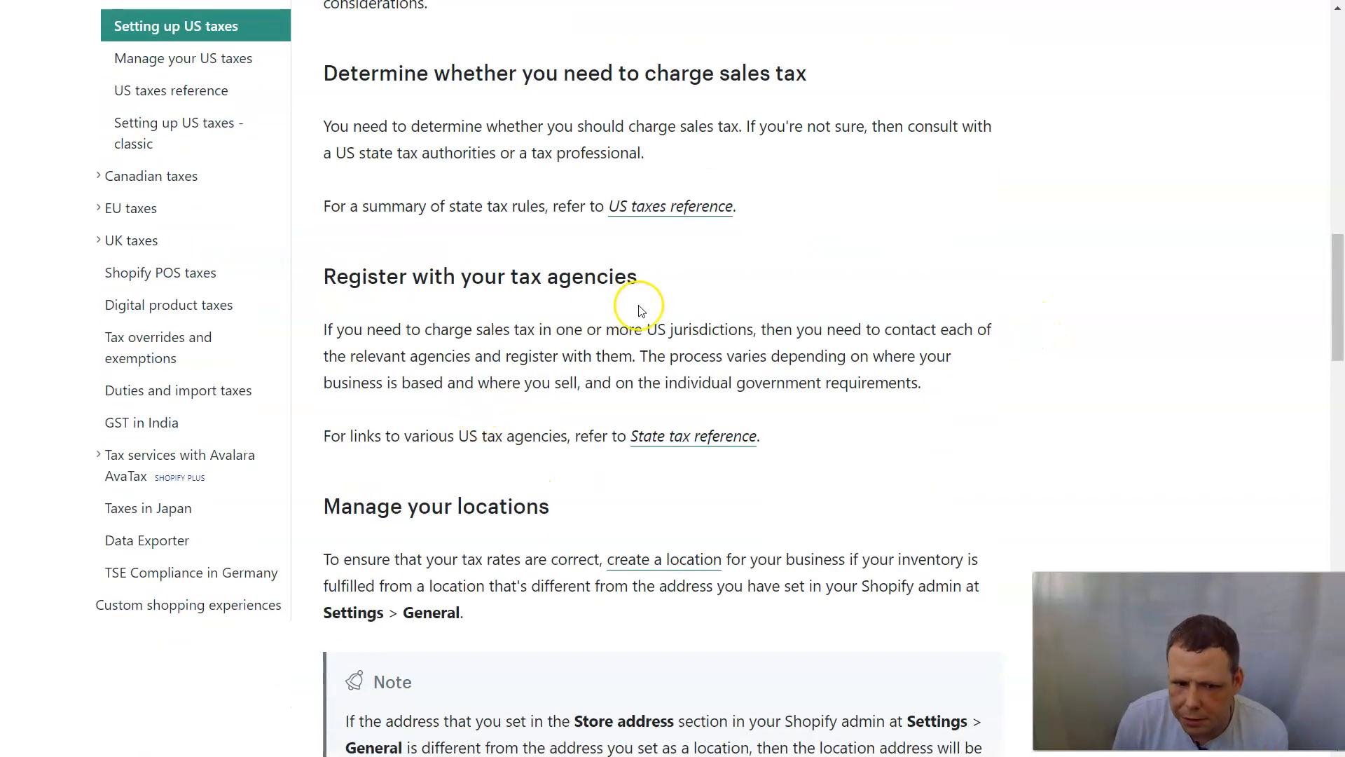
scroll(617, 428, "down", 3)
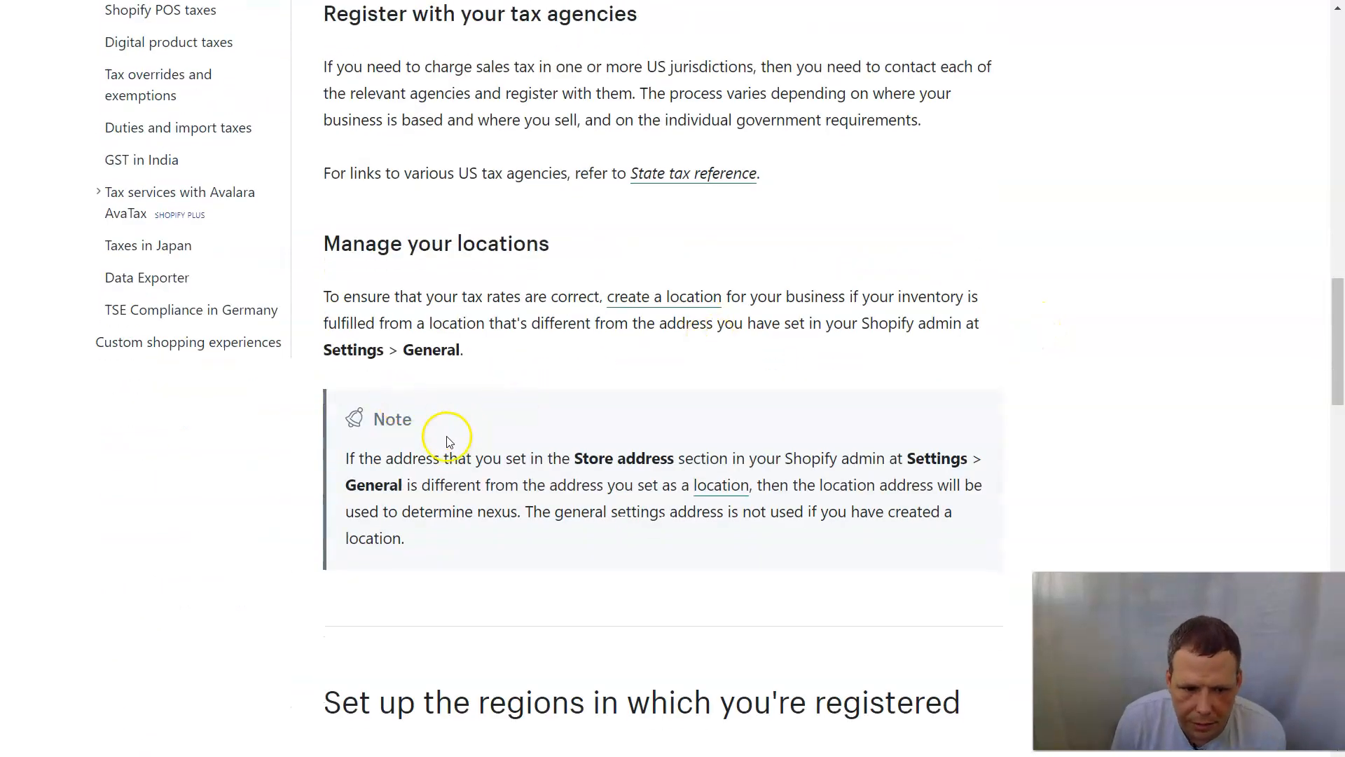
scroll(495, 444, "down", 3)
scroll(874, 443, "down", 2)
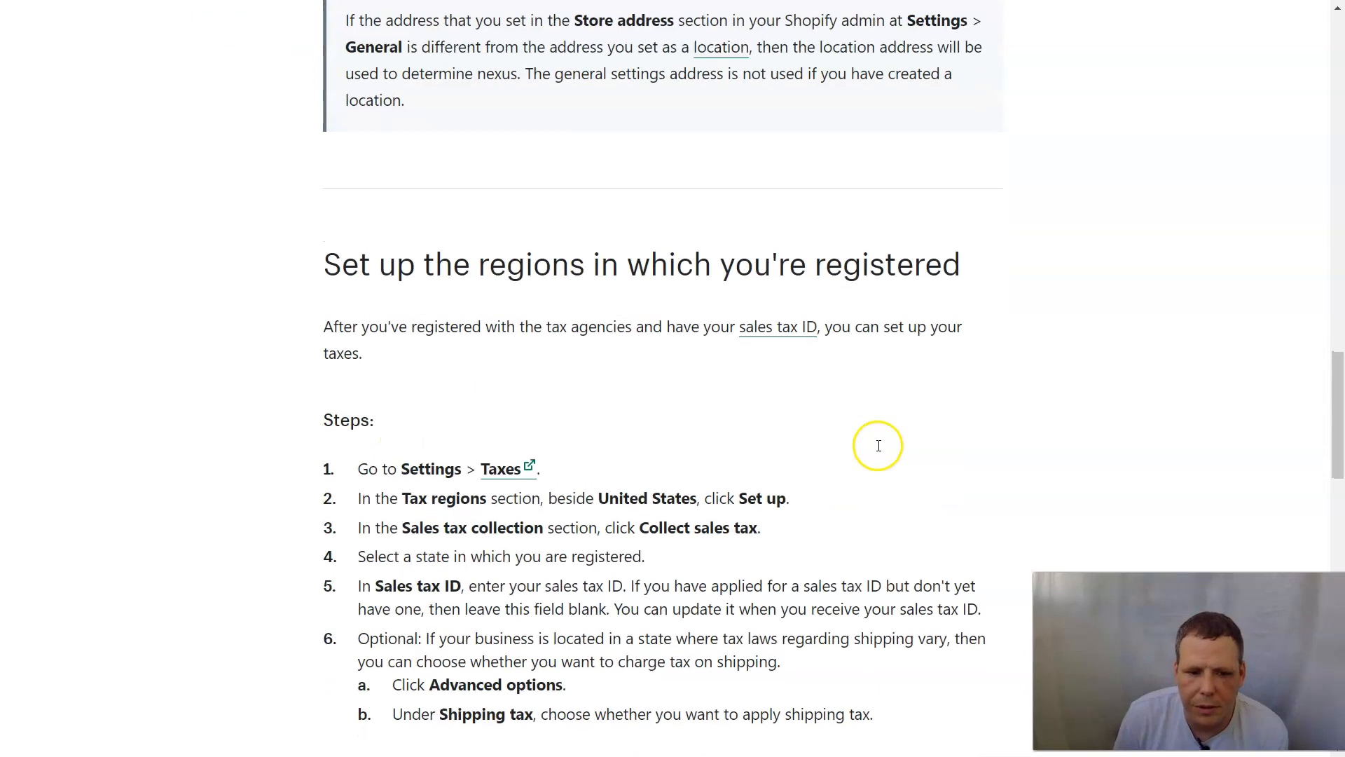
scroll(658, 508, "down", 1)
scroll(550, 421, "down", 2)
scroll(720, 420, "down", 4)
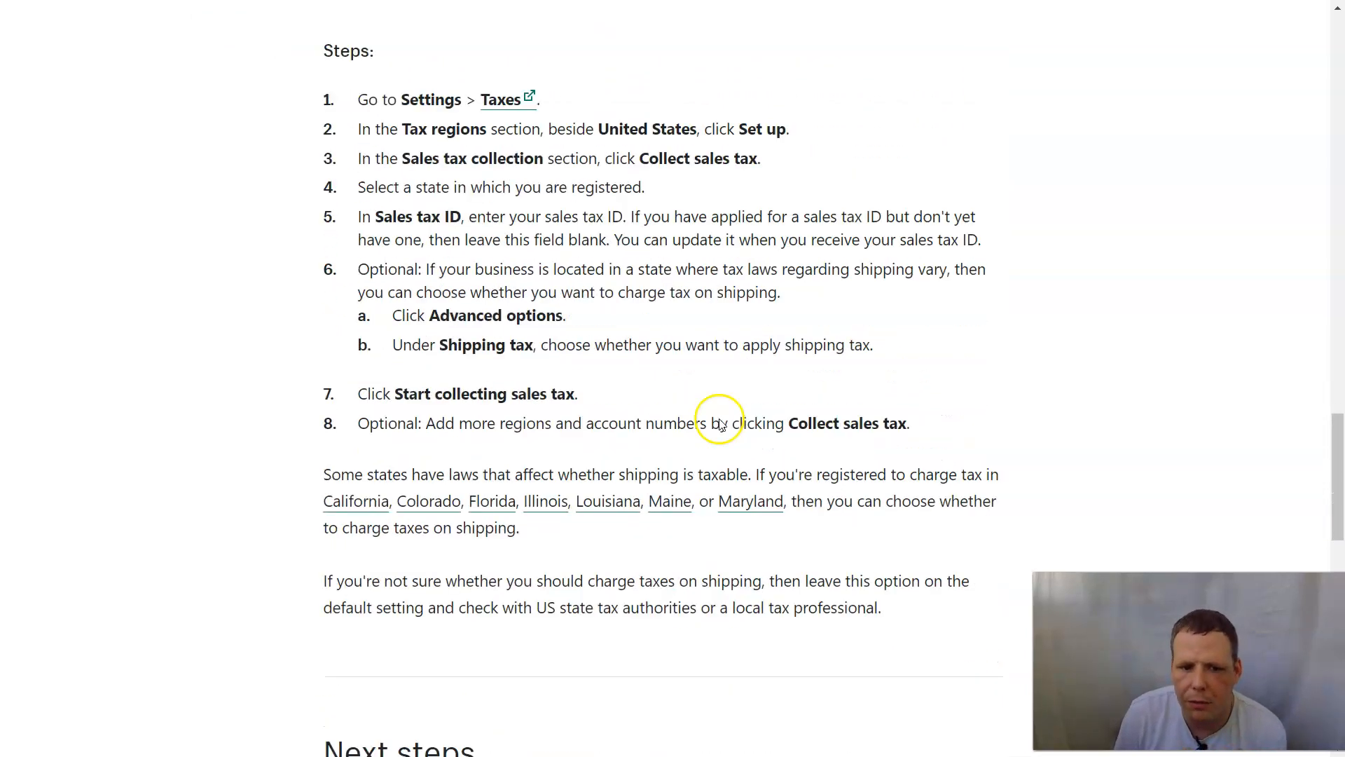
scroll(711, 414, "down", 3)
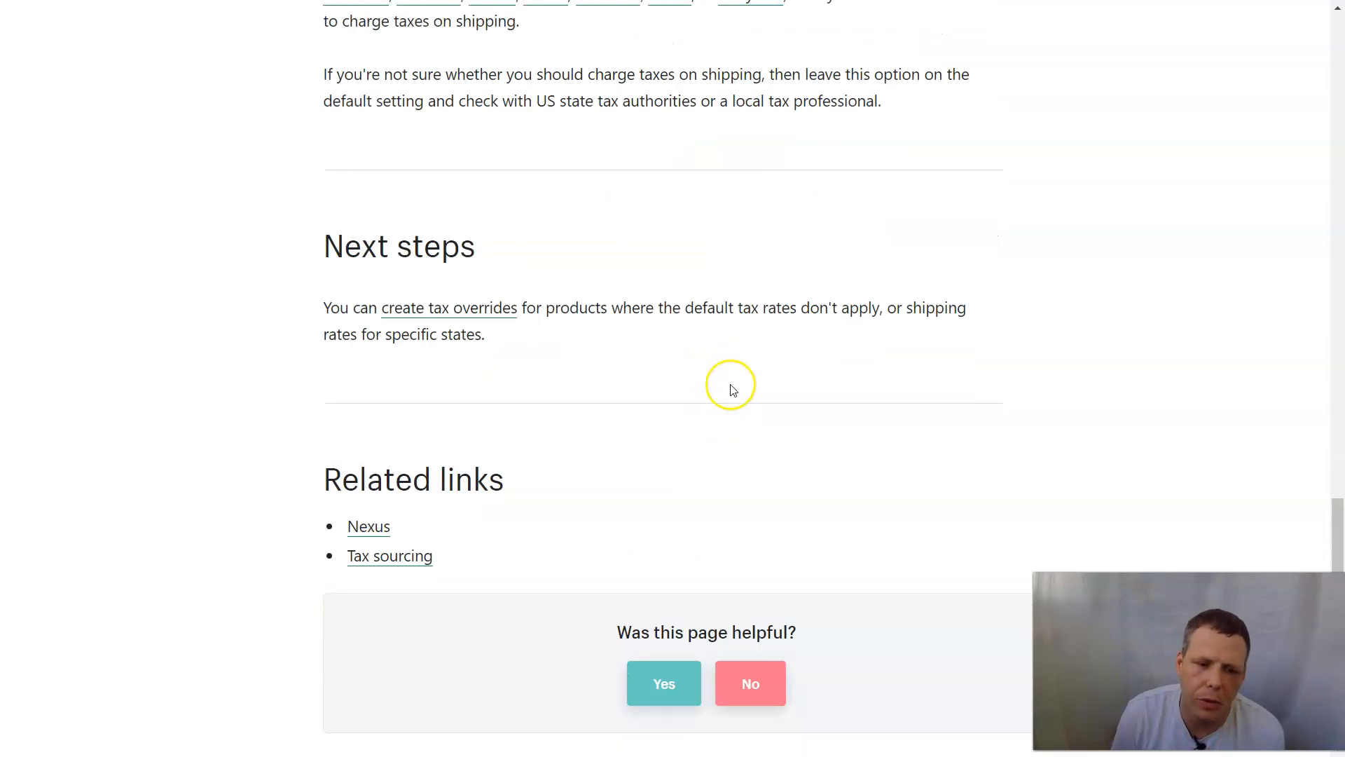
scroll(730, 381, "up", 12)
scroll(806, 375, "up", 12)
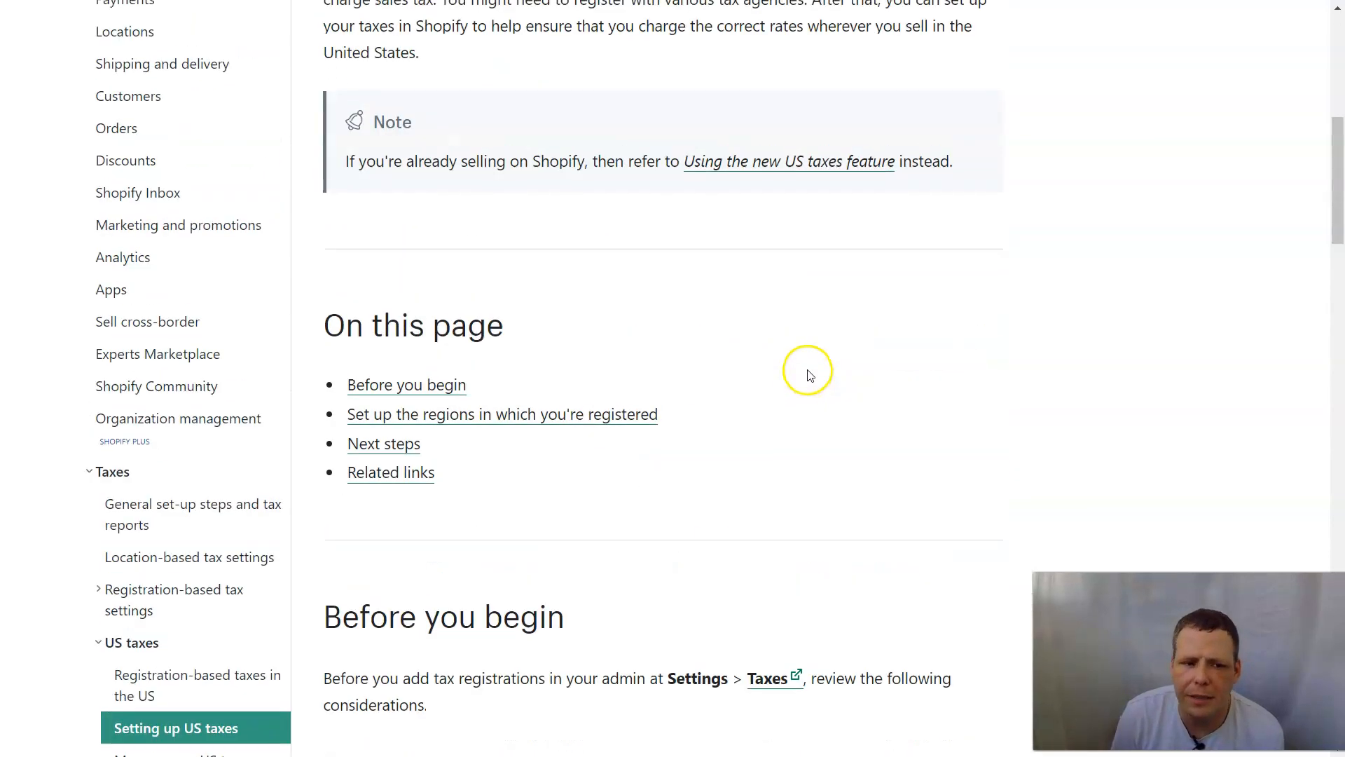
scroll(803, 350, "up", 7)
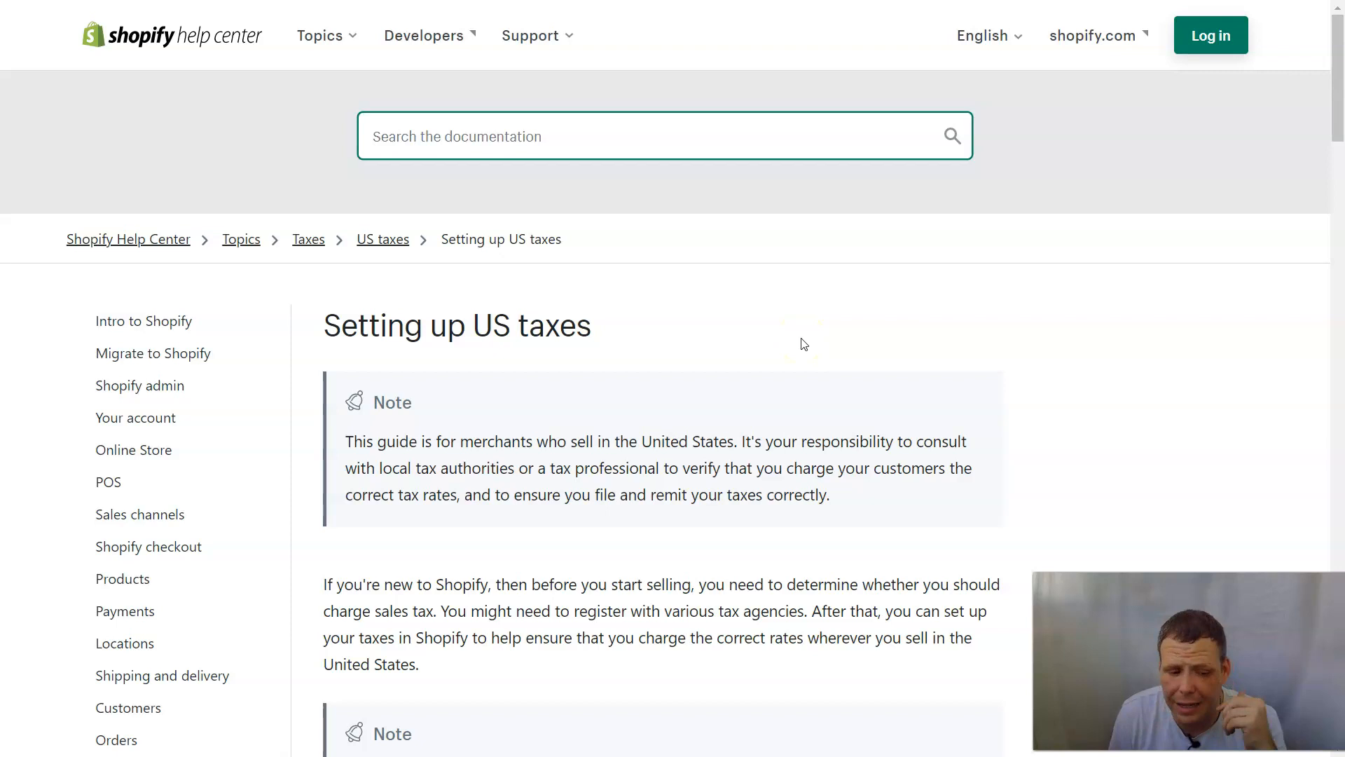
key("Tab")
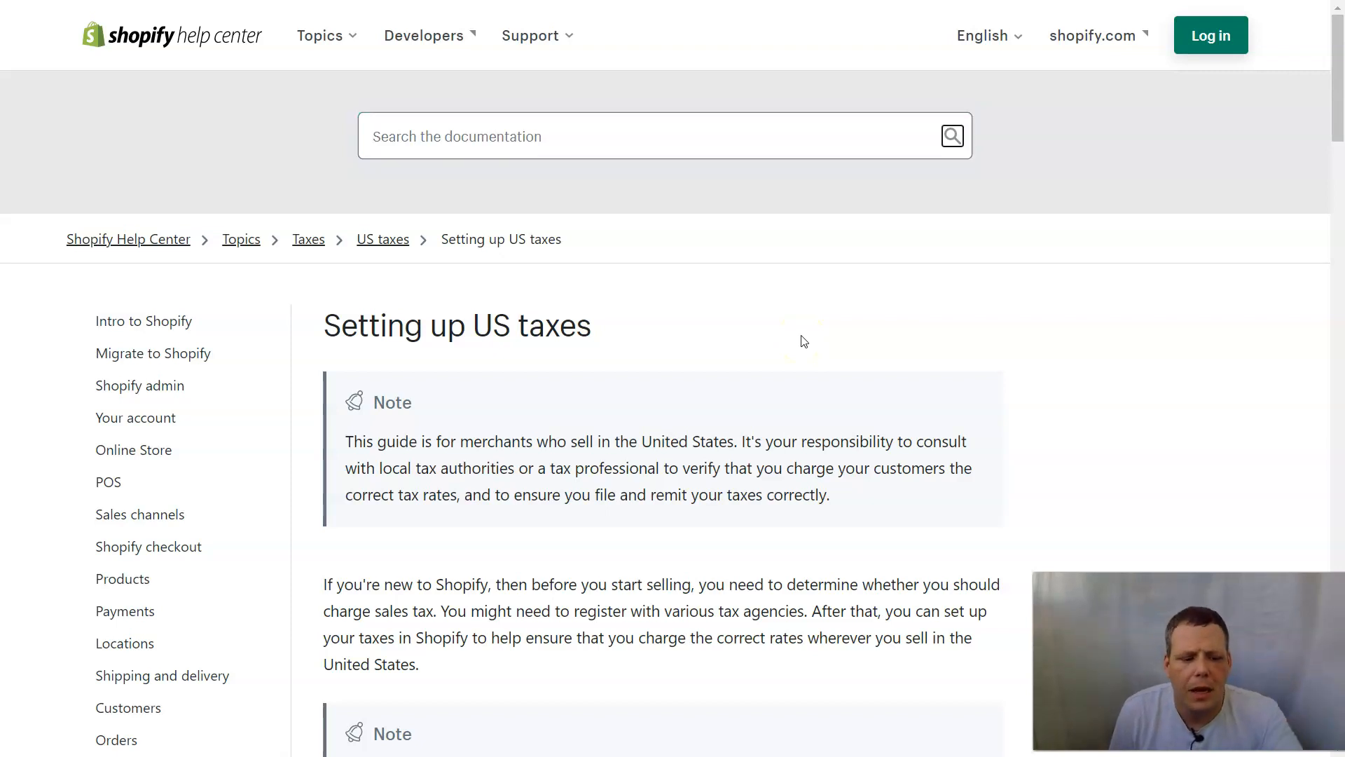
key("shift+Tab")
left_click(957, 330)
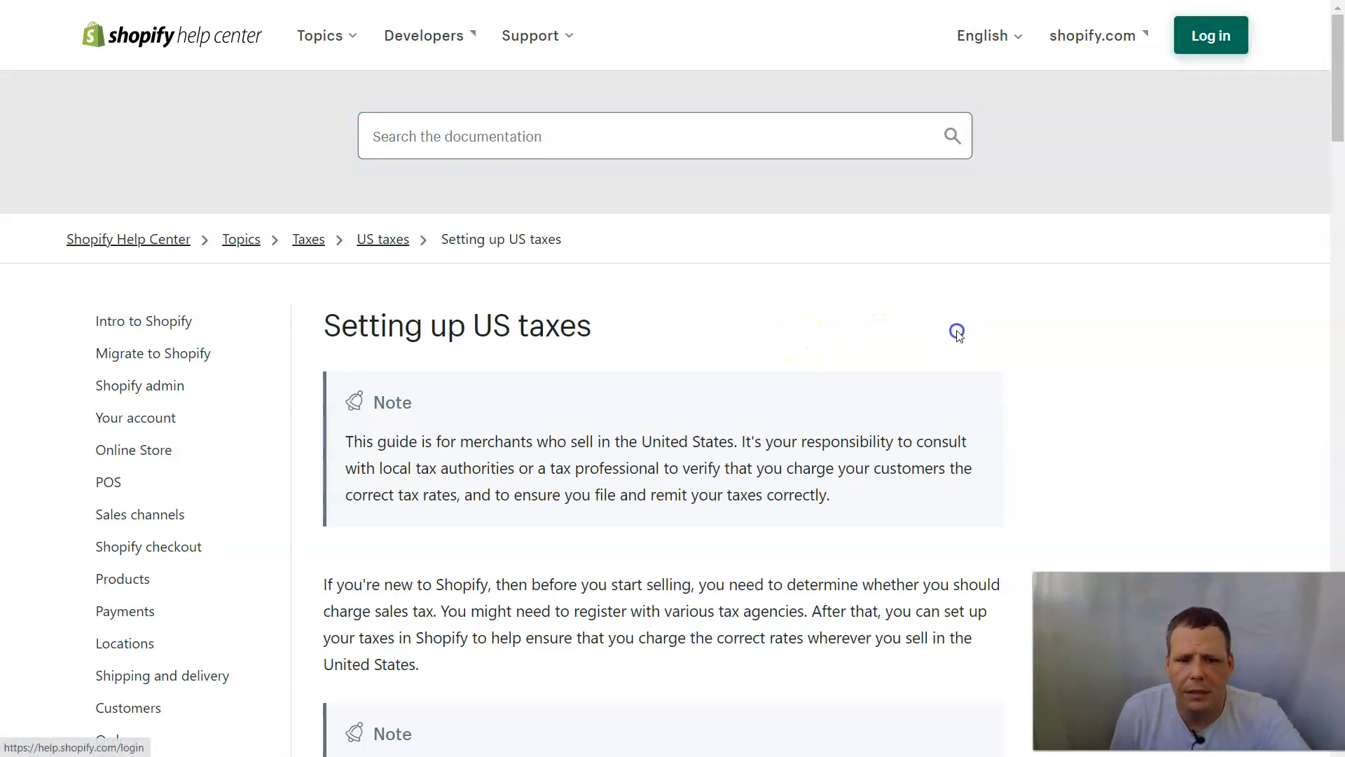
key("shift+Tab")
left_click(915, 300)
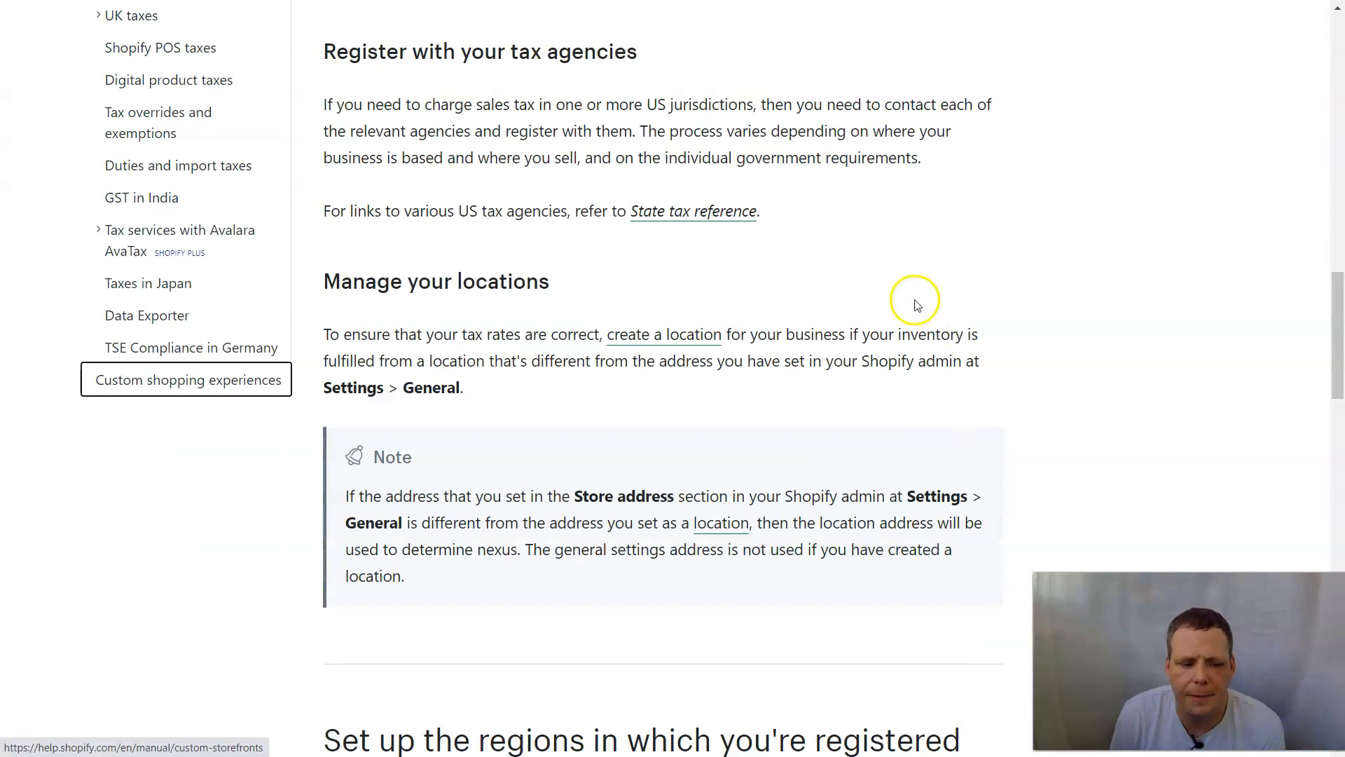
key("shift+Tab")
key("shift+Tab")
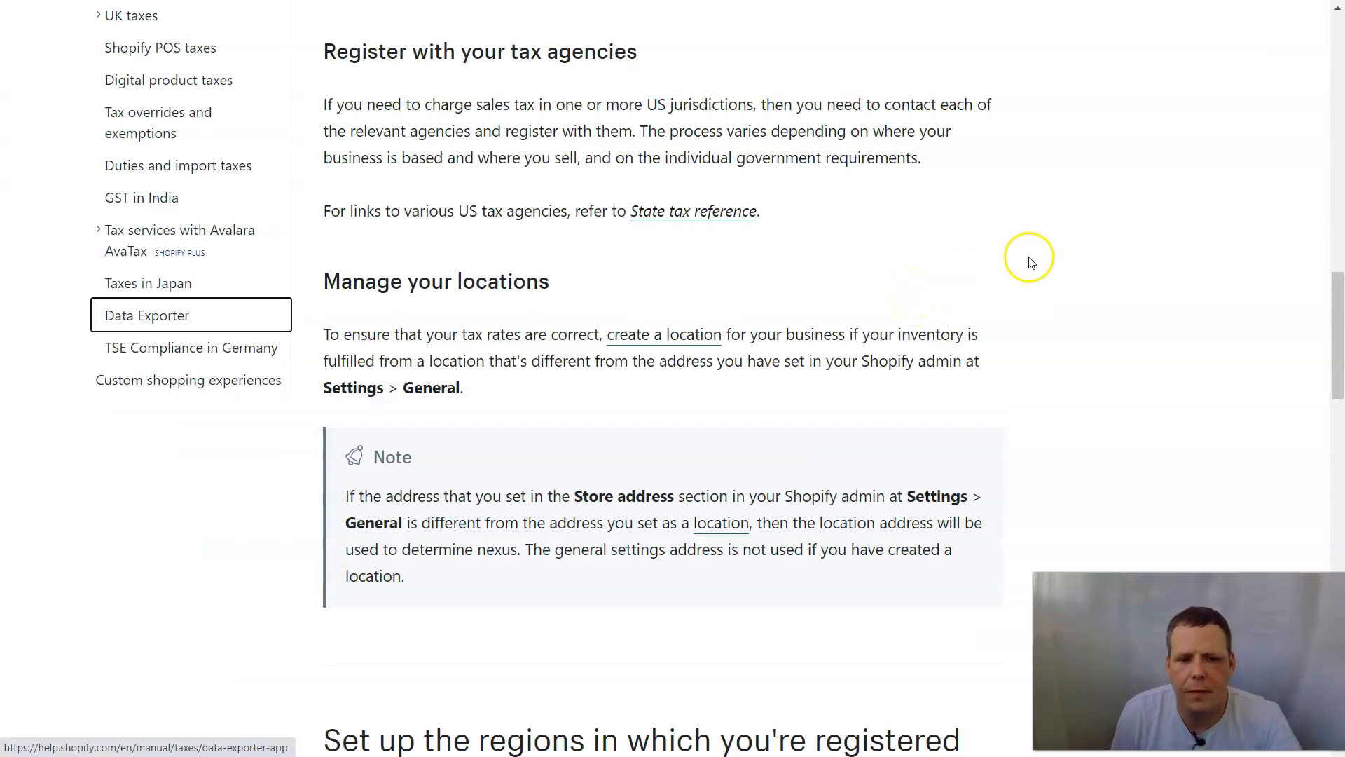
key("Home")
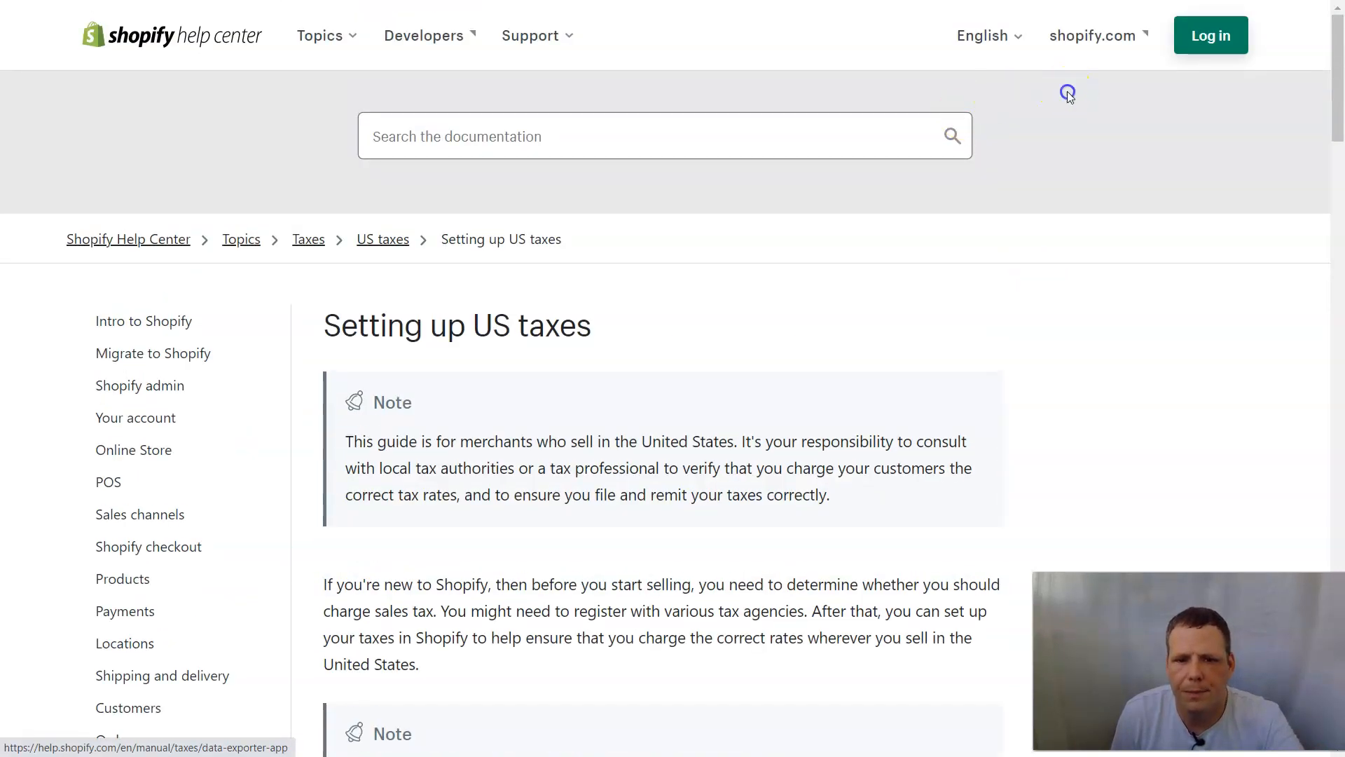
key("shift+Tab")
key("ctrl+shift+Tab")
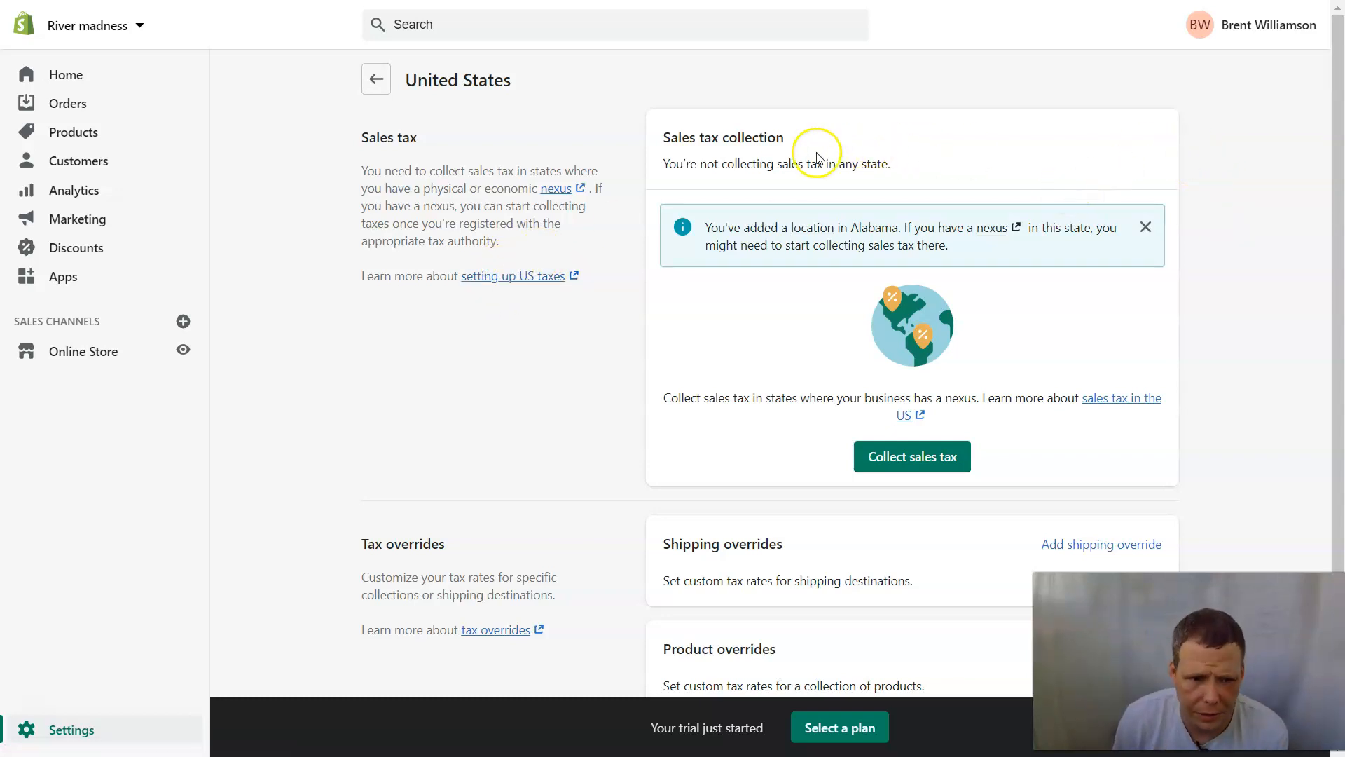
Go back from the United States tax page and start the Rest of world tax setup.
scroll(610, 217, "down", 1)
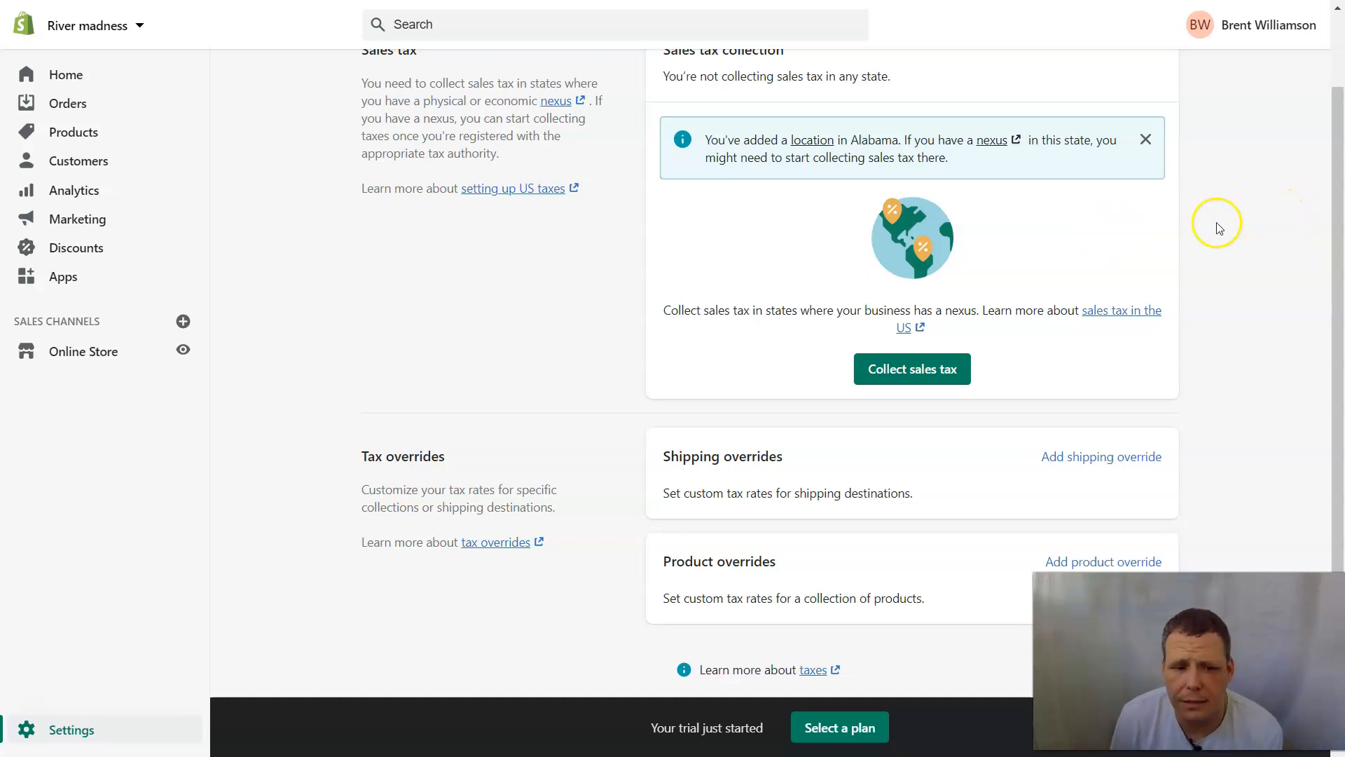
scroll(1202, 232, "down", 1)
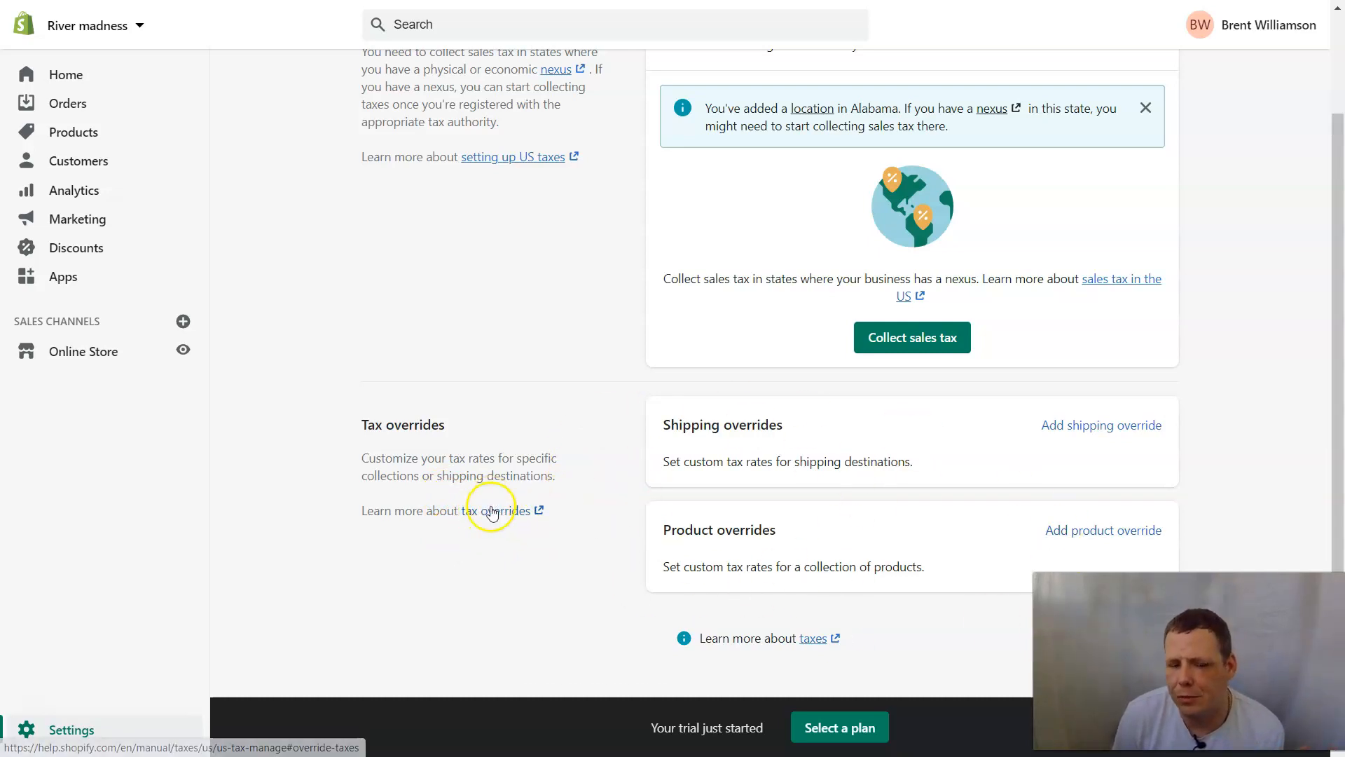
scroll(504, 286, "up", 1)
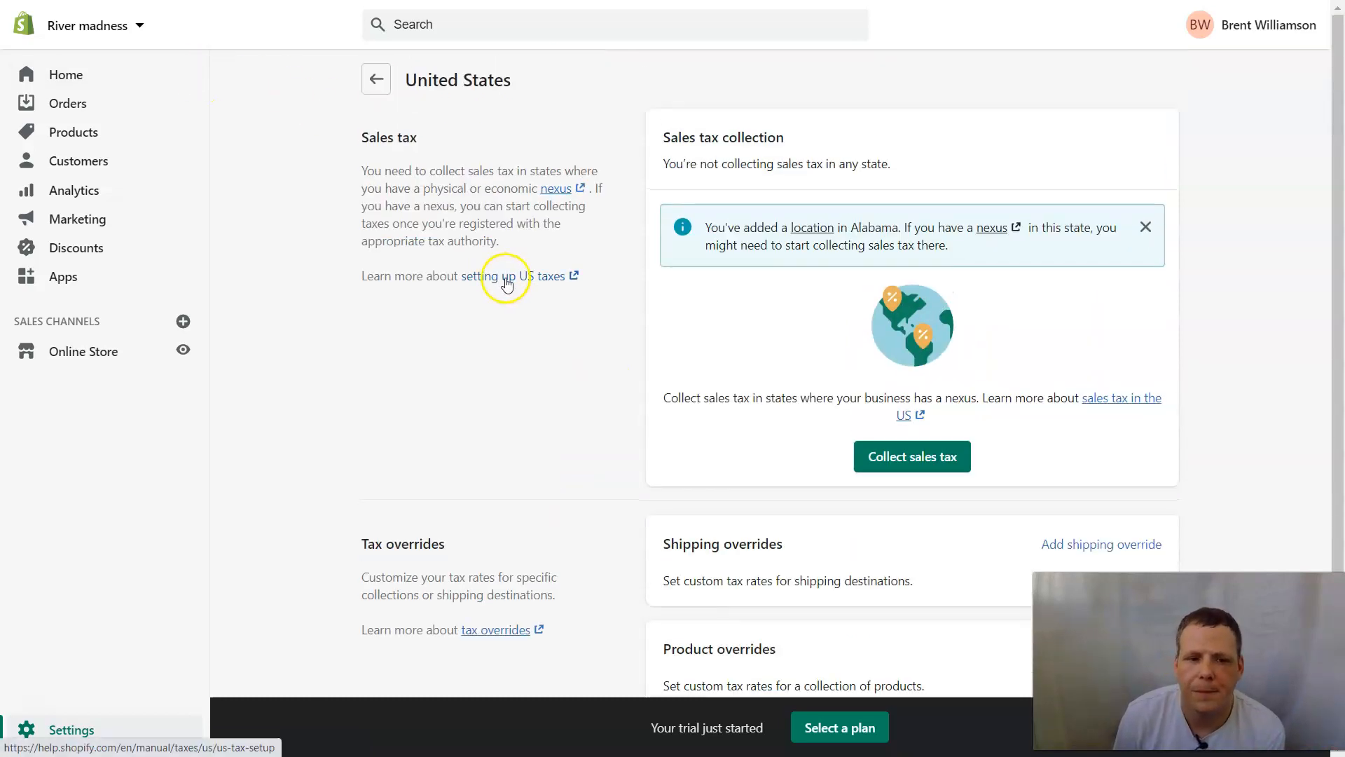
left_click(381, 81)
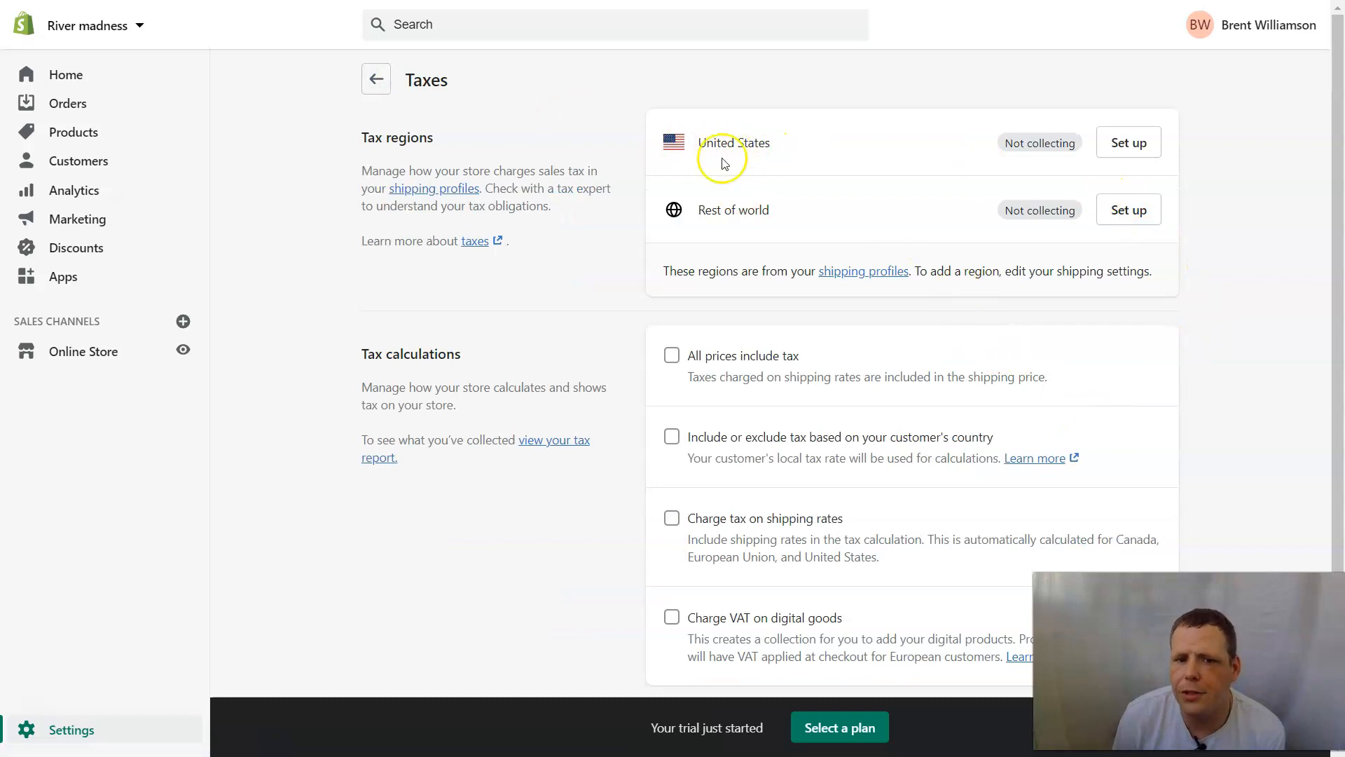
left_click(1113, 213)
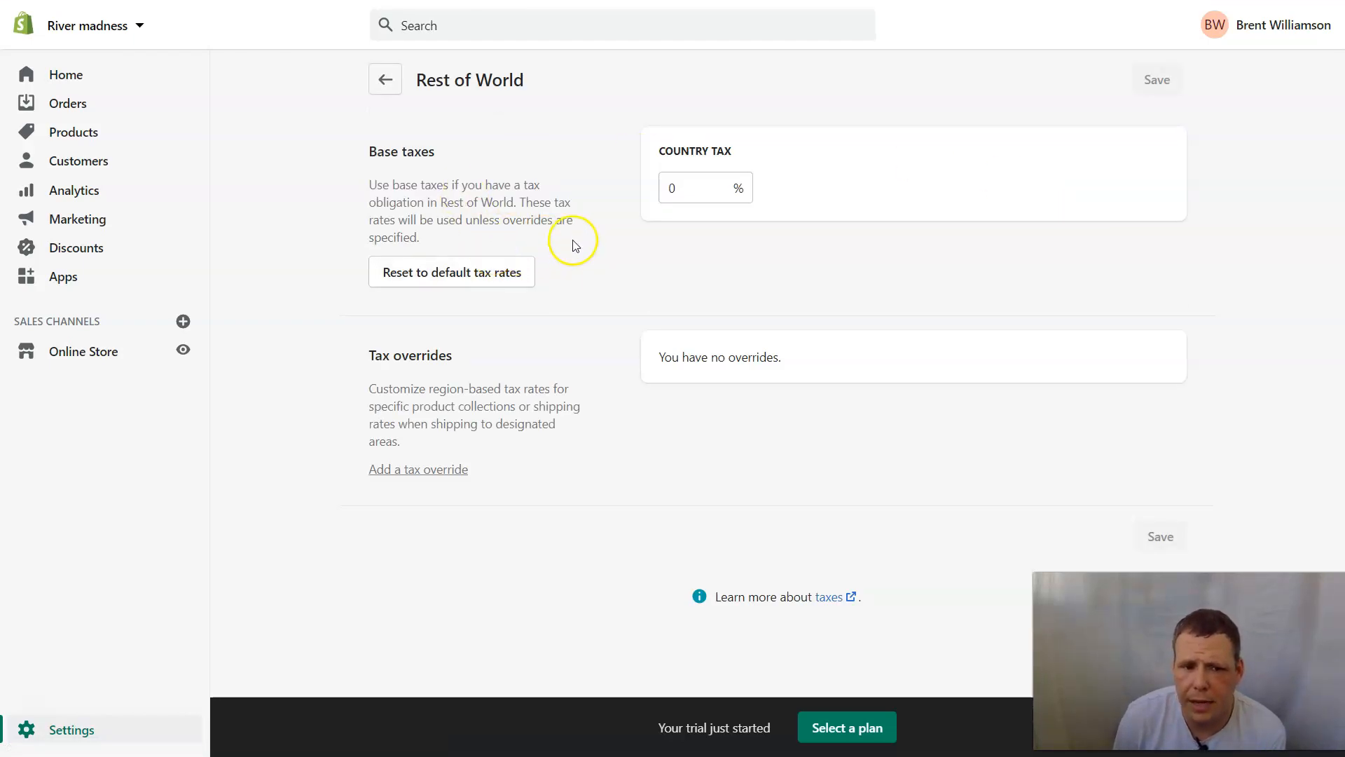
Change the Rest of World country tax from 0 to 10%, then return to Taxes.
left_click(679, 189)
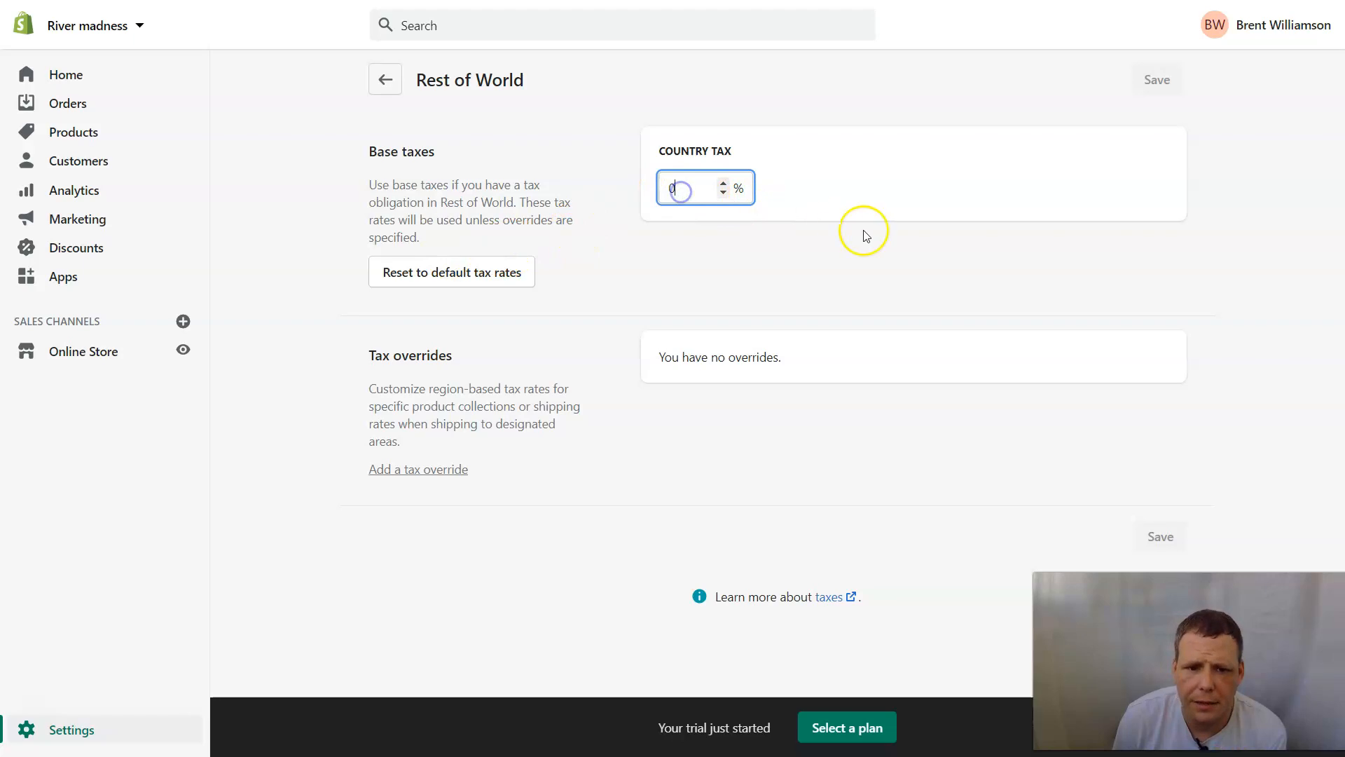
key("BackSpace")
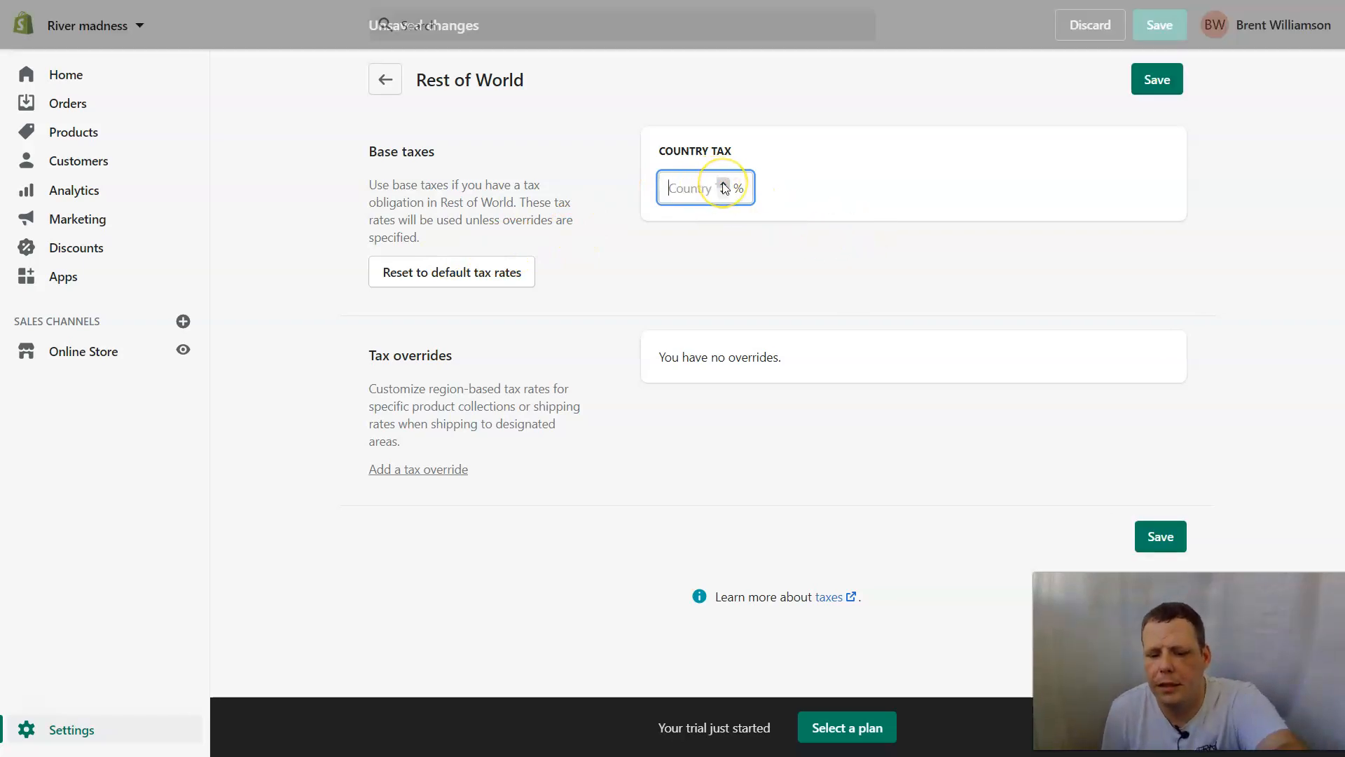
type("10")
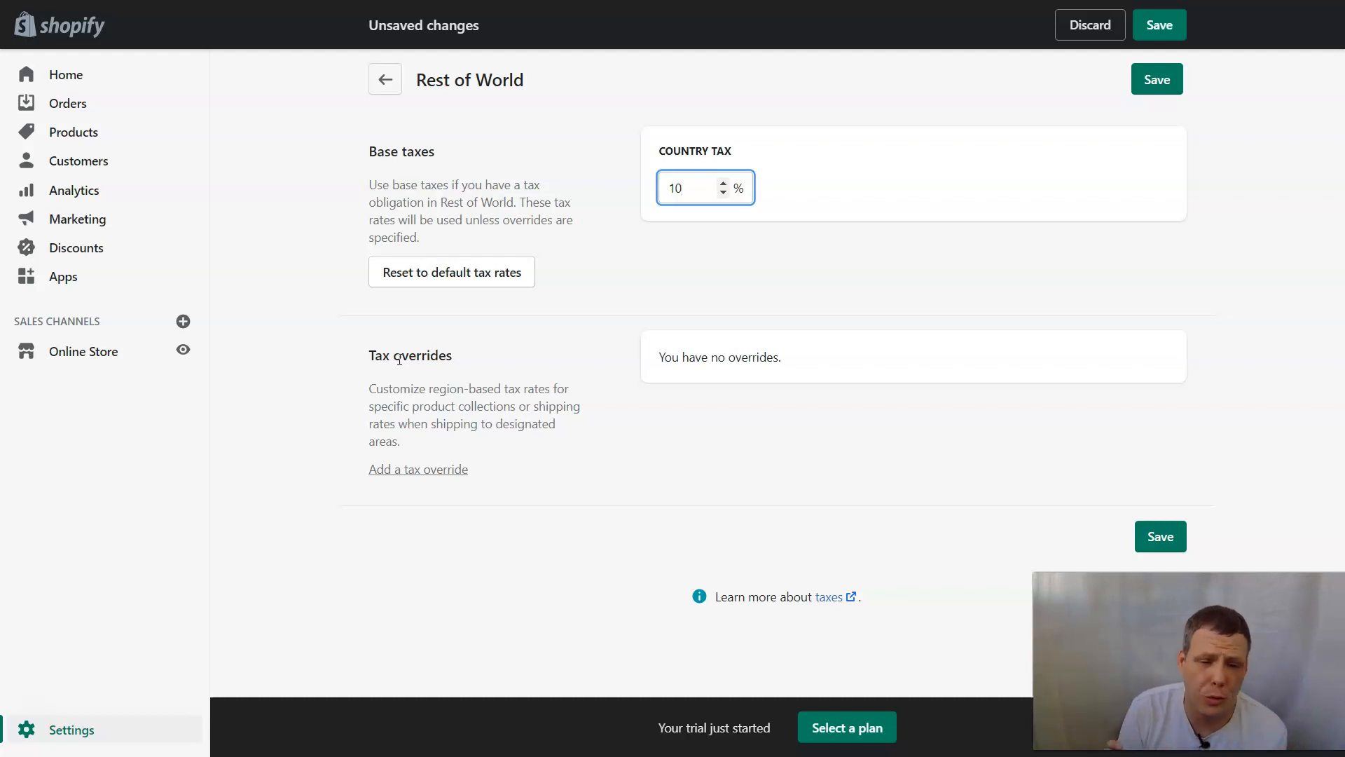
left_click(527, 445)
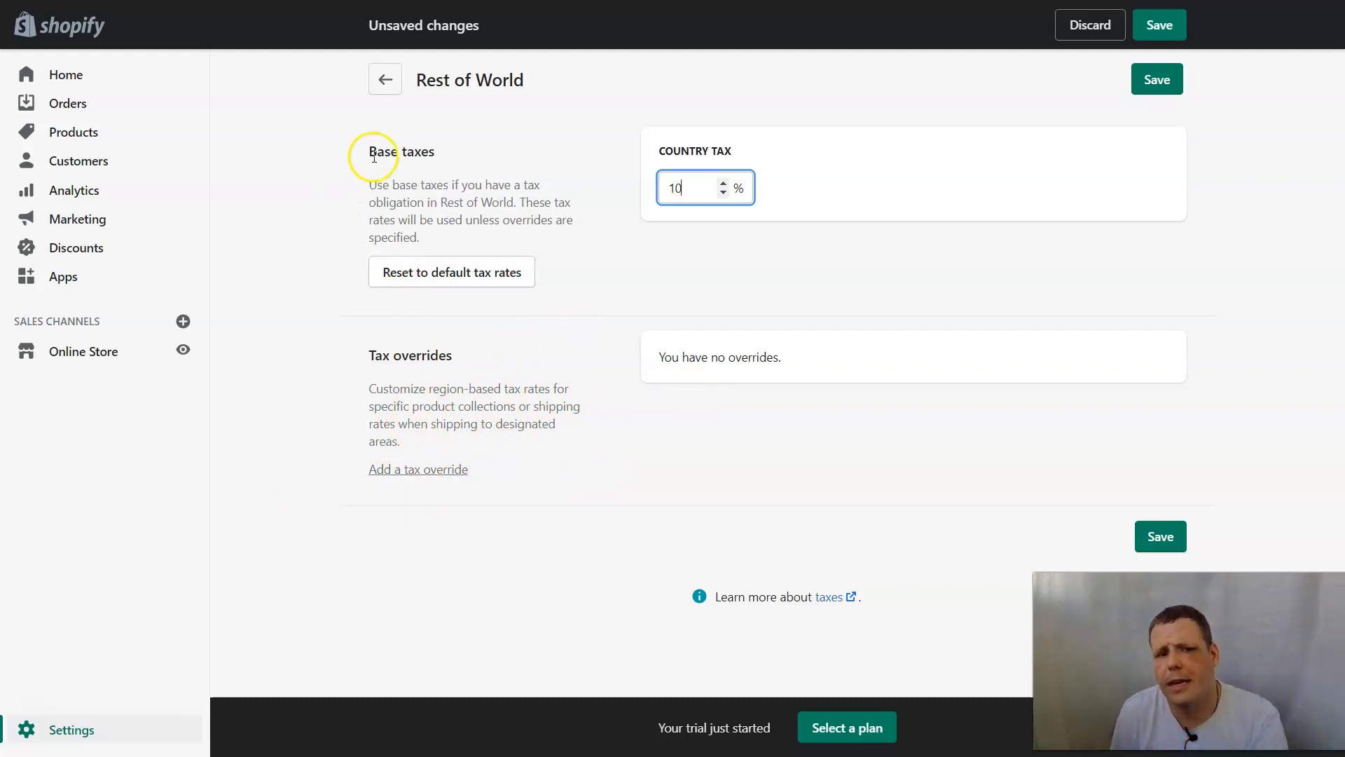
left_click(384, 90)
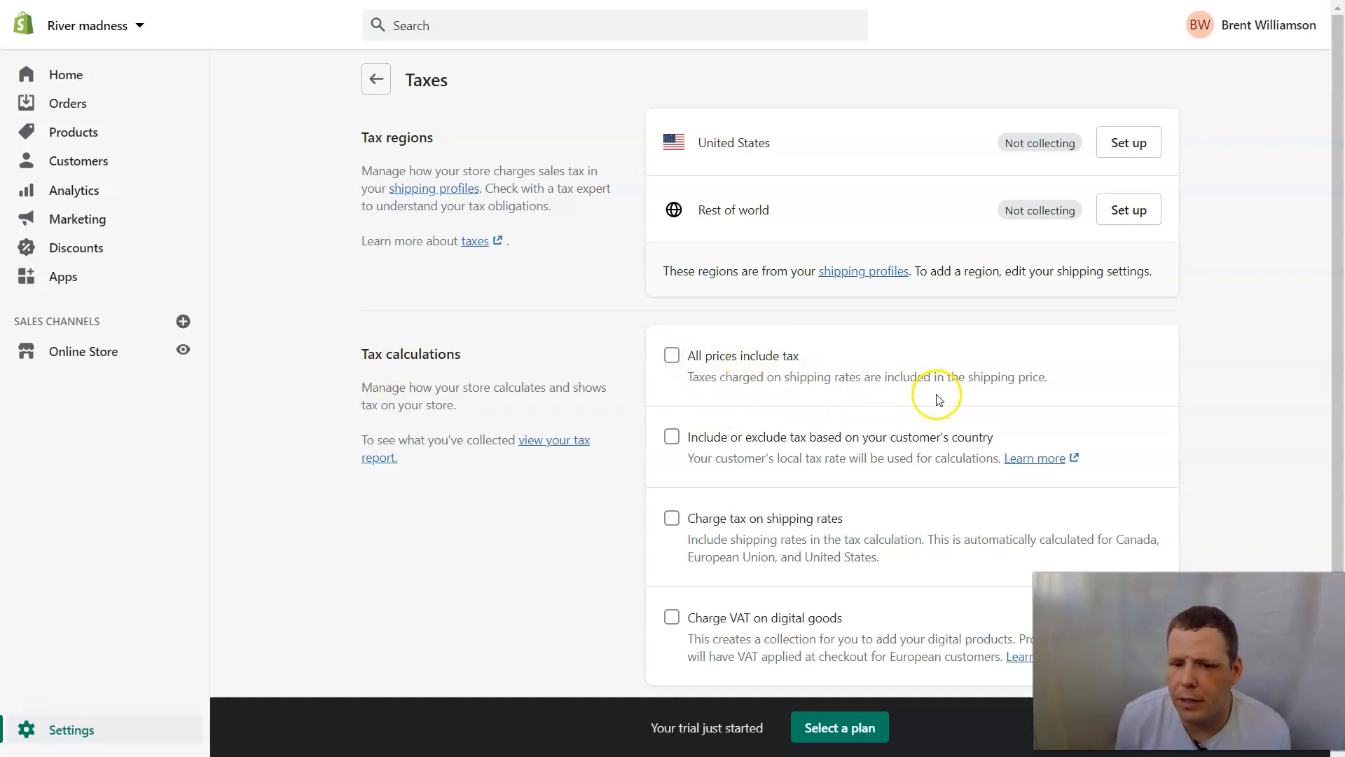
Check 'All prices include tax' and 'Include or exclude tax based on your customer's country'.
left_click(672, 357)
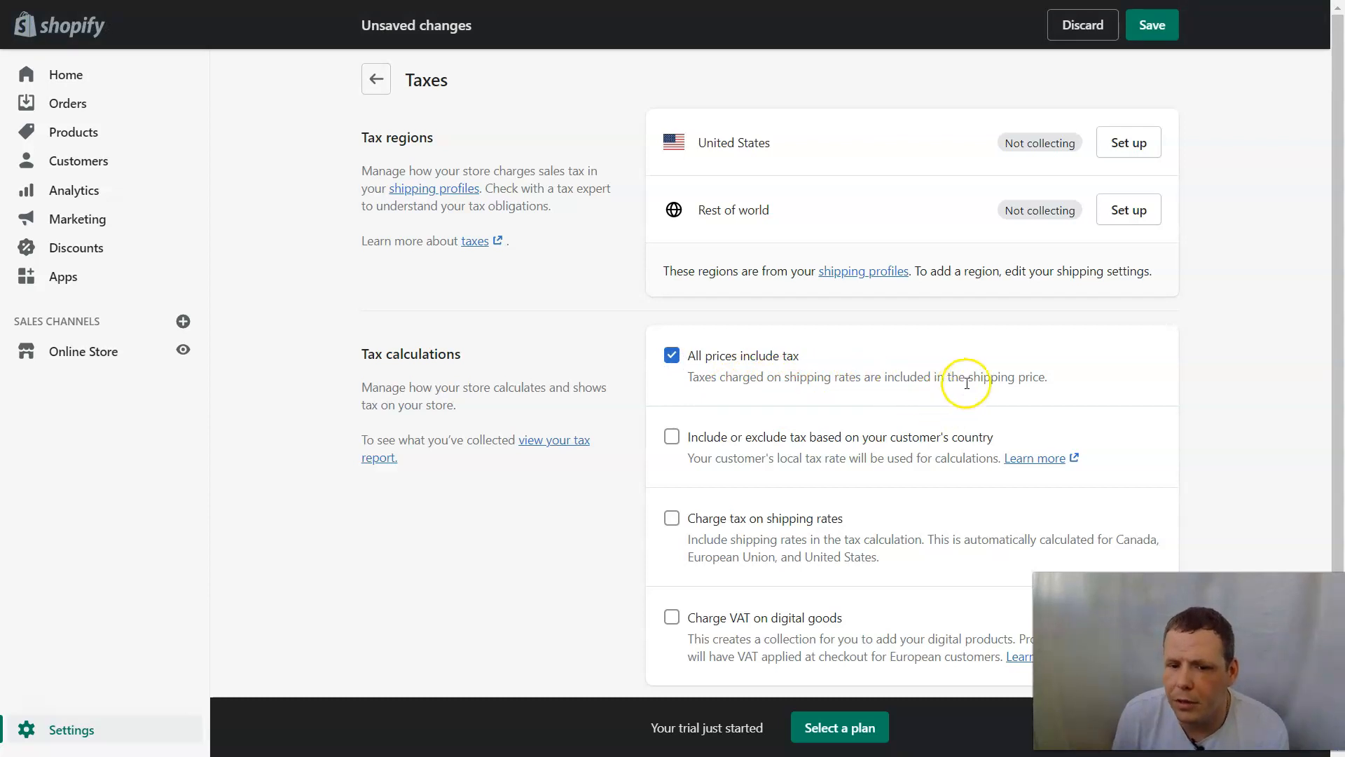
triple_click(907, 358)
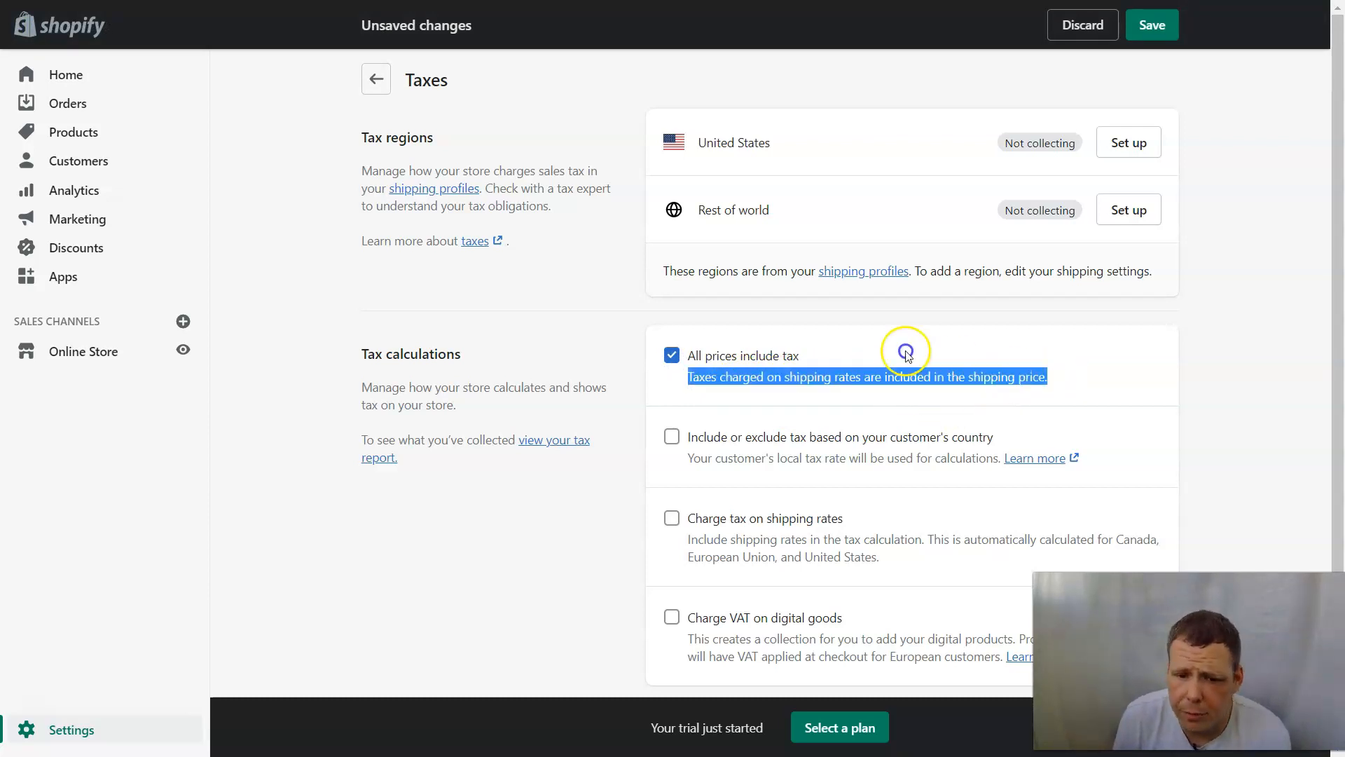
left_click(1073, 374)
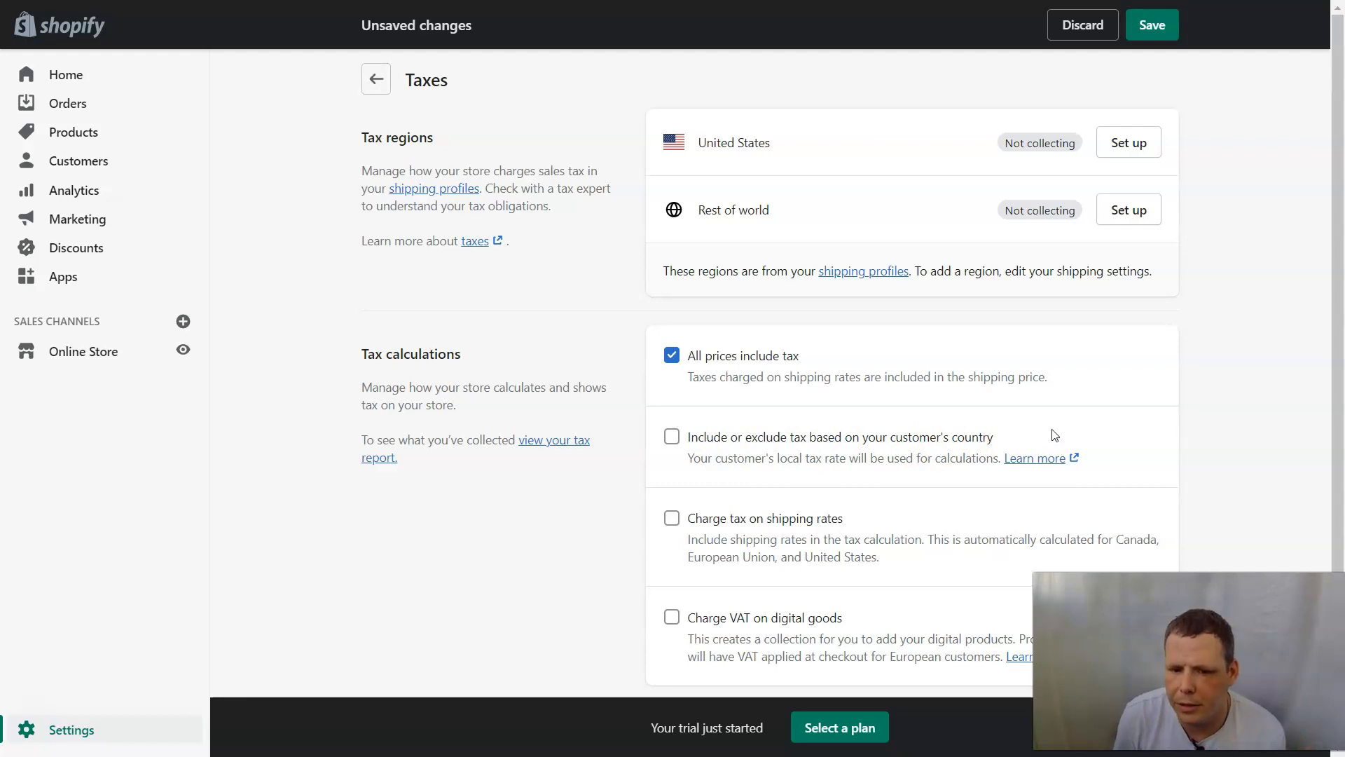
left_click(672, 435)
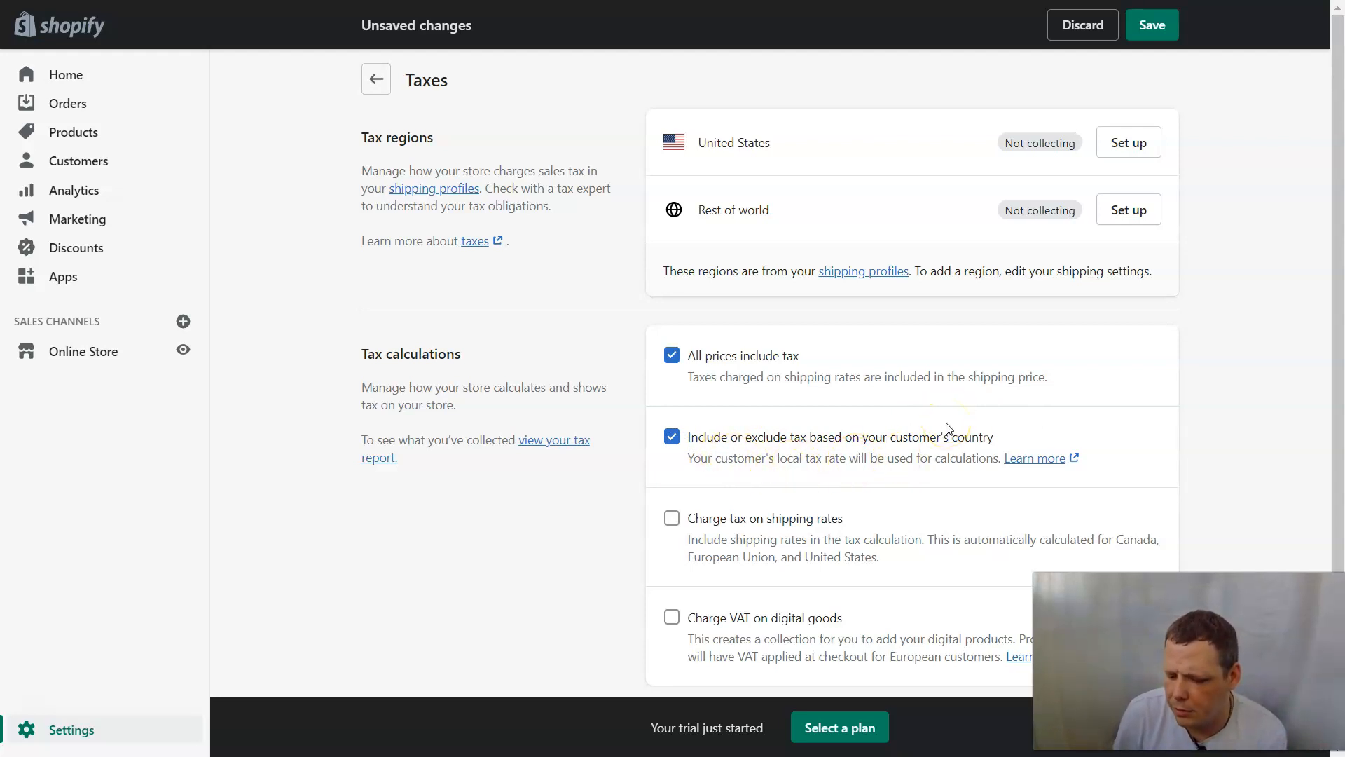
left_click(977, 436)
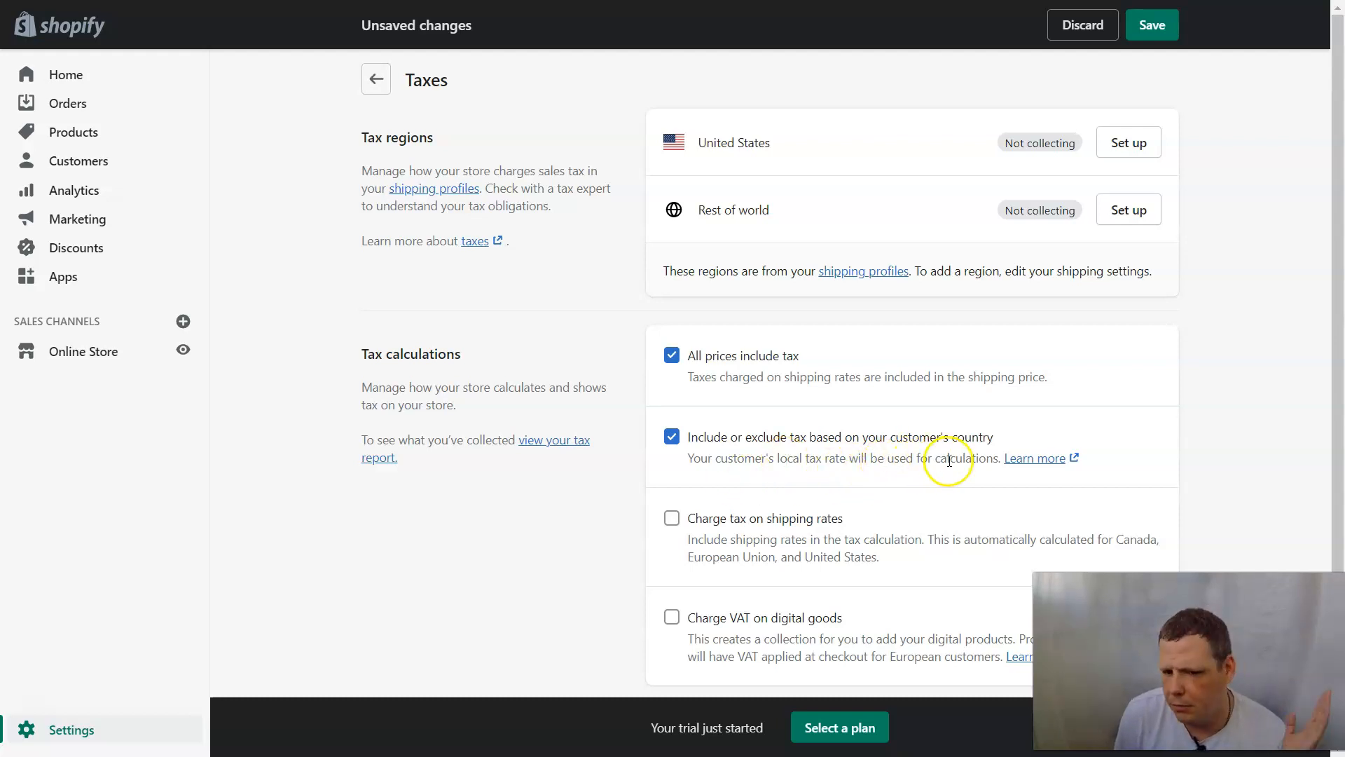
scroll(950, 460, "down", 2)
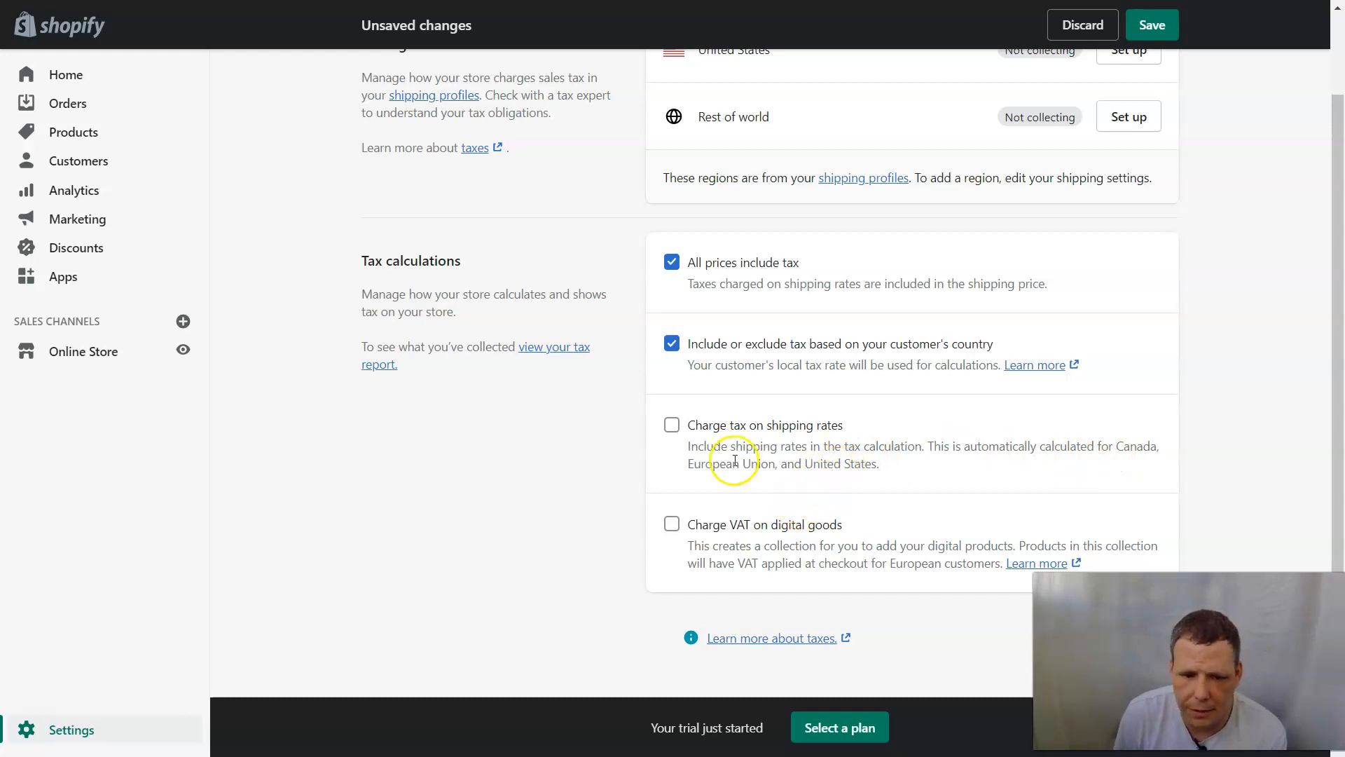
Check 'Charge tax on shipping rates' and 'Charge VAT on digital goods'.
left_click(685, 437)
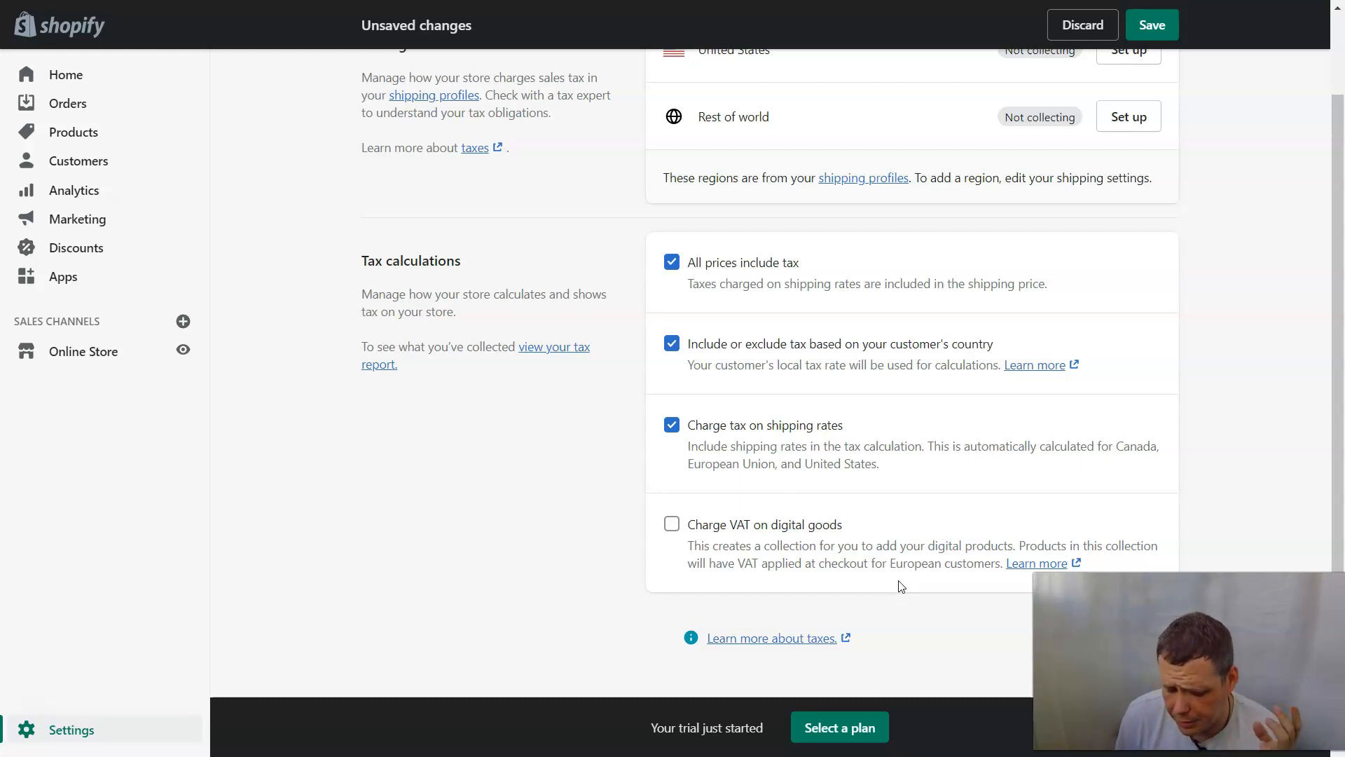
left_click(693, 524)
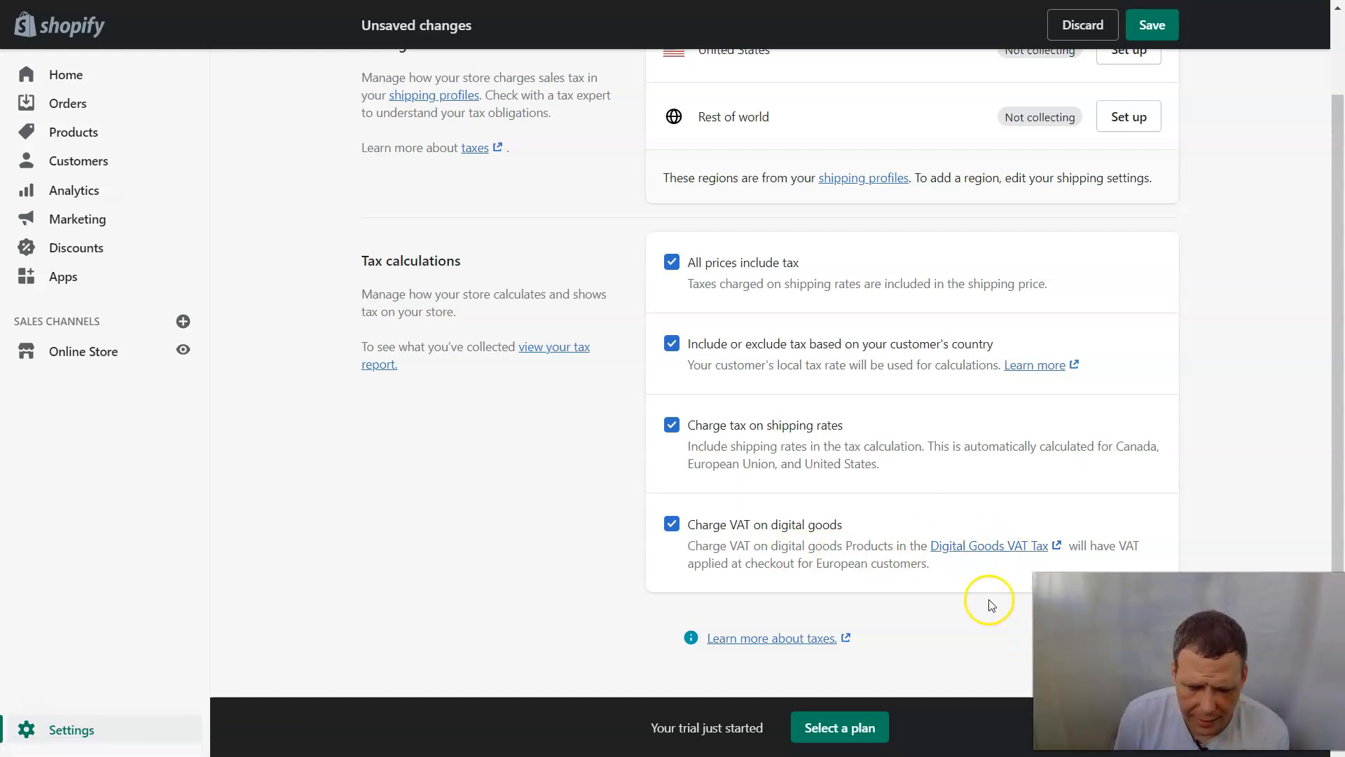
scroll(781, 411, "up", 2)
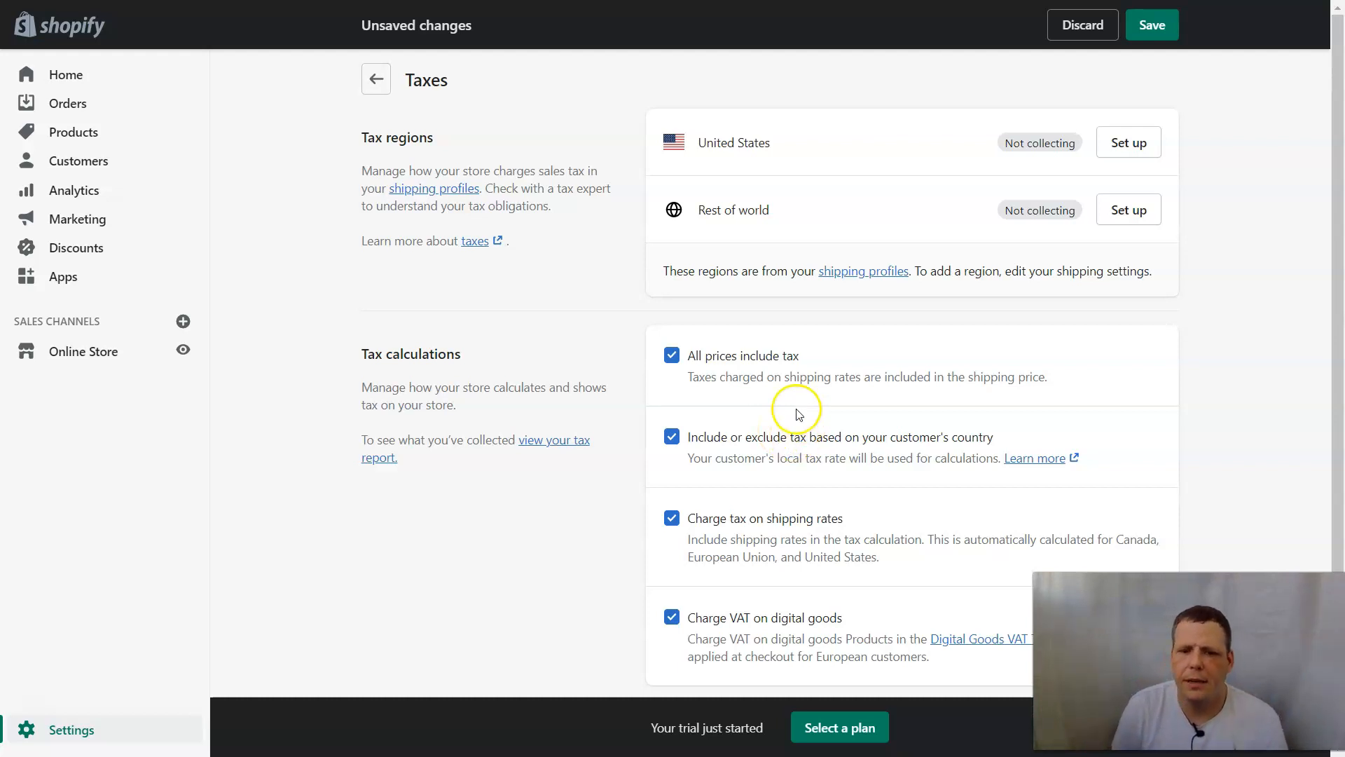
Review the empty tax report and the Taxes entry in the Finances summary.
left_click(547, 441)
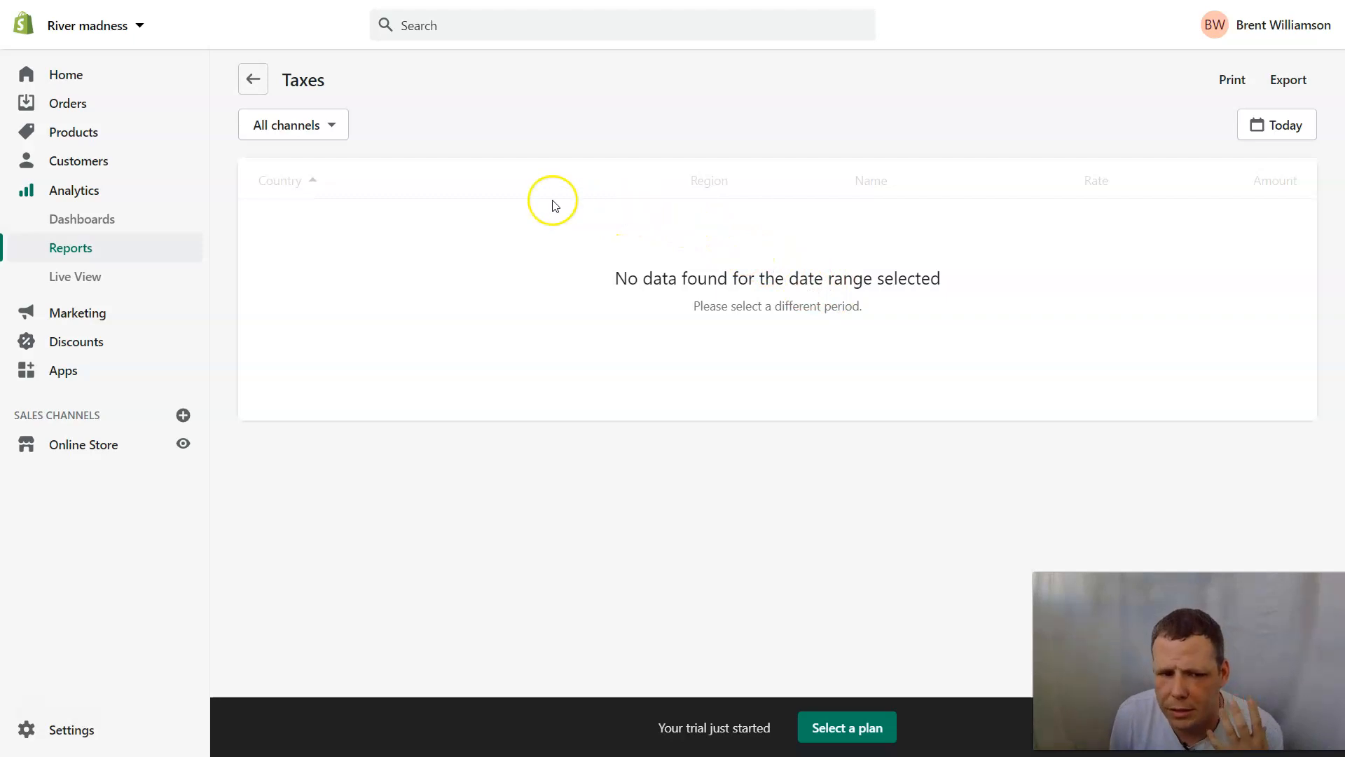
left_click(253, 79)
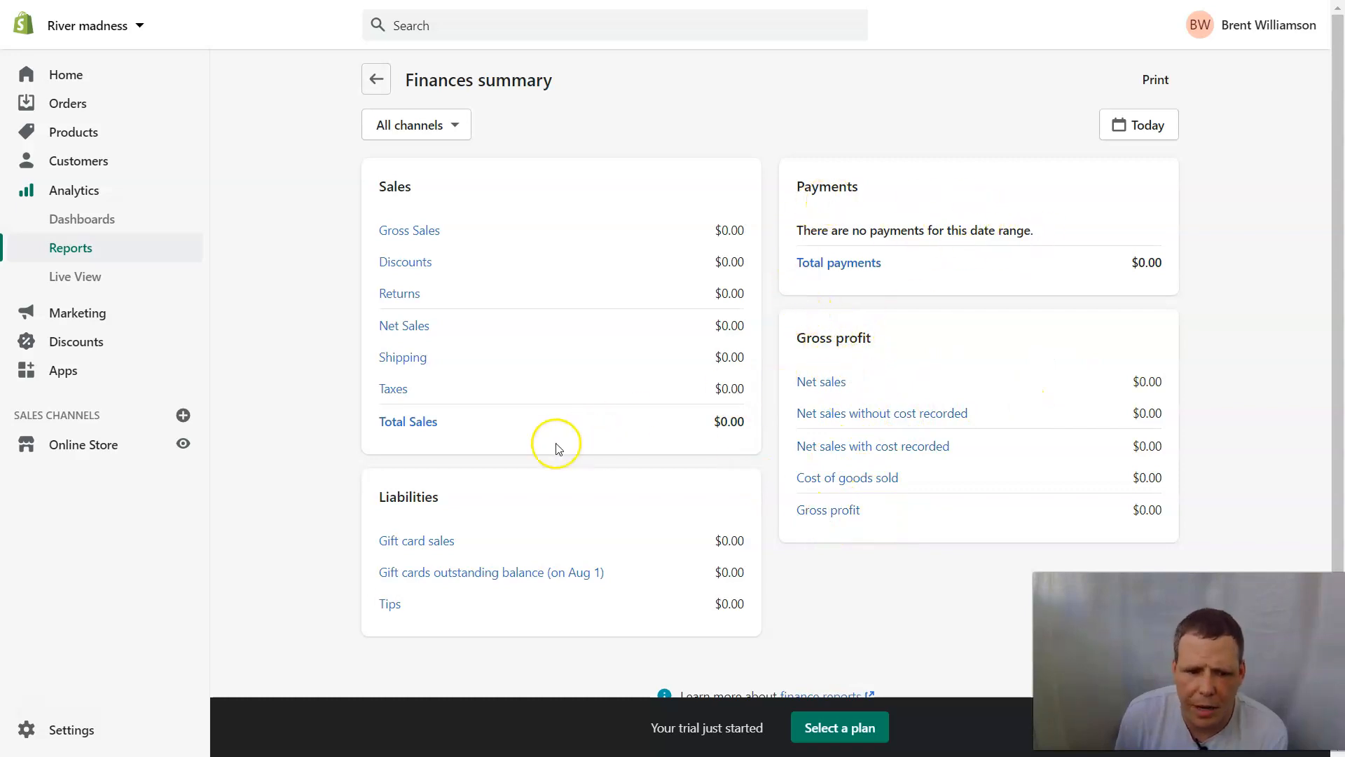
scroll(540, 449, "down", 1)
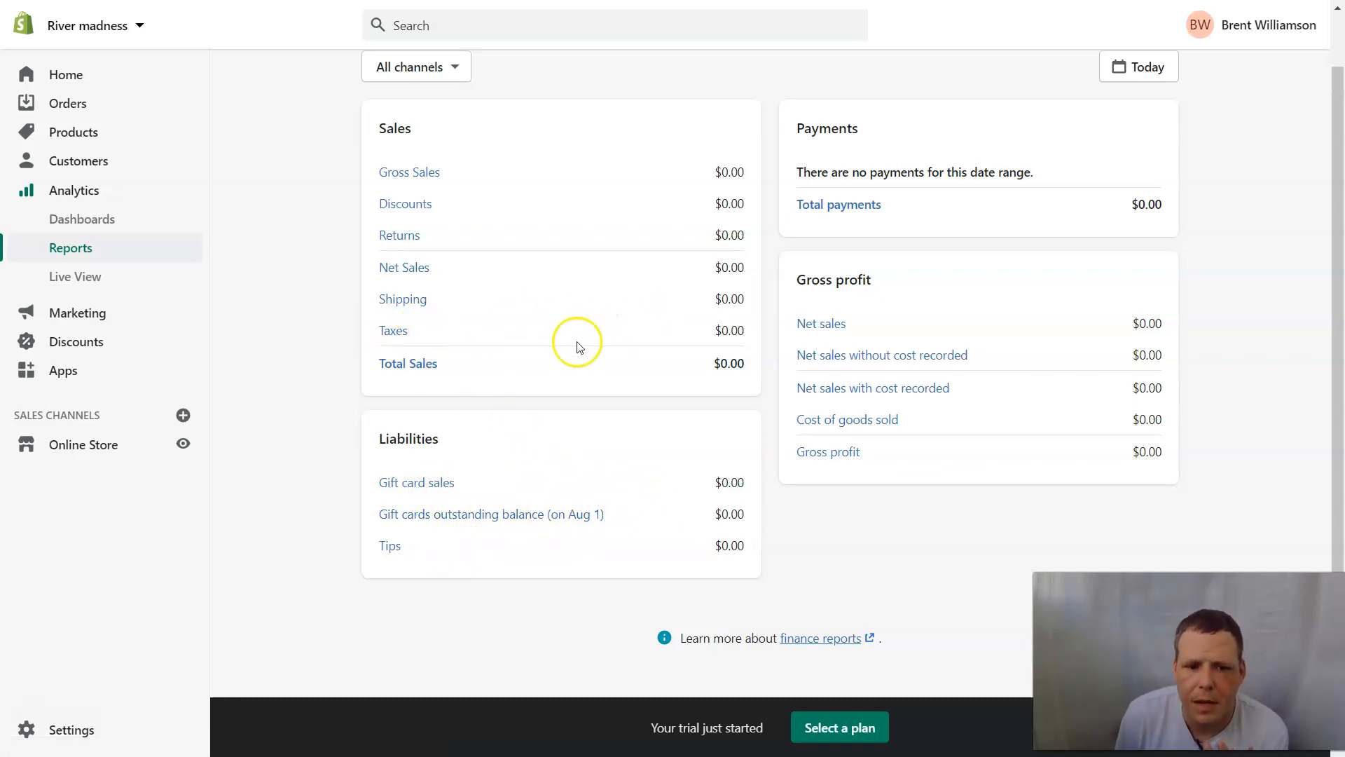
left_click(397, 331)
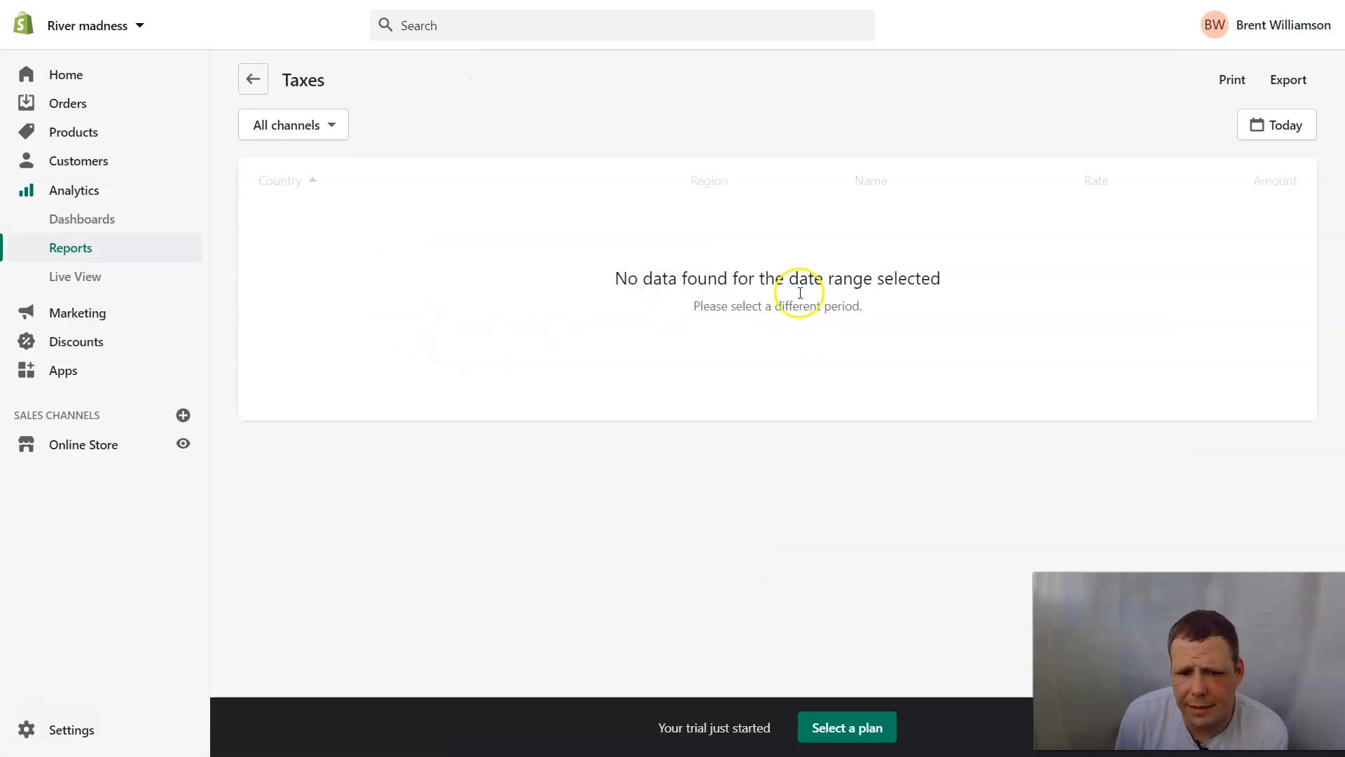
left_click(253, 79)
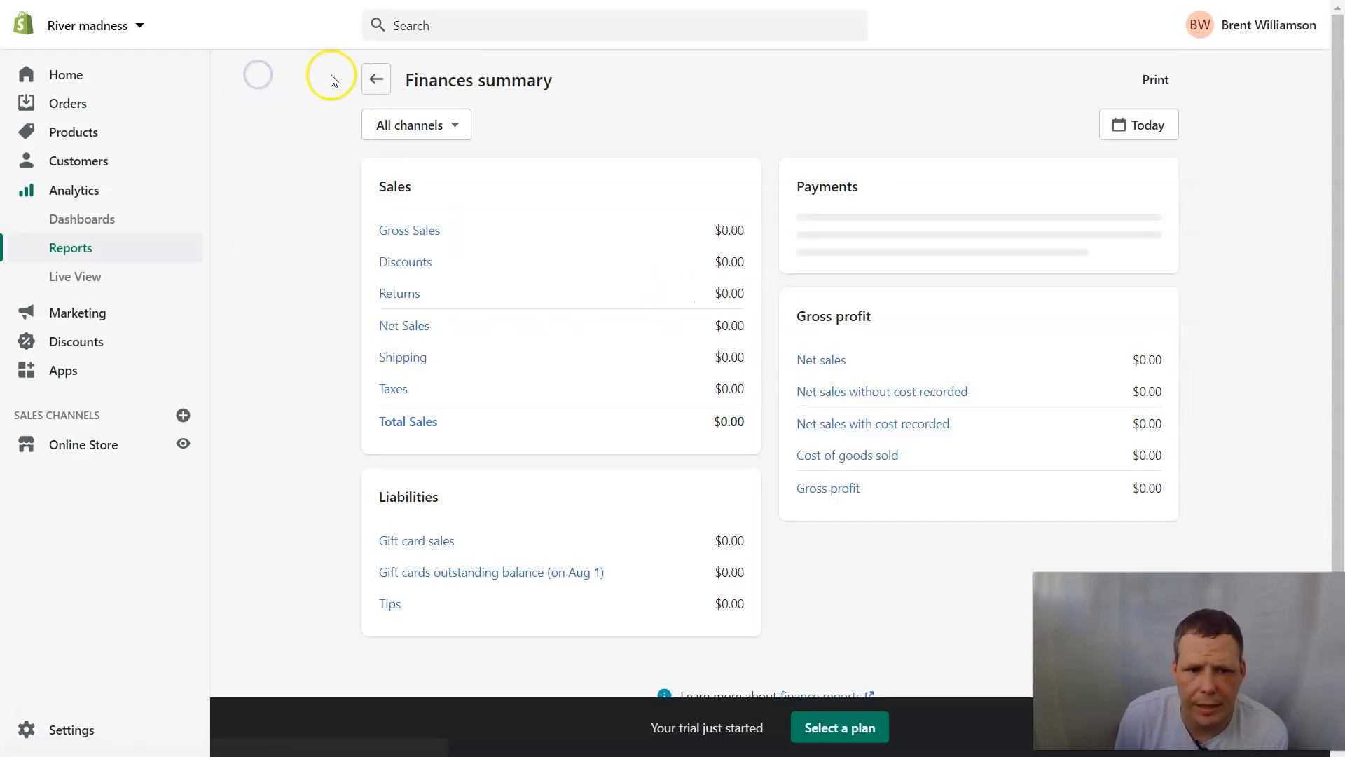
Return to the Reports list and open the Analytics Live View.
left_click(377, 79)
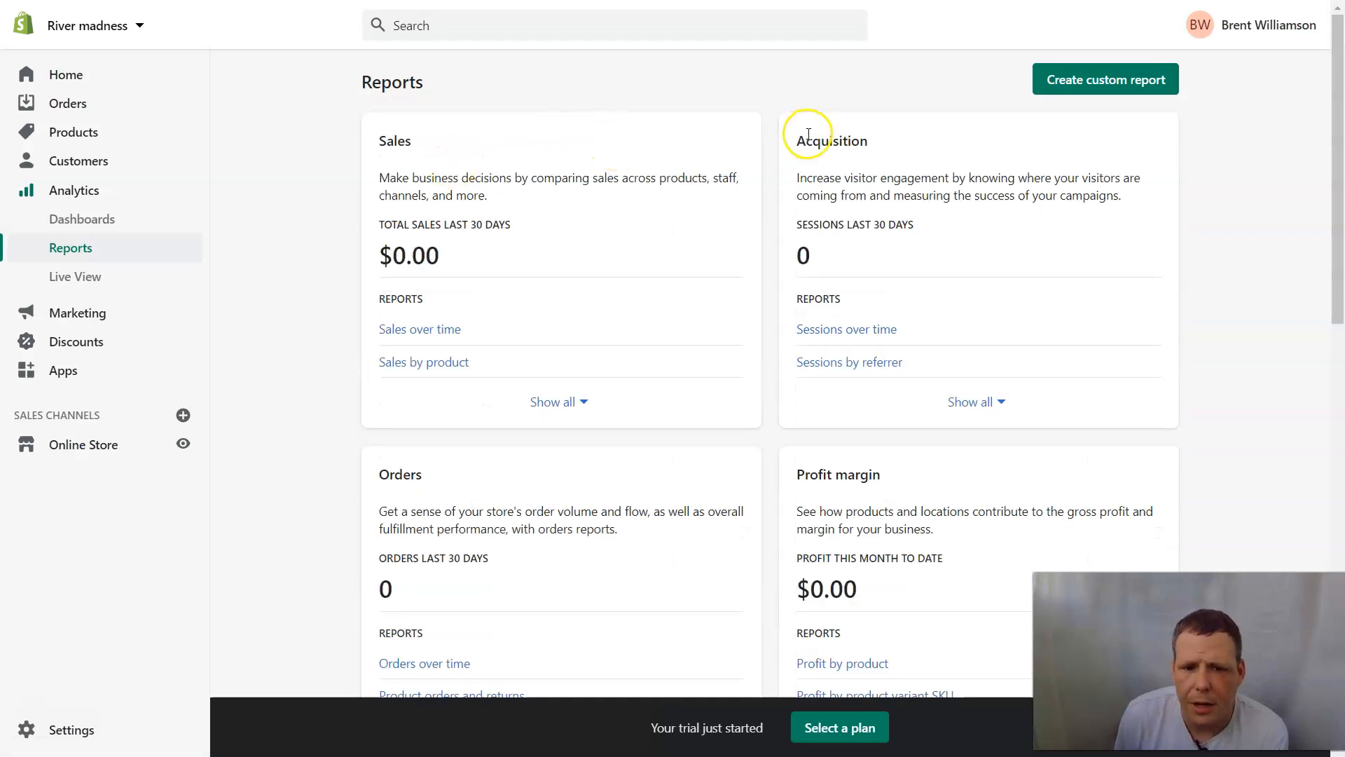
scroll(712, 193, "down", 1)
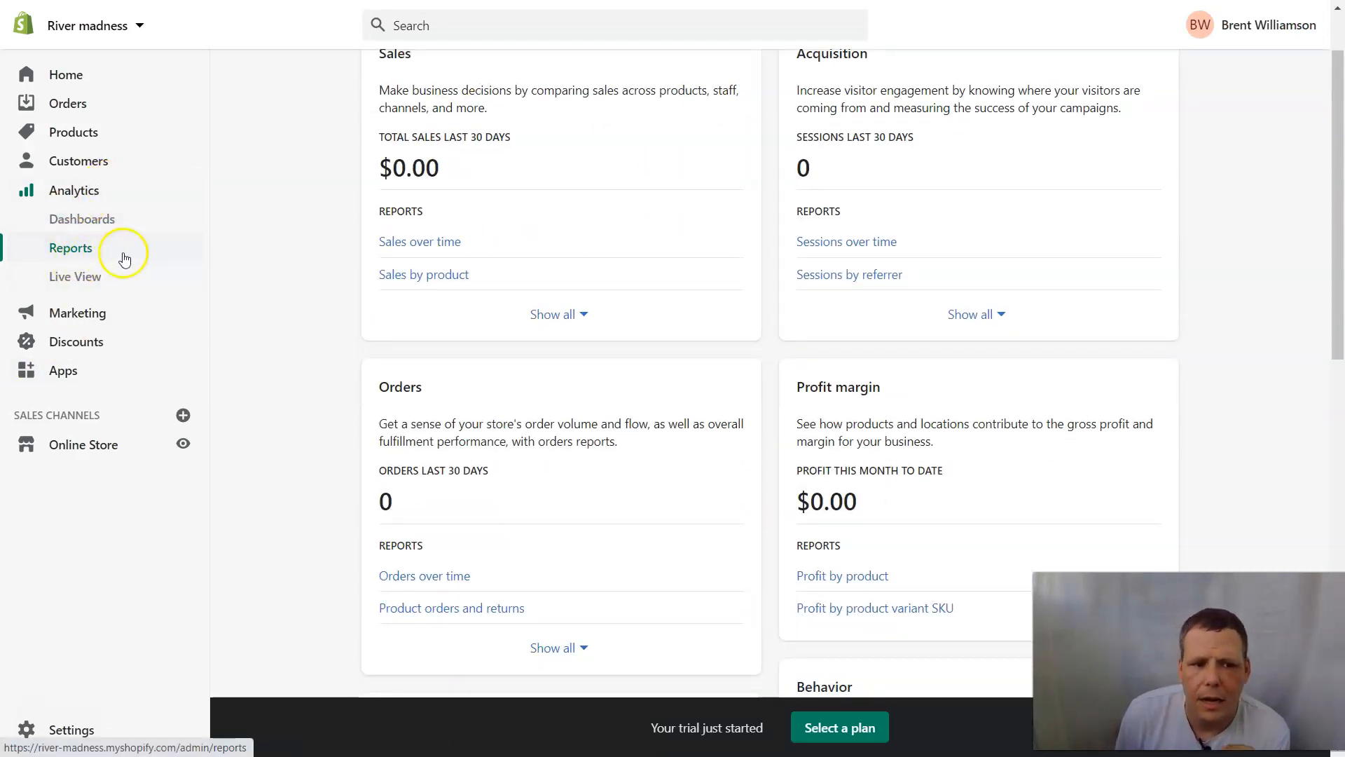
left_click(90, 276)
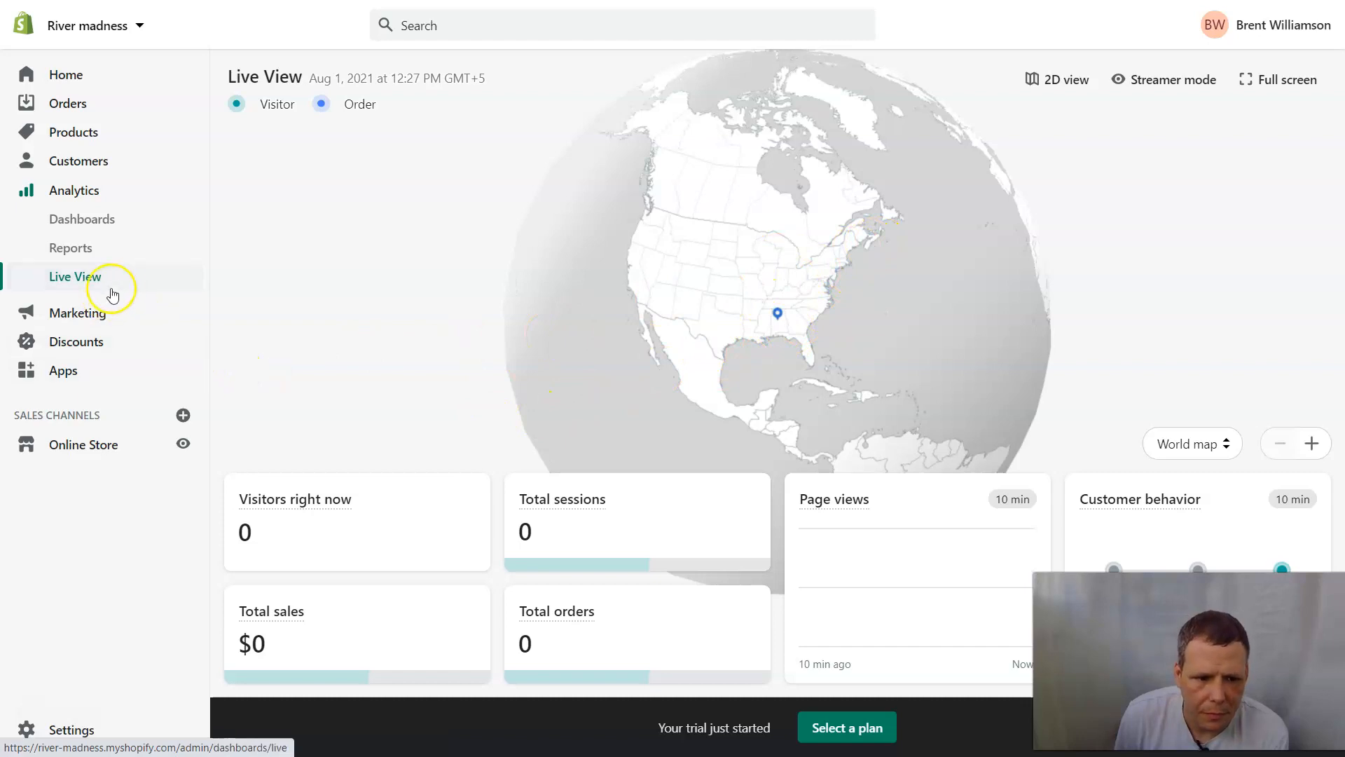
Add a new location named Alaska Ware house, keeping 'Fulfill online orders' checked.
left_click(95, 734)
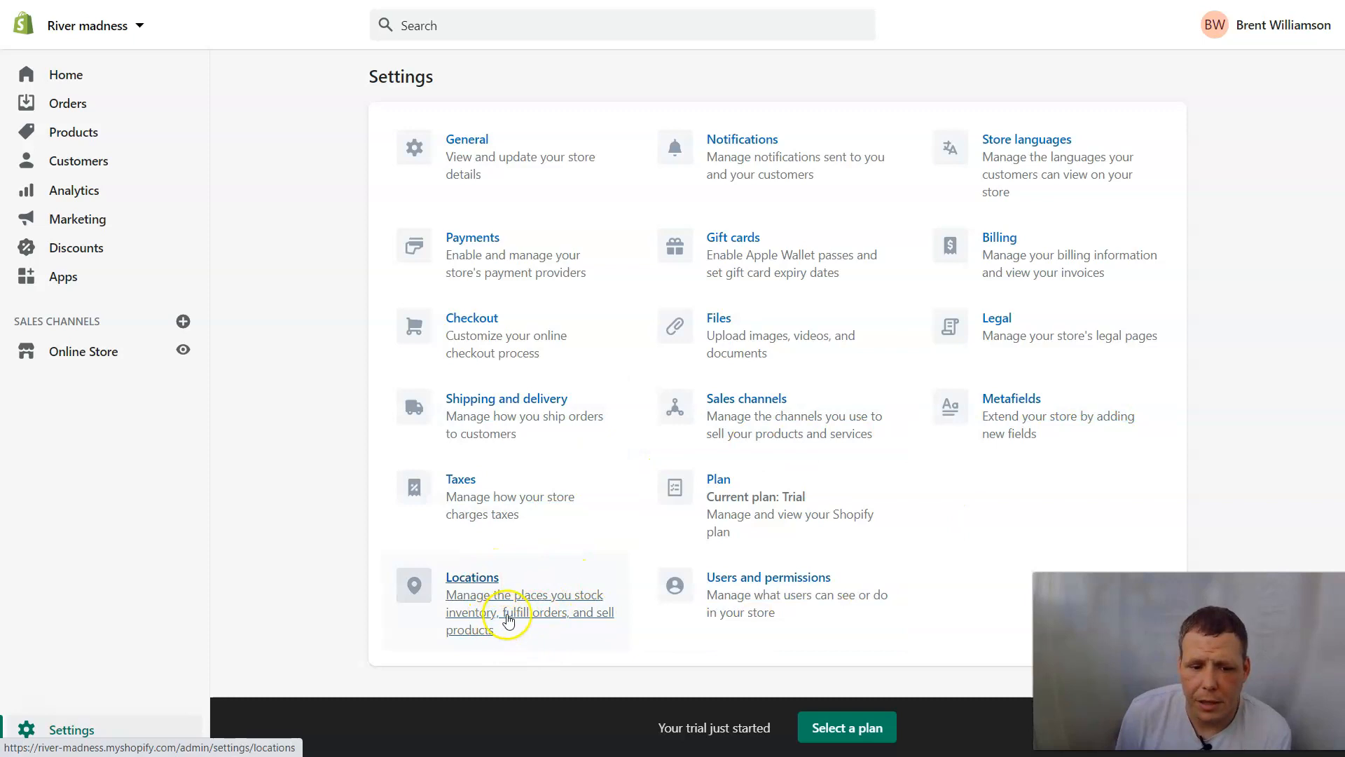
left_click(487, 604)
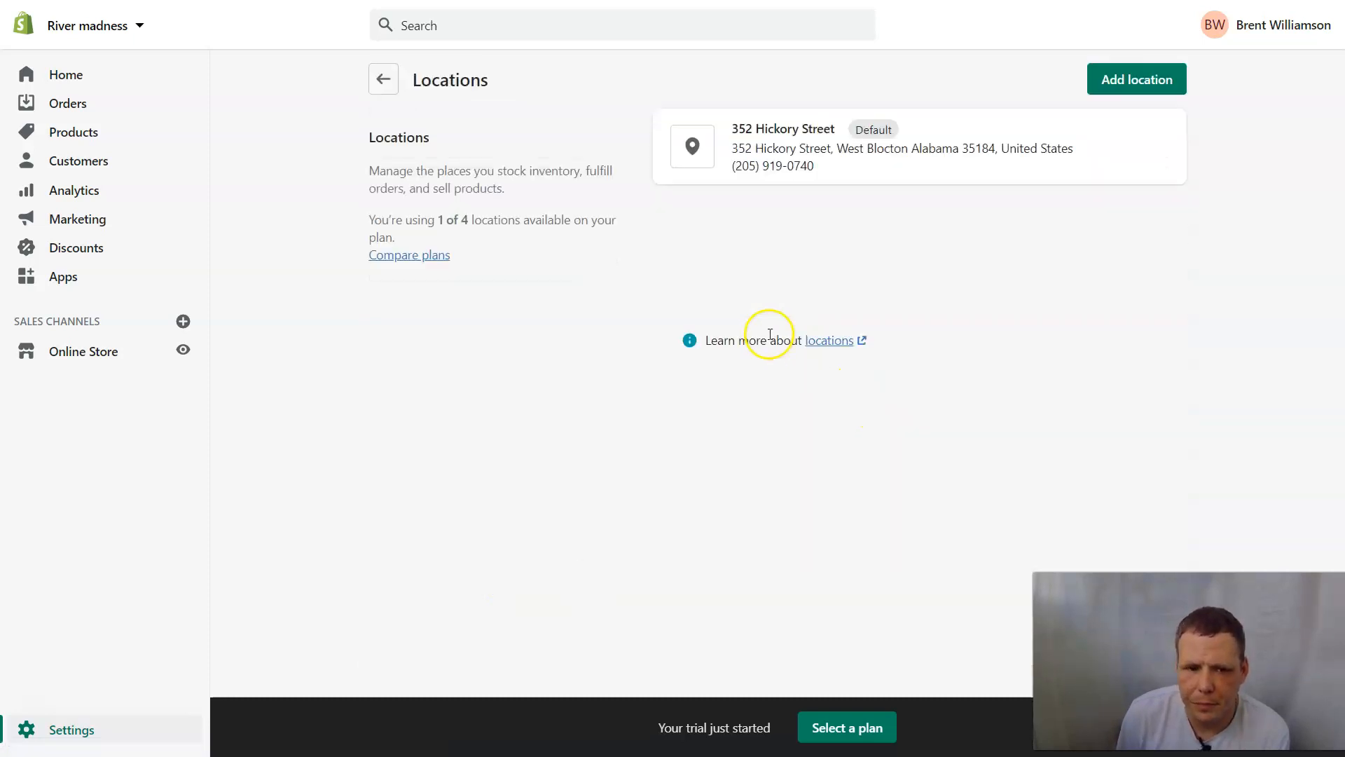
left_click(1143, 78)
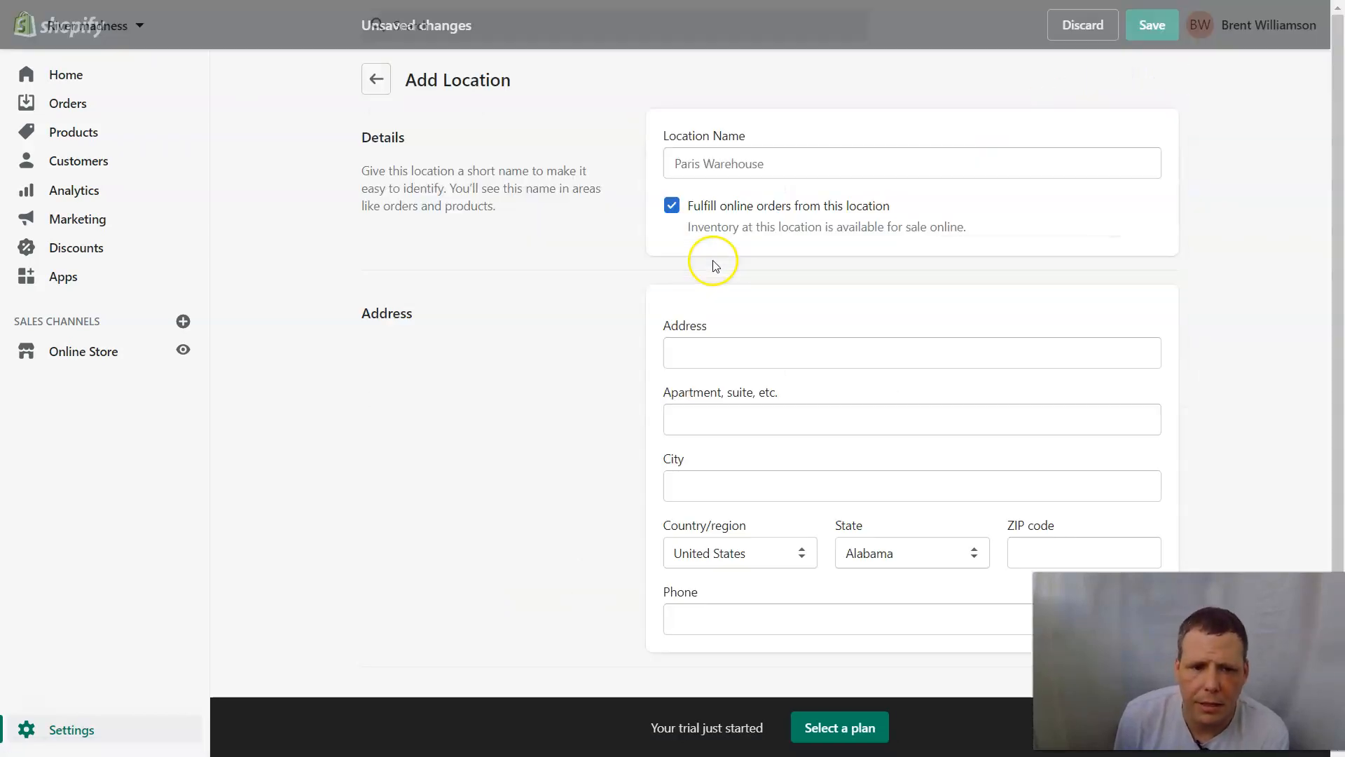
left_click(765, 163)
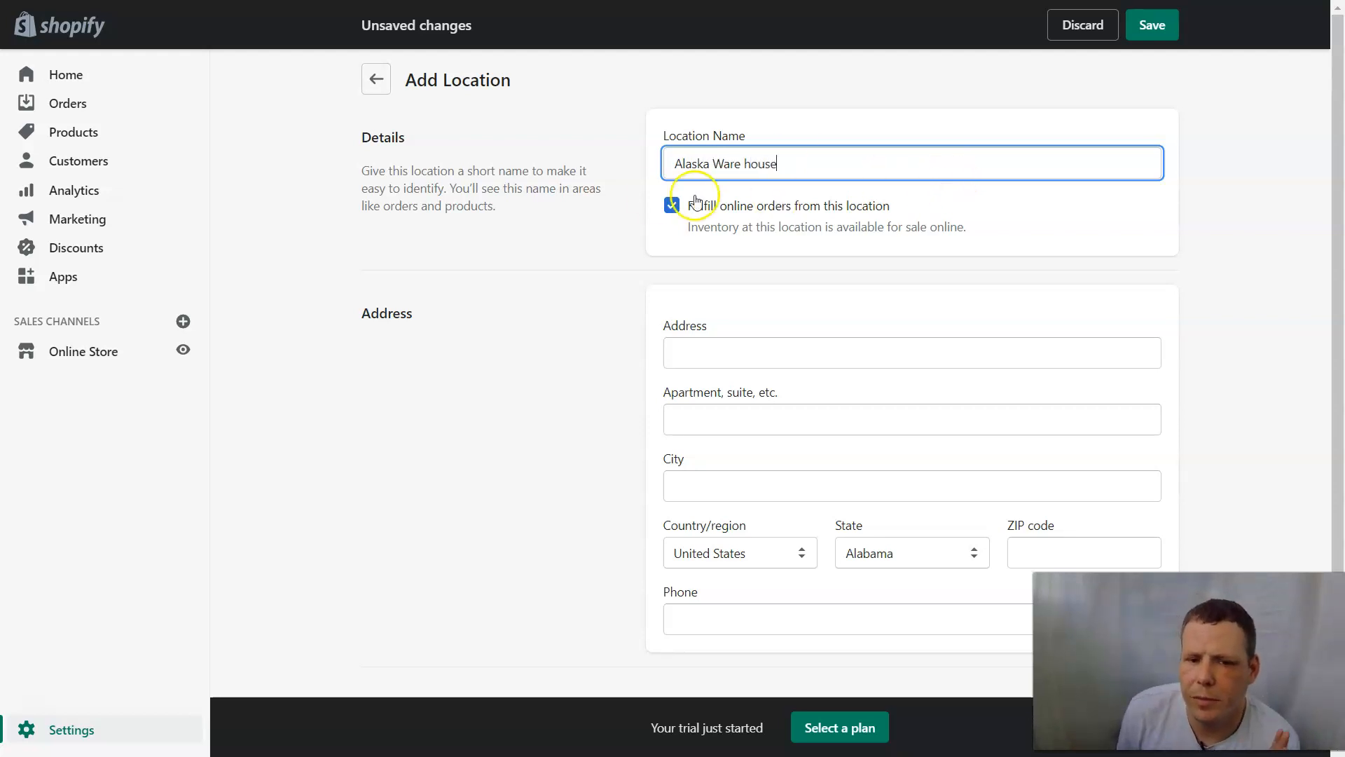
left_click(671, 205)
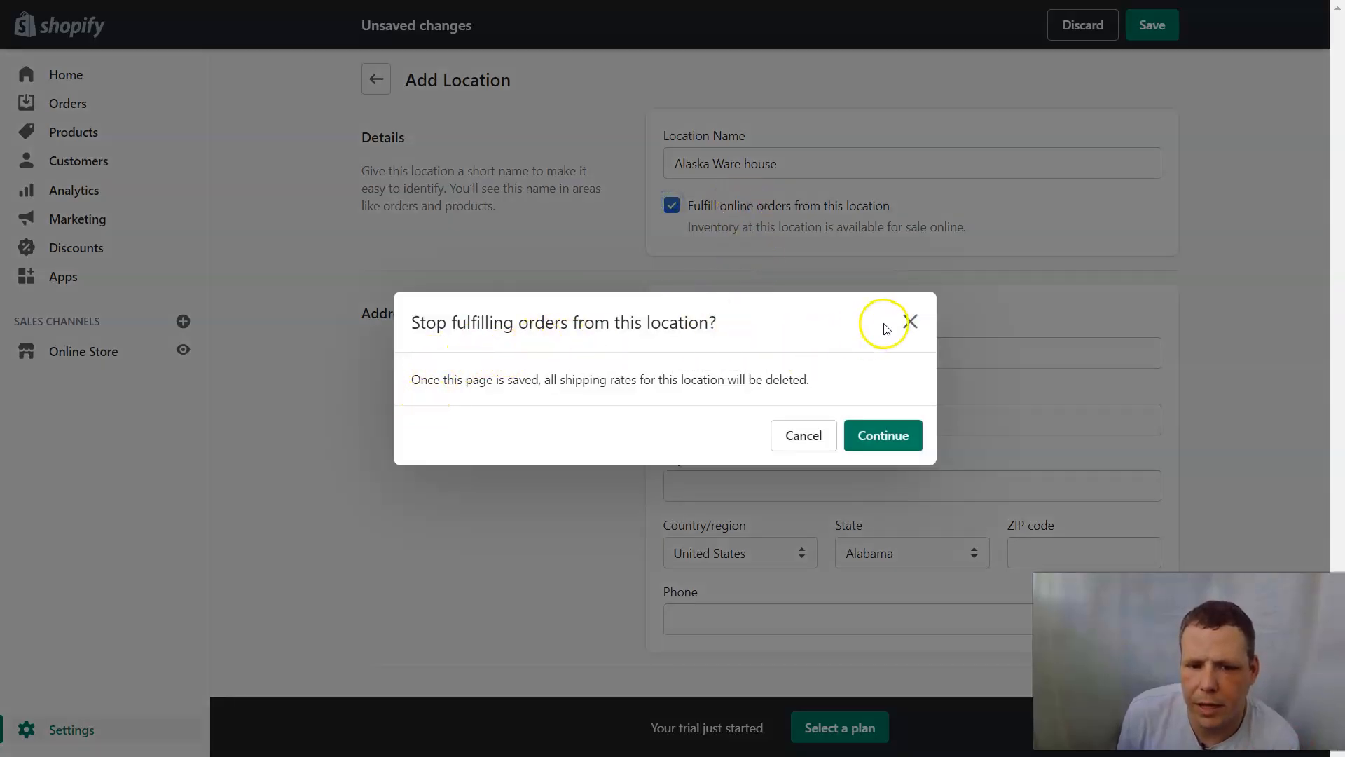
left_click(911, 321)
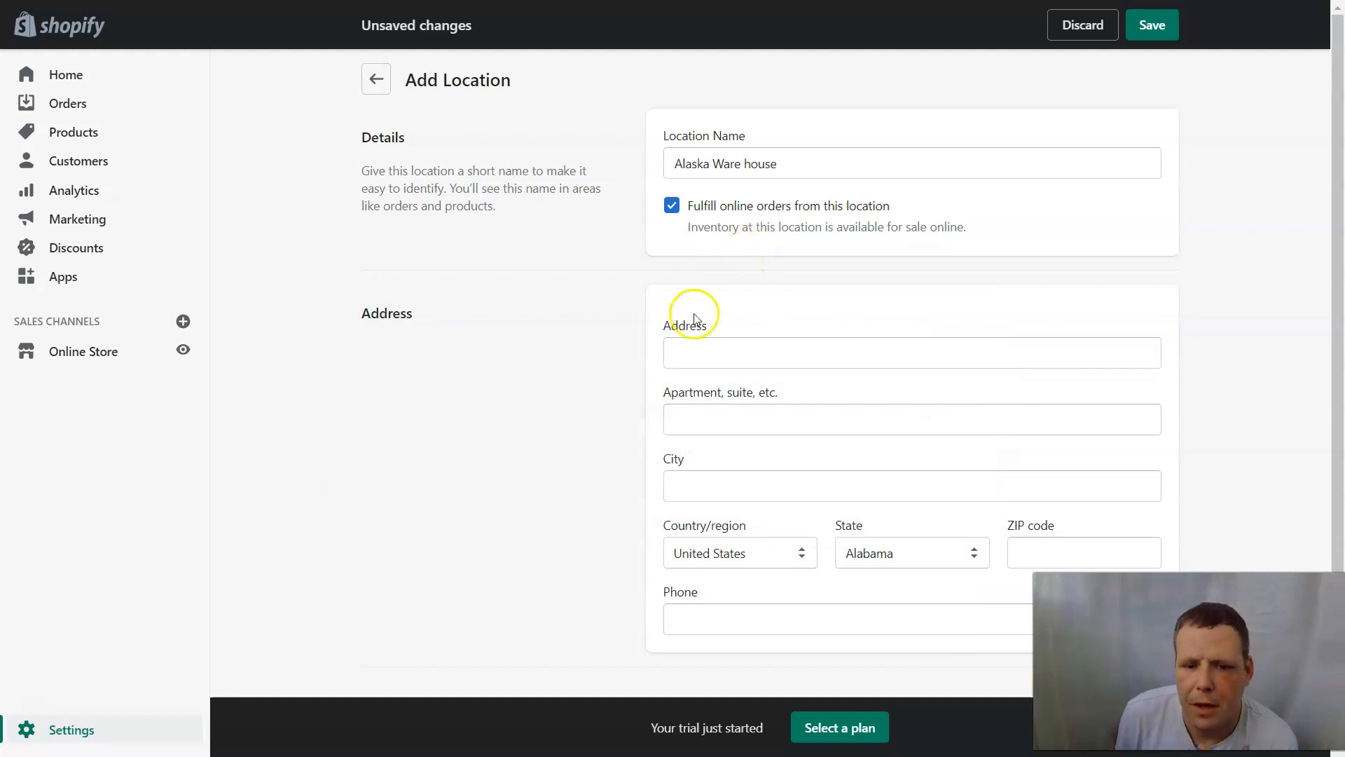
Autofill the location's address, set State to Alaska, and save the location.
left_click(686, 350)
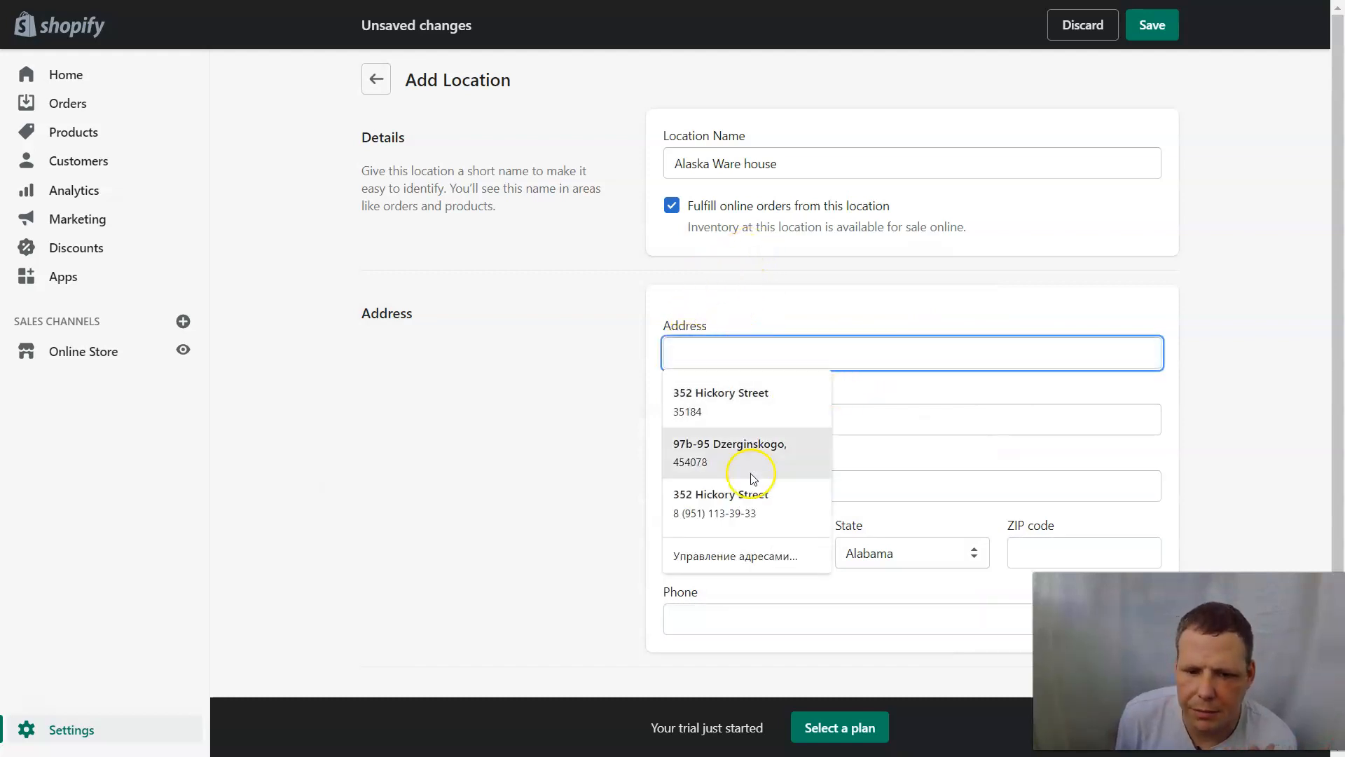
left_click(744, 494)
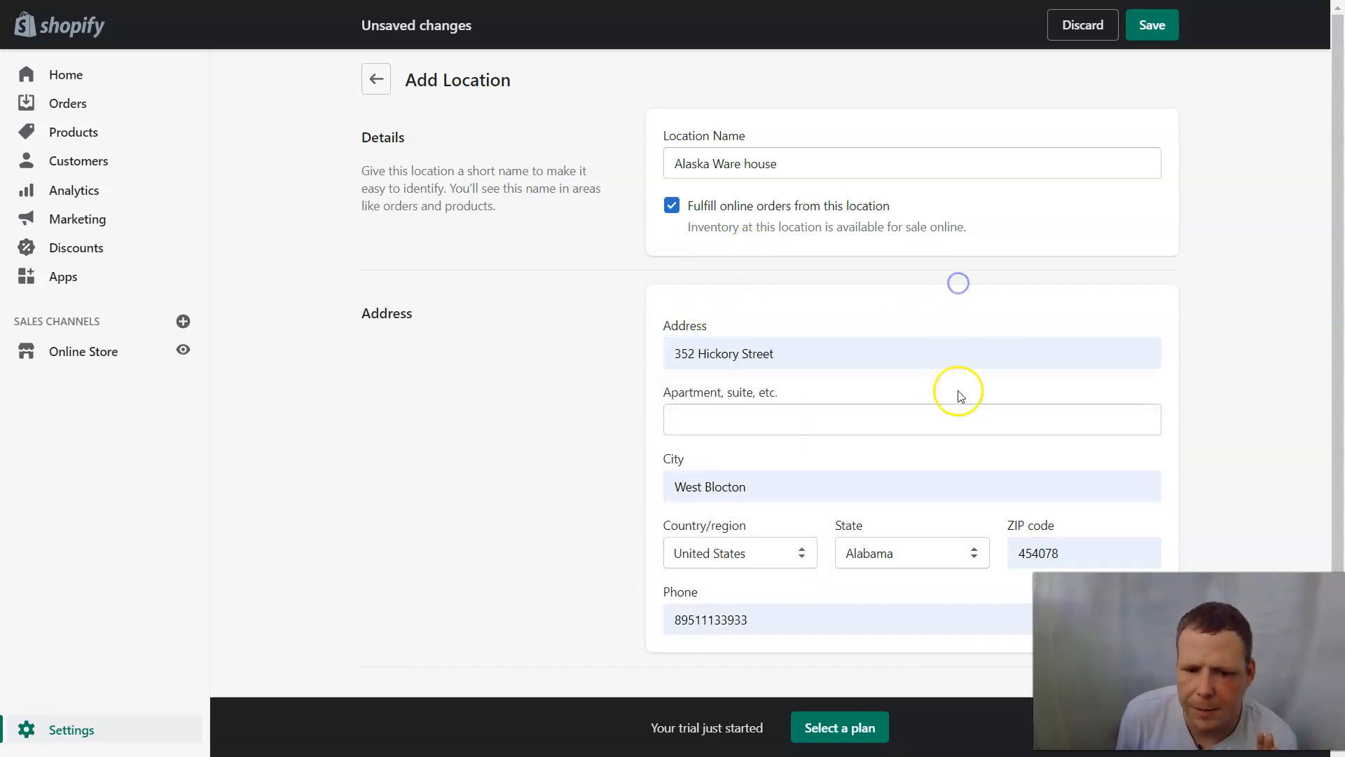
left_click(902, 555)
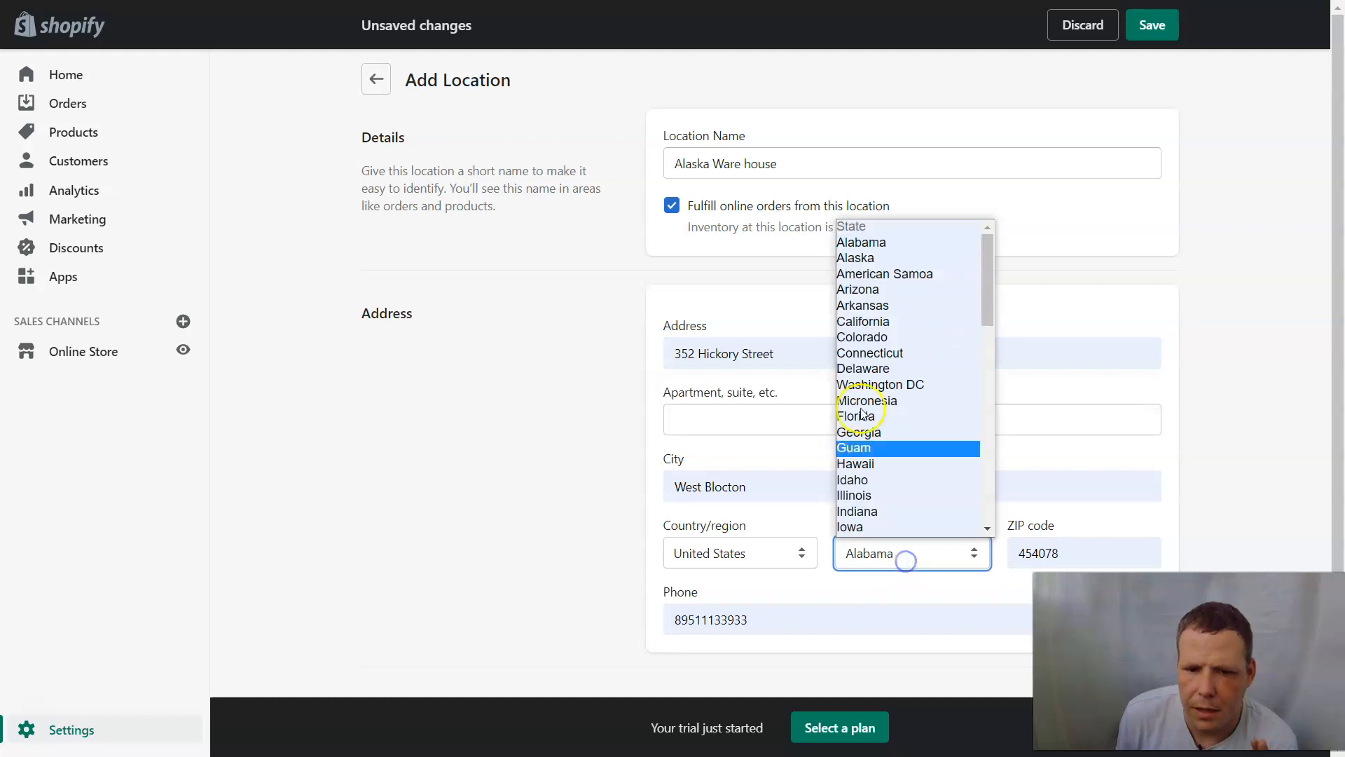
left_click(855, 258)
scroll(932, 283, "down", 1)
scroll(934, 288, "up", 1)
scroll(934, 288, "down", 1)
scroll(934, 288, "up", 1)
left_click(1152, 25)
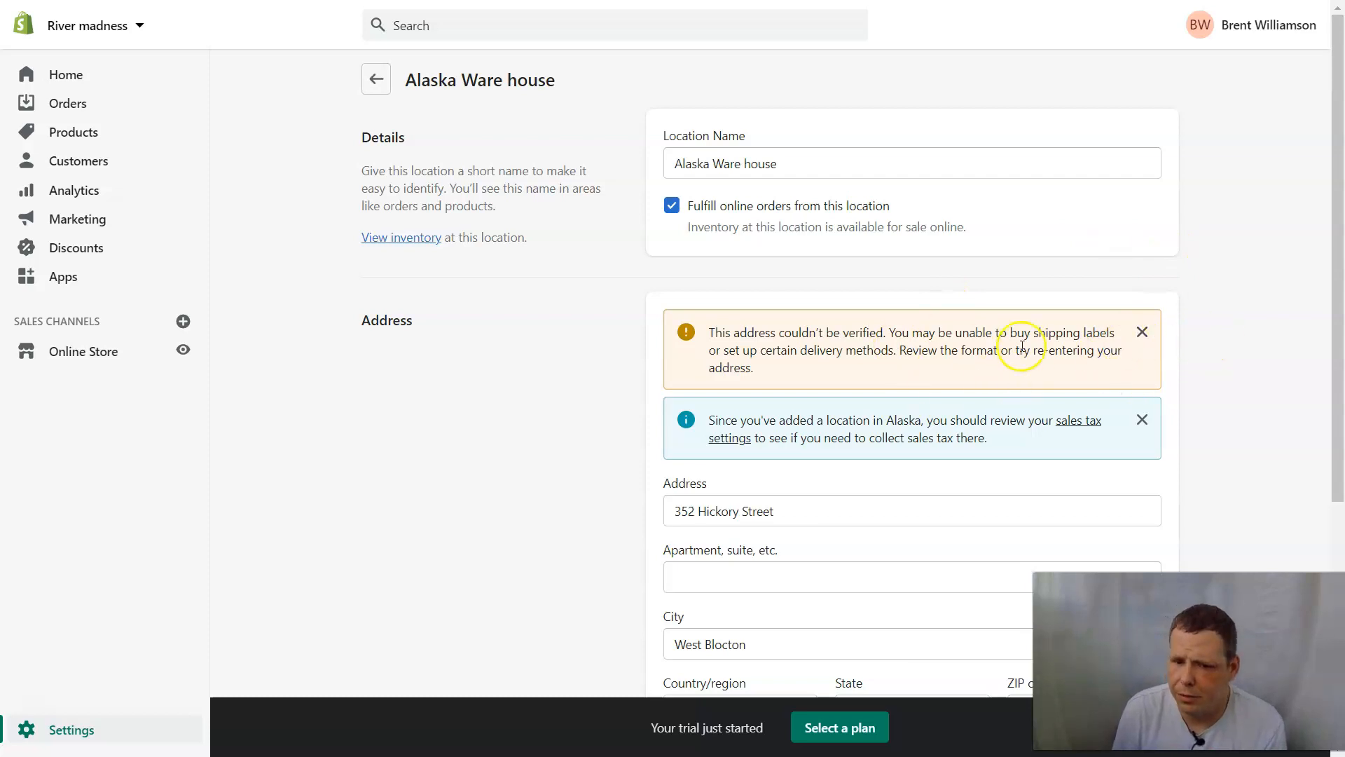
Dismiss the address warning, then deactivate the Alaska Ware house location and confirm.
left_click(1142, 332)
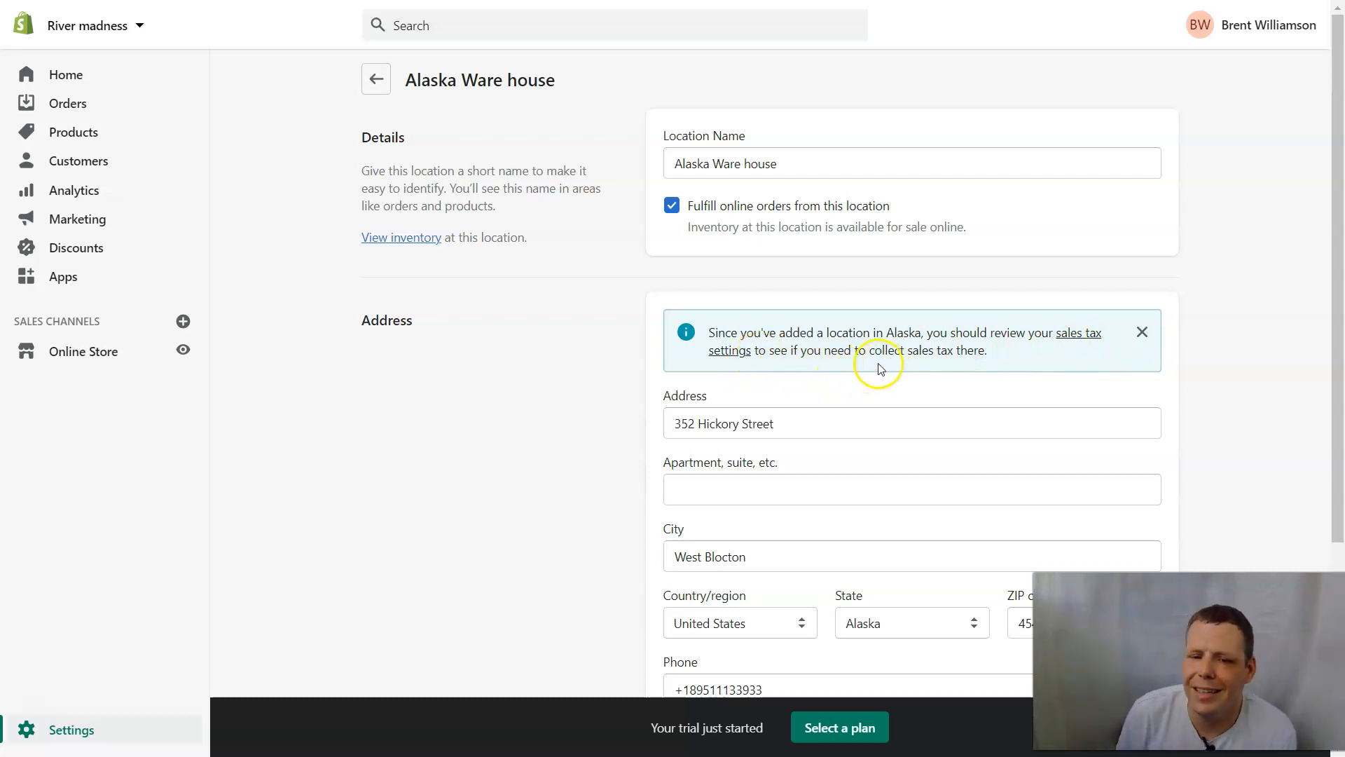
scroll(924, 358, "down", 4)
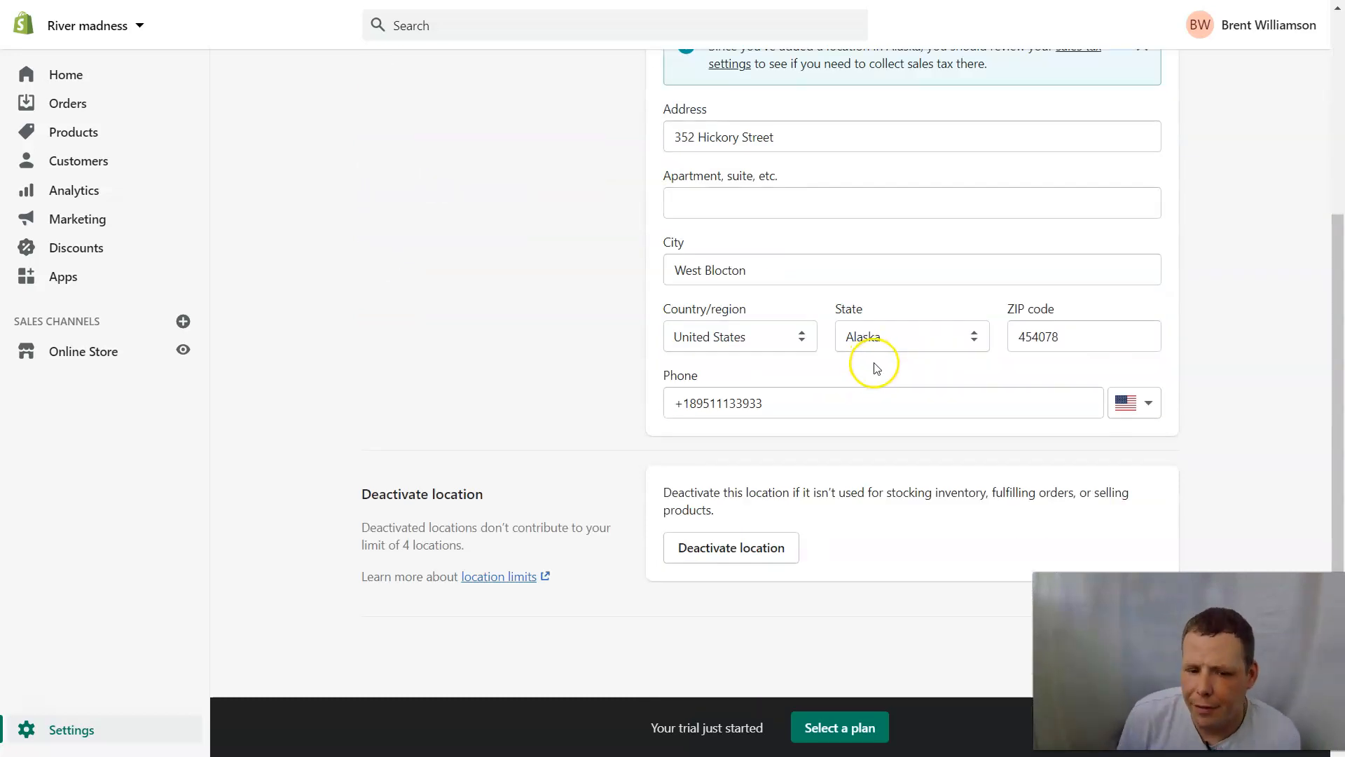
scroll(943, 180, "up", 4)
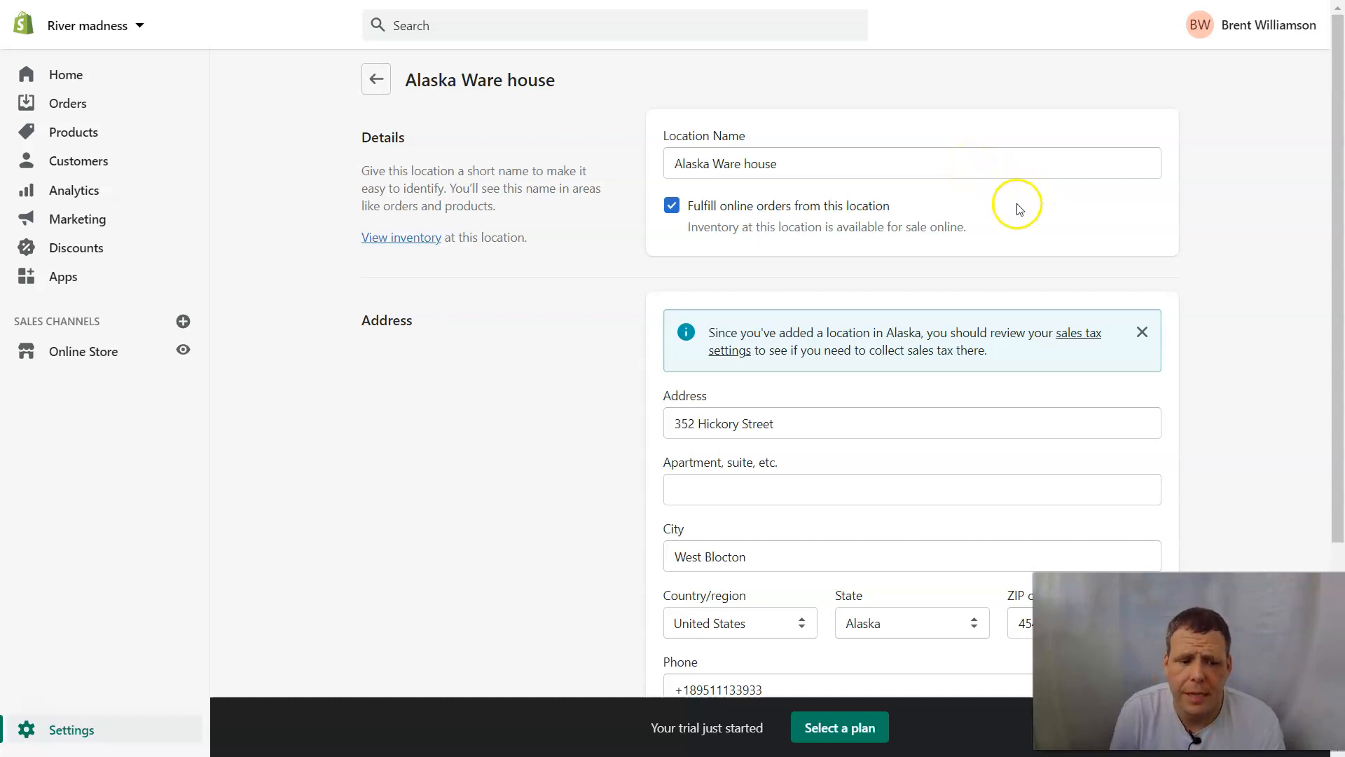
scroll(1076, 476, "down", 4)
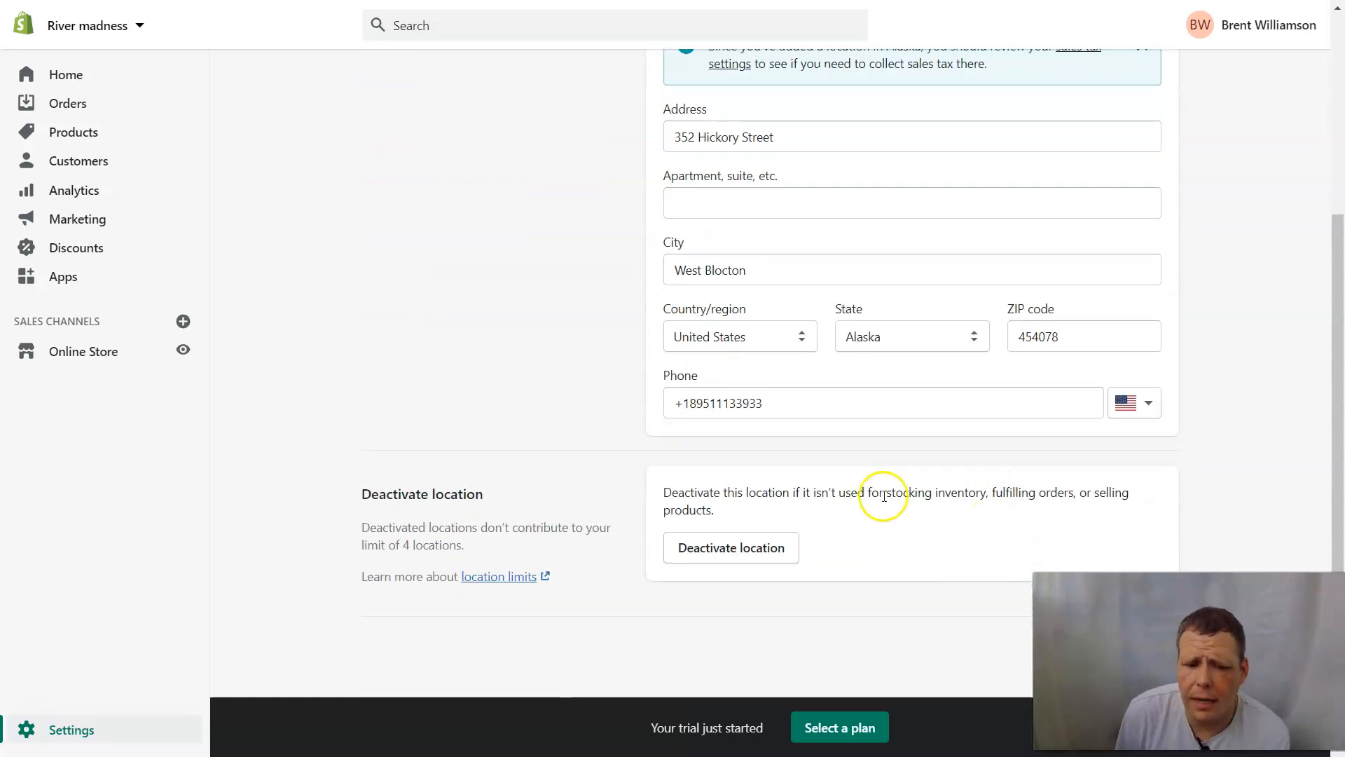
scroll(1001, 462, "up", 1)
scroll(995, 454, "up", 4)
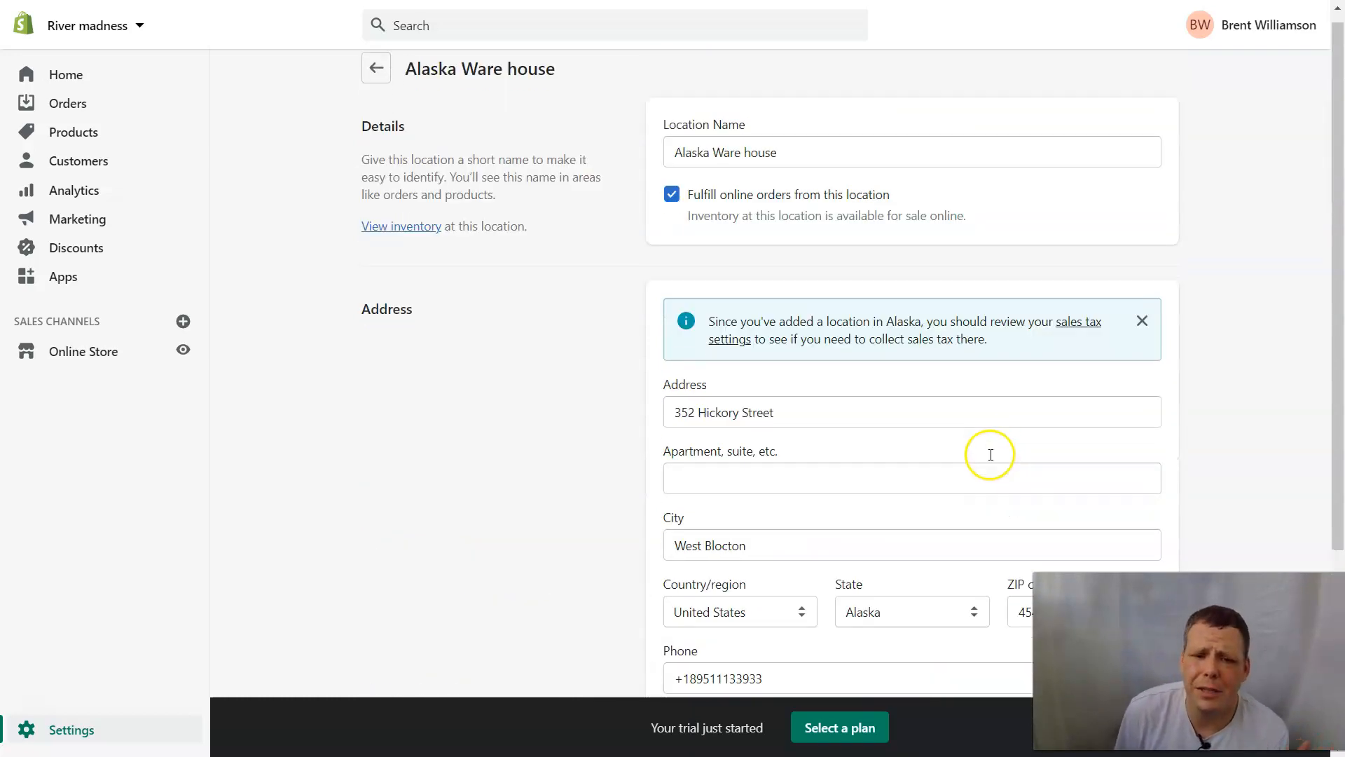
scroll(985, 452, "down", 4)
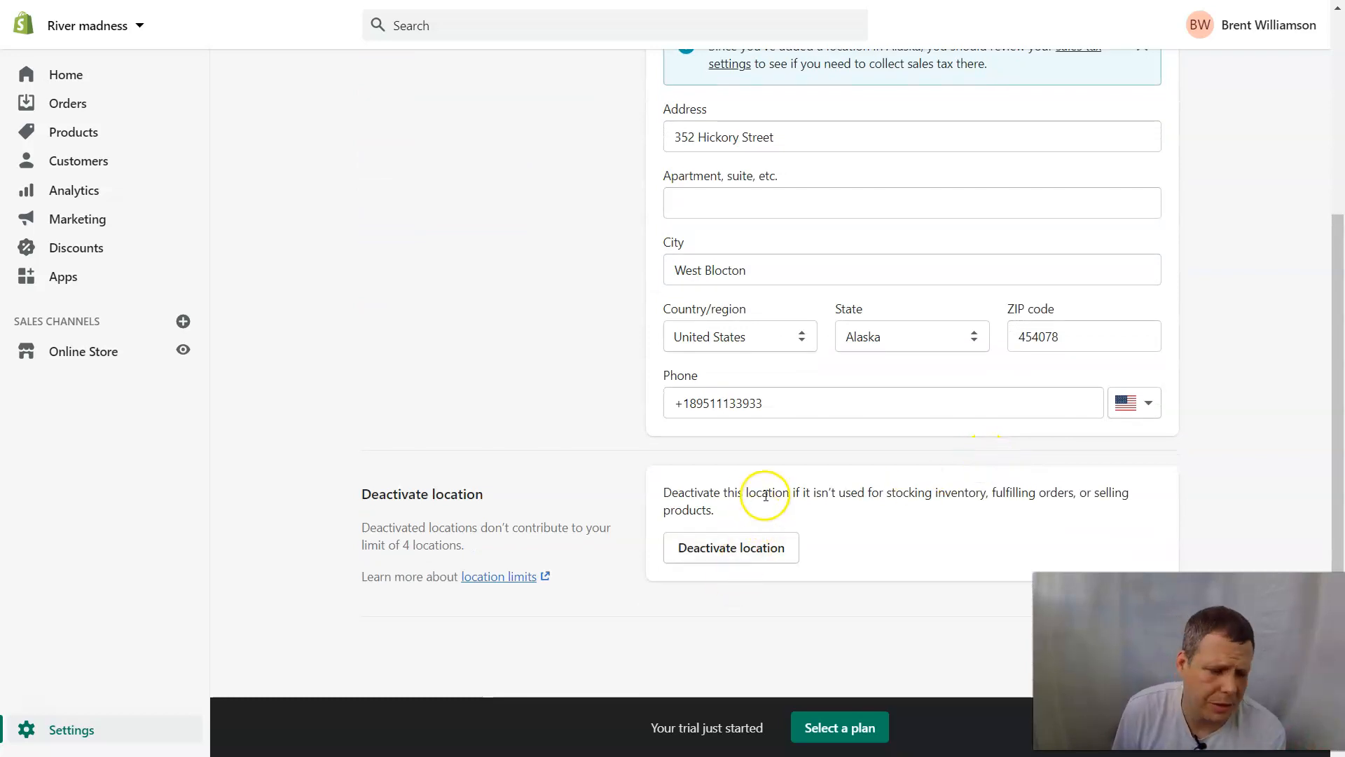
left_click(729, 555)
left_click(858, 446)
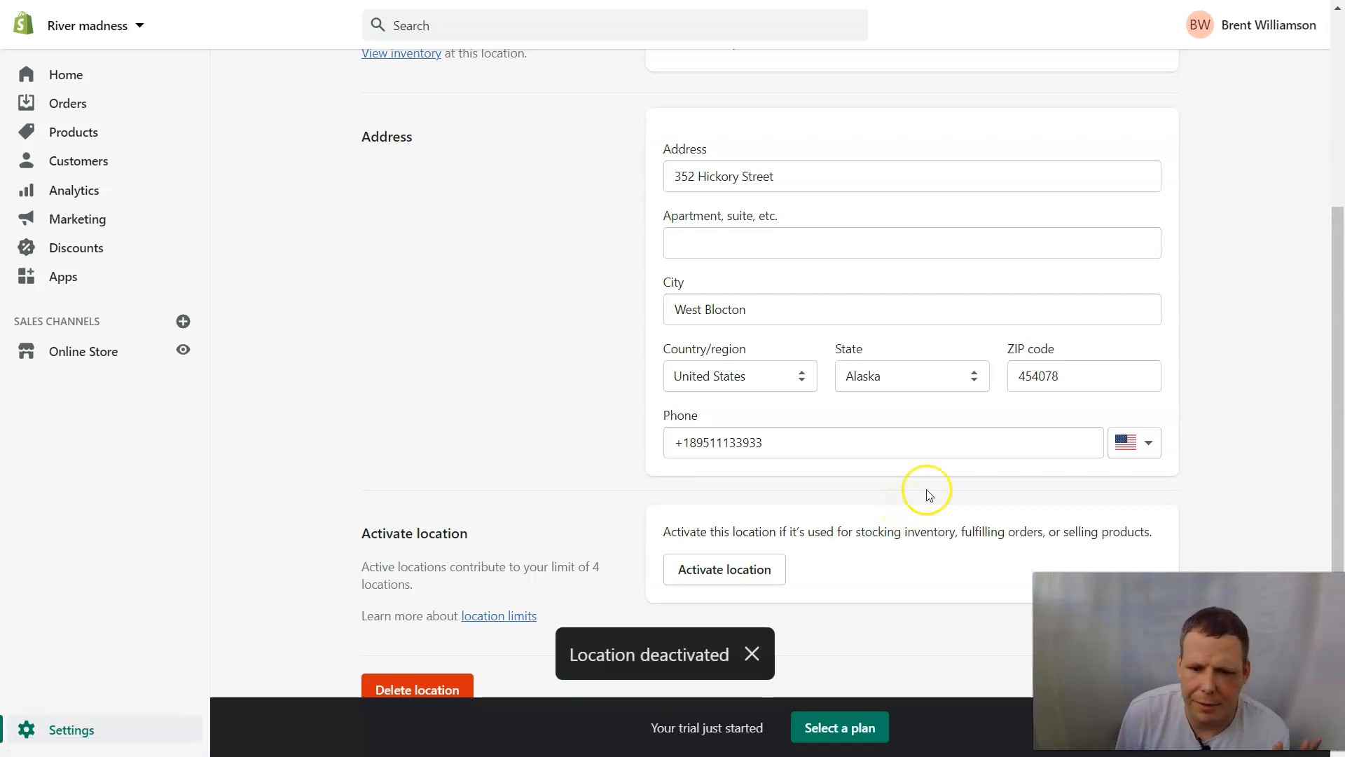
scroll(922, 378, "down", 1)
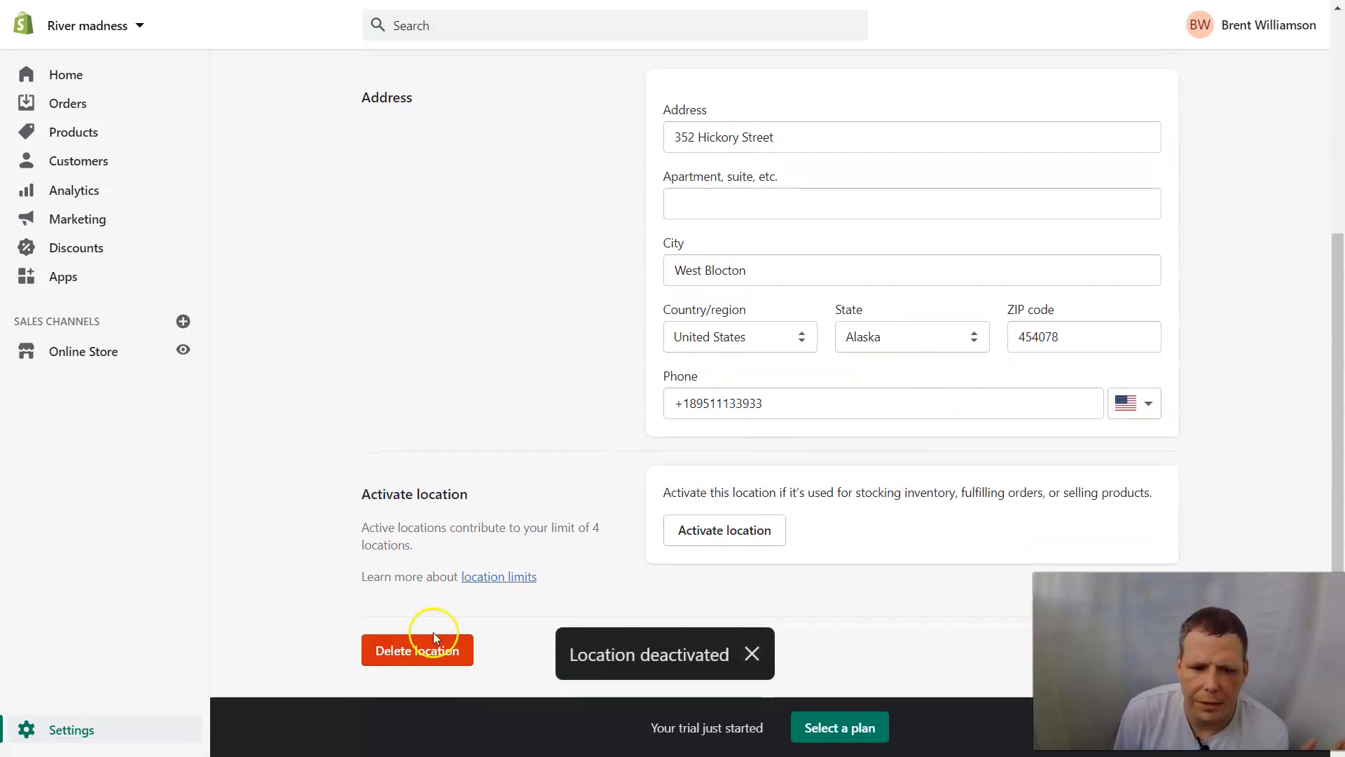
Delete the Alaska Ware house location and confirm the deletion.
left_click(427, 649)
left_click(887, 441)
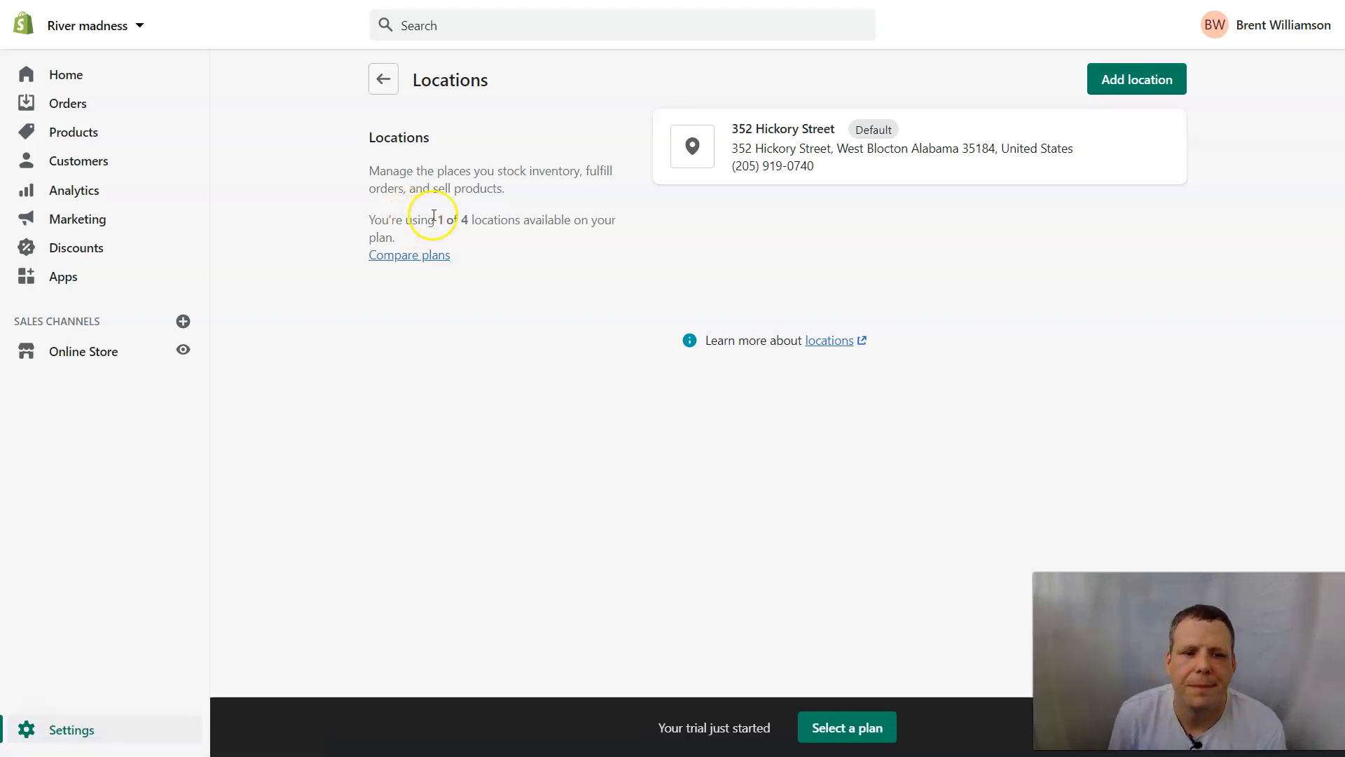
Use the back arrow beside Locations to reach the Settings overview.
left_click(380, 79)
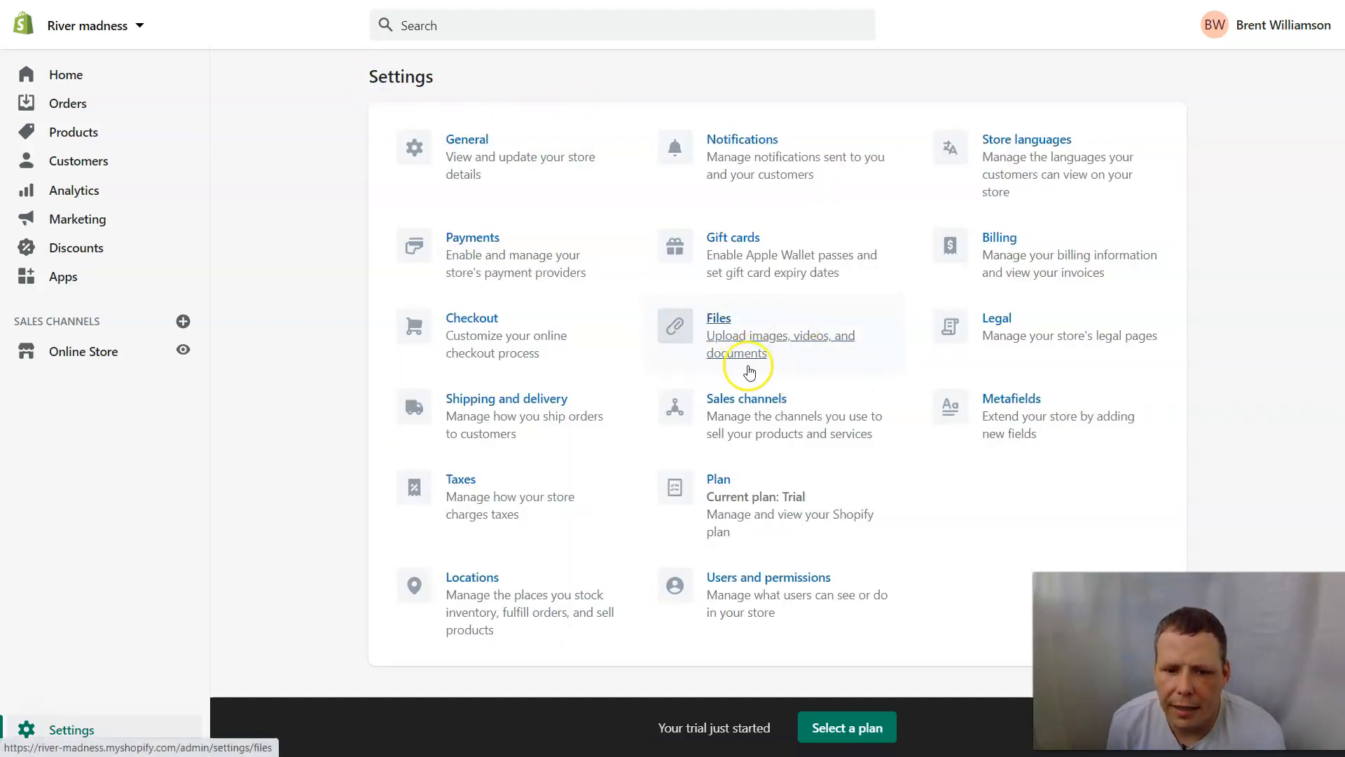
left_click(781, 354)
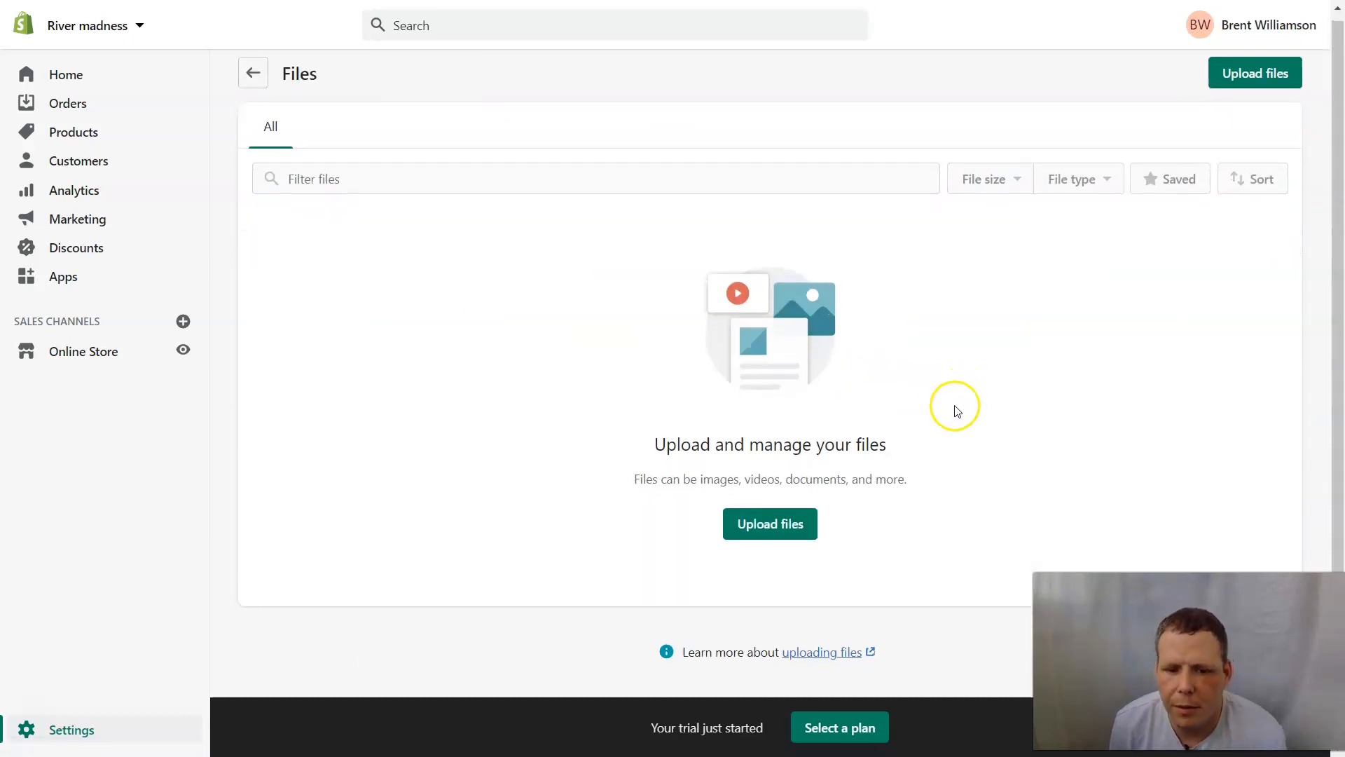
left_click(750, 531)
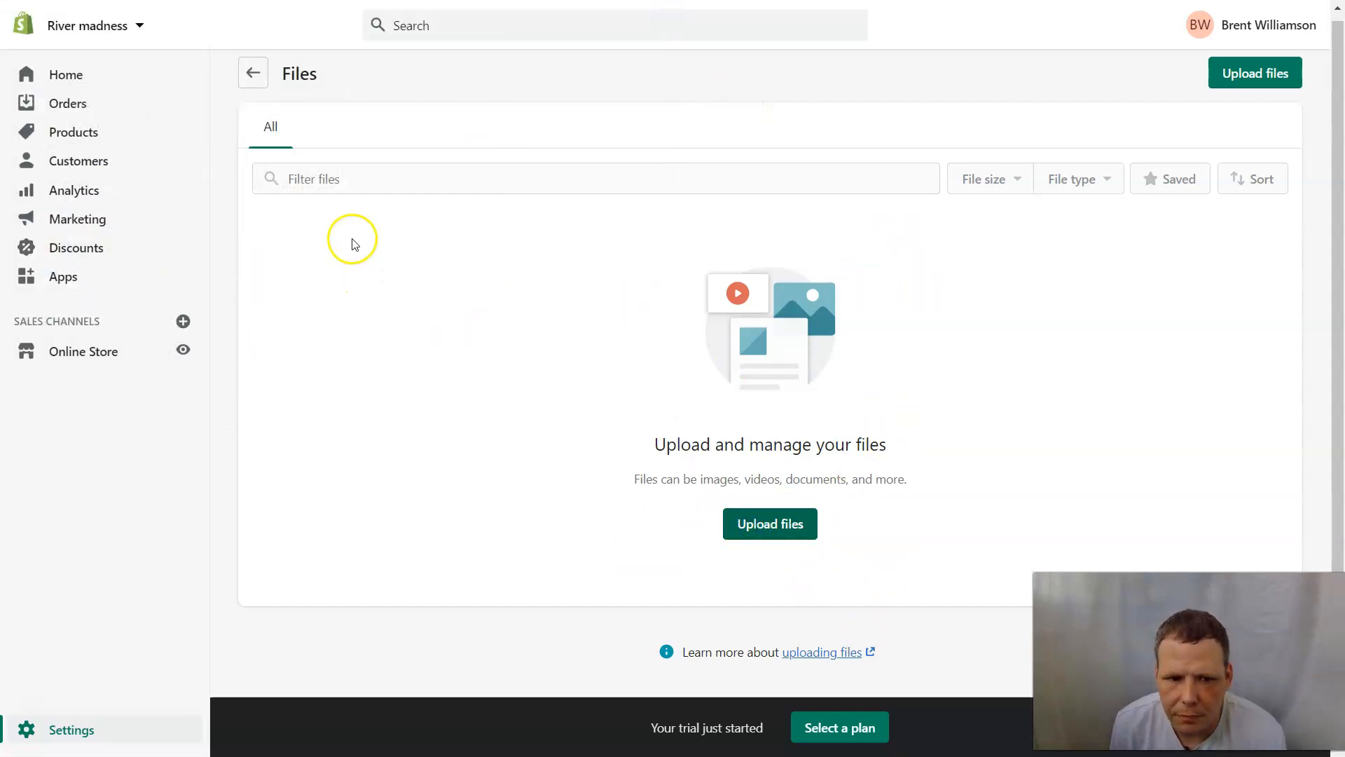
left_click(248, 82)
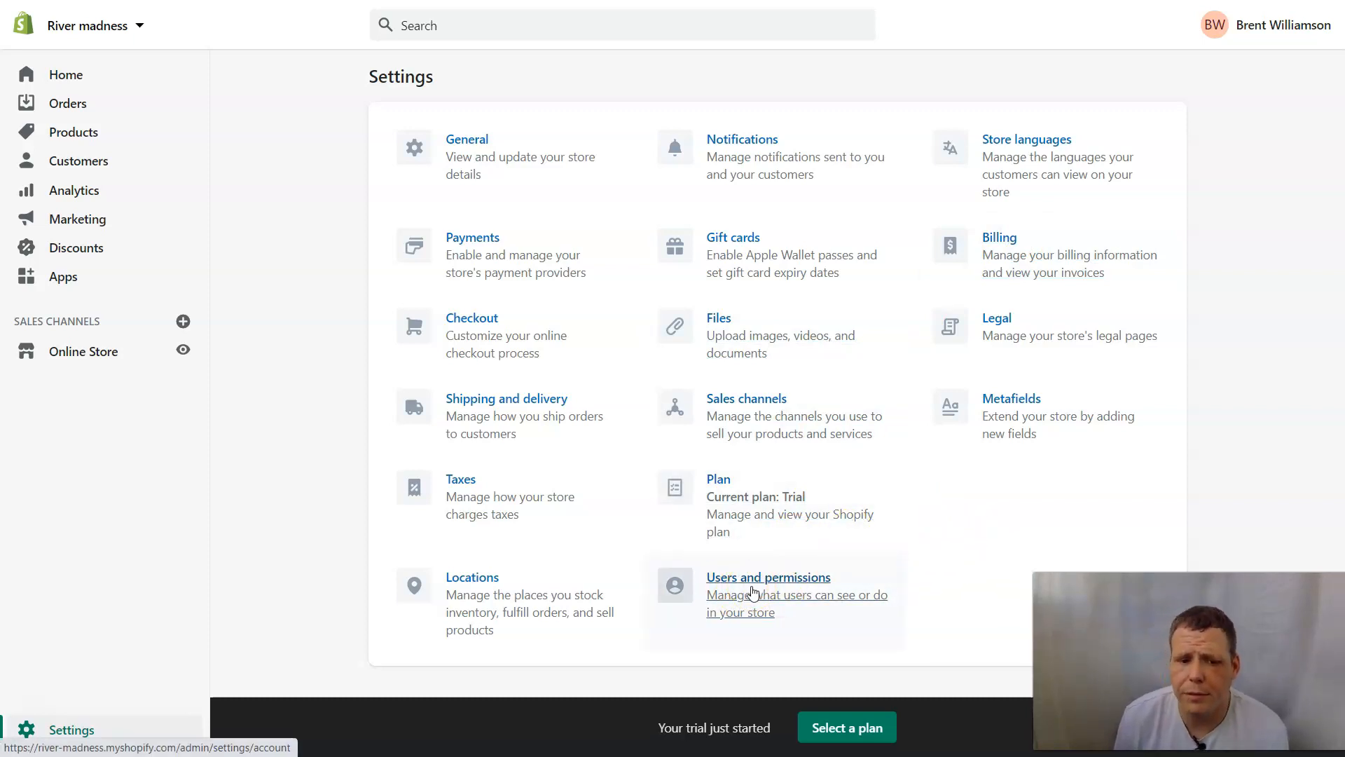
Open Shipping and delivery, review its sections, then manage the General profile's shipping rates.
left_click(510, 407)
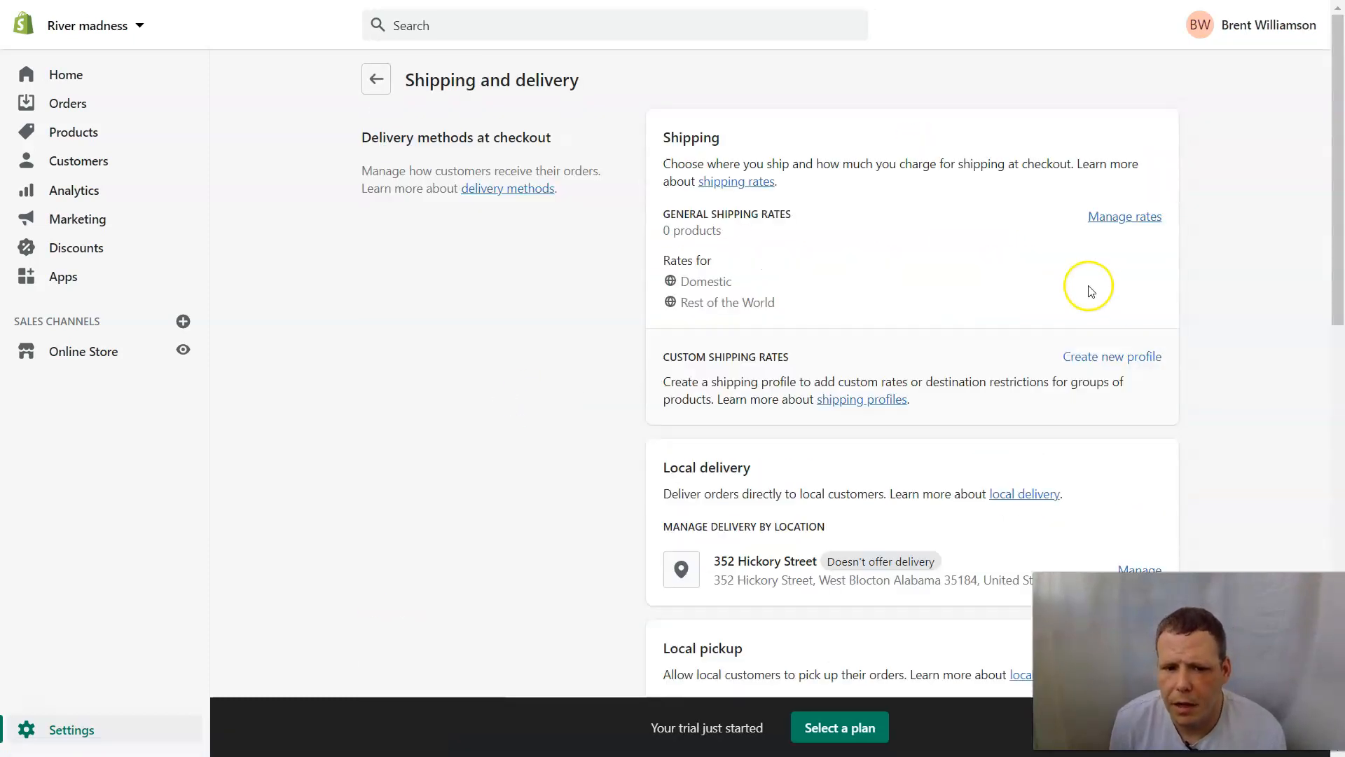
scroll(948, 306, "down", 2)
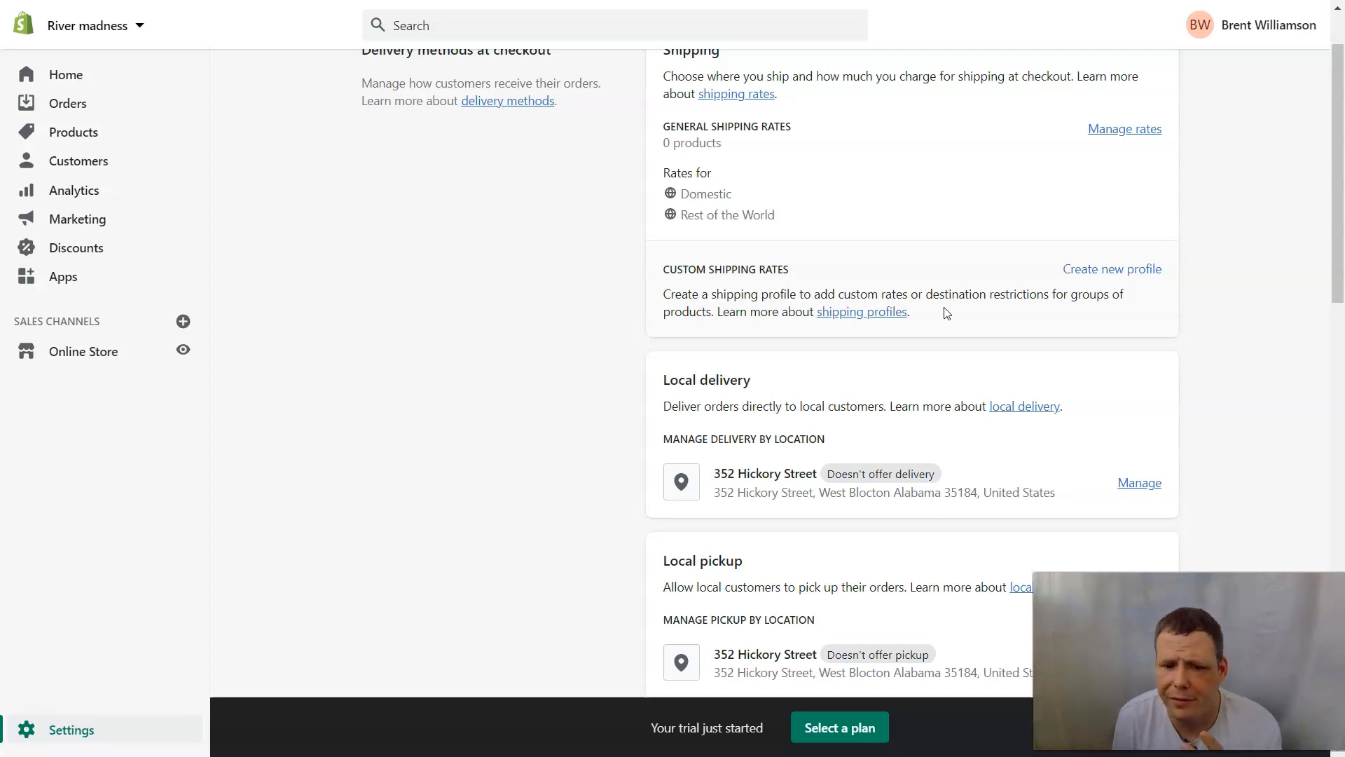
scroll(1066, 246, "up", 2)
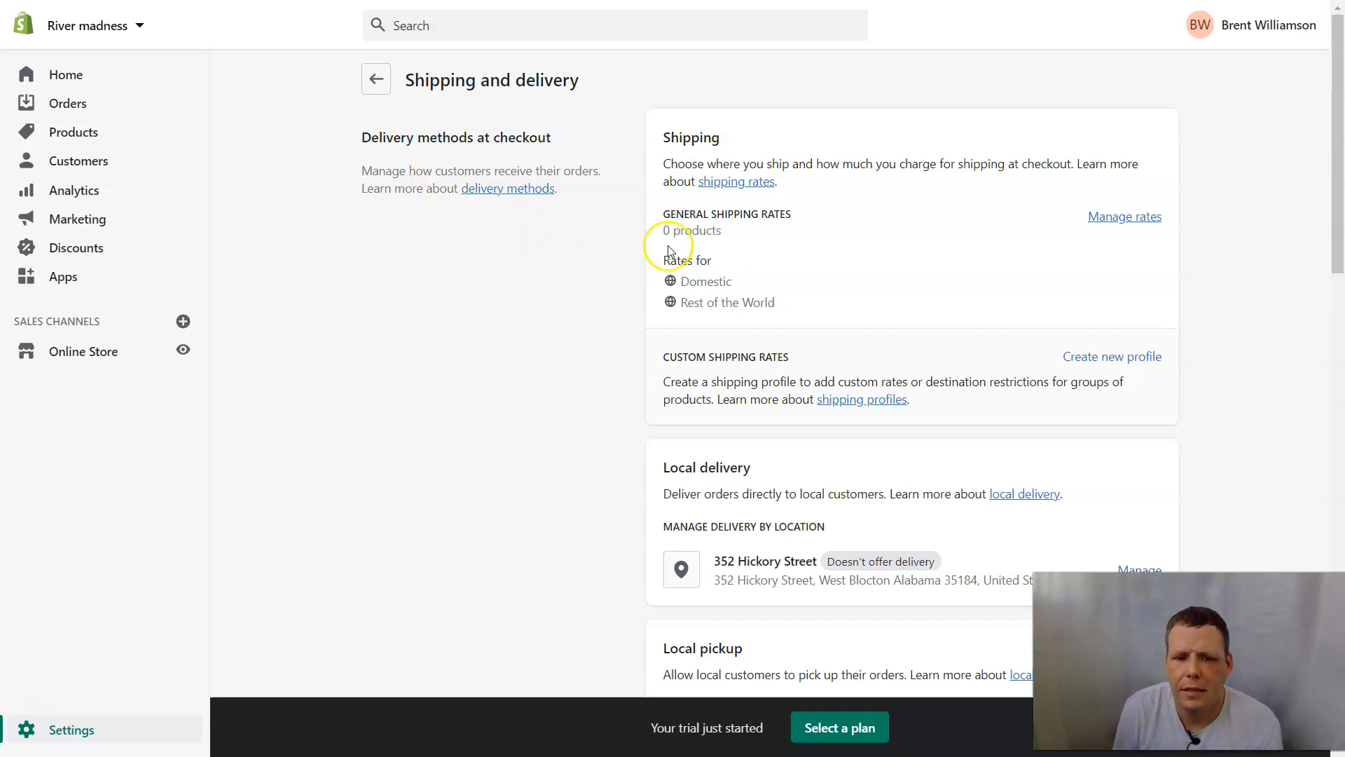
left_click(1133, 217)
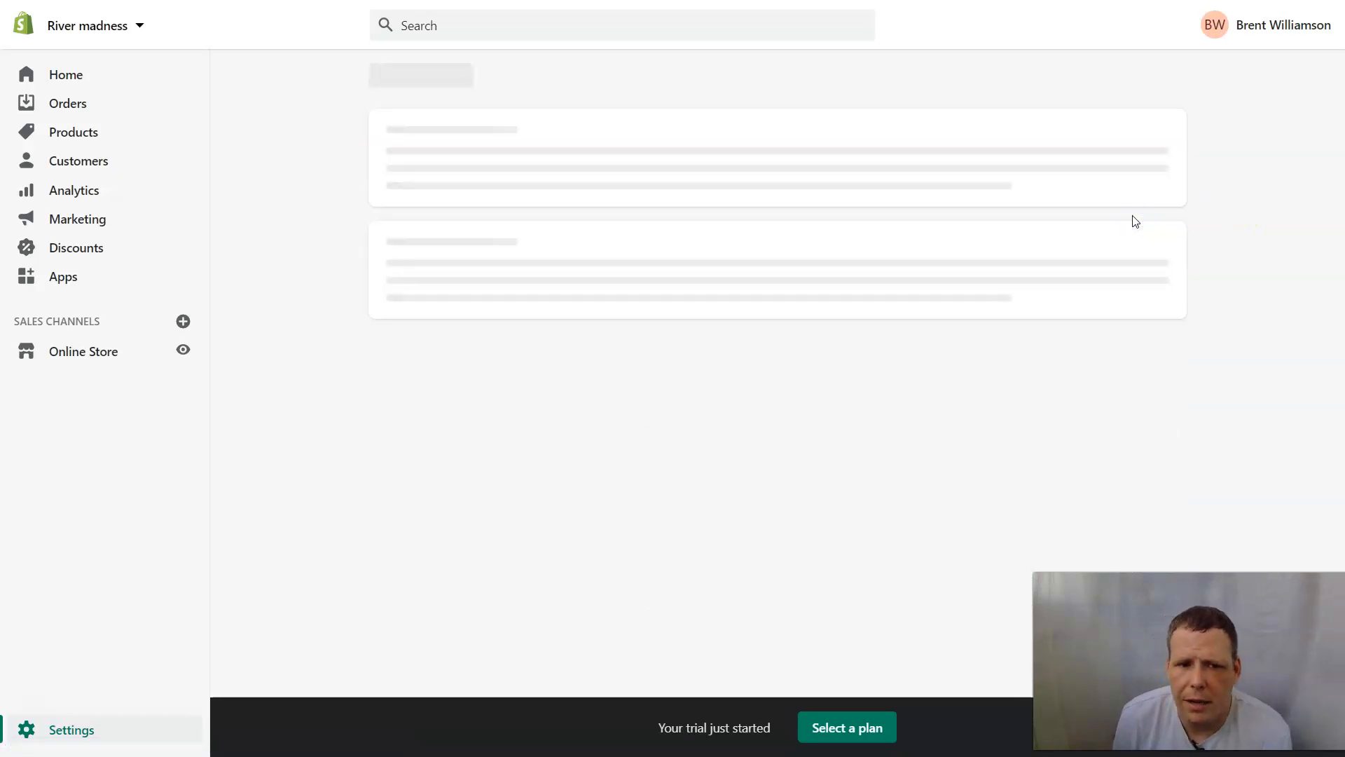
Create a new Philippines shipping zone in the General profile, leaving it with no rates.
scroll(1105, 234, "down", 5)
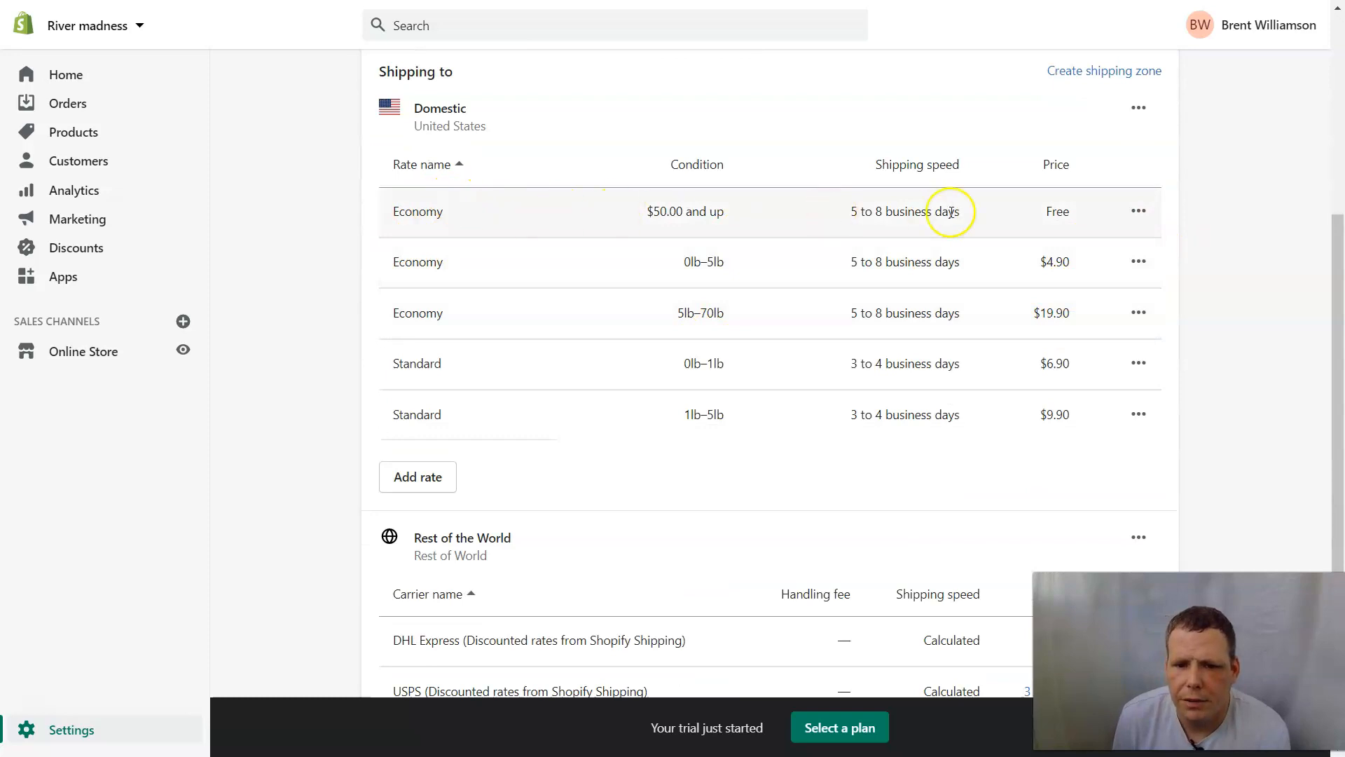
scroll(1252, 186, "up", 3)
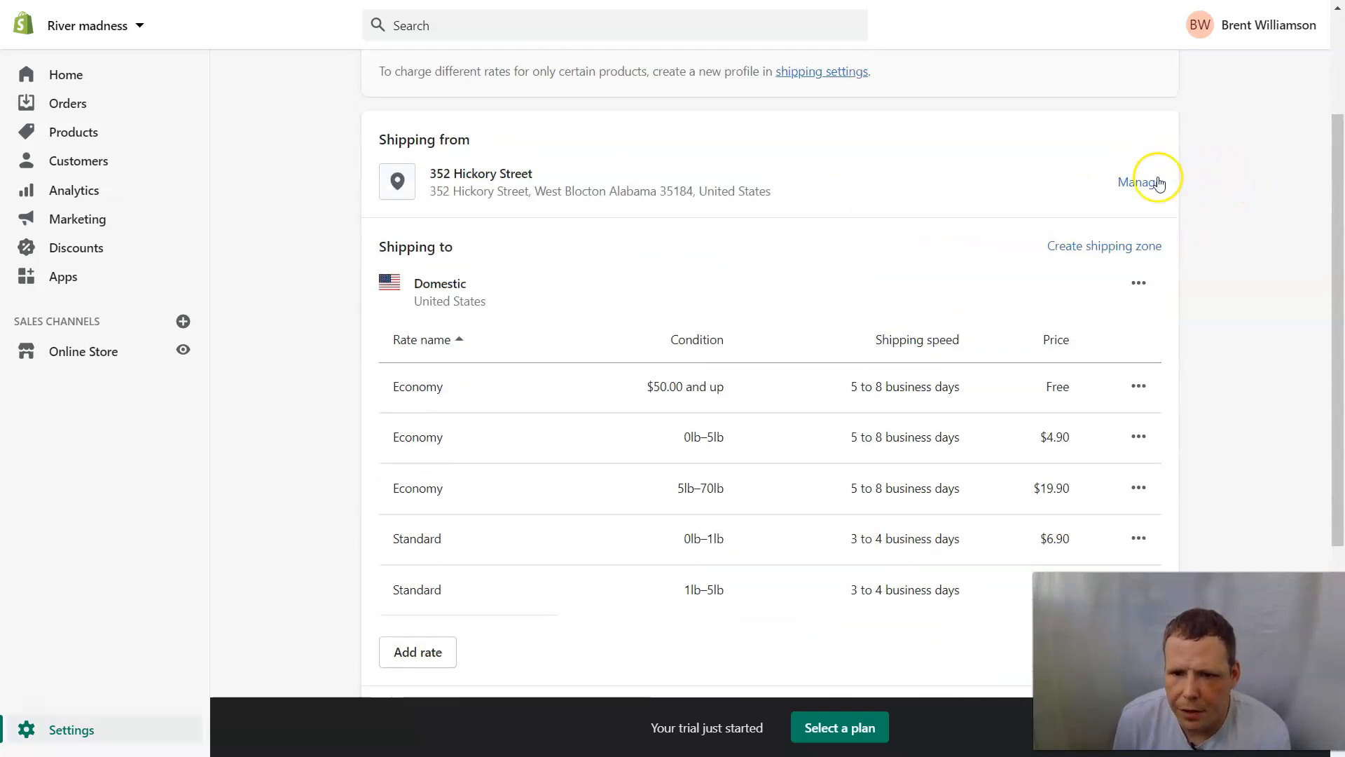
left_click(1142, 246)
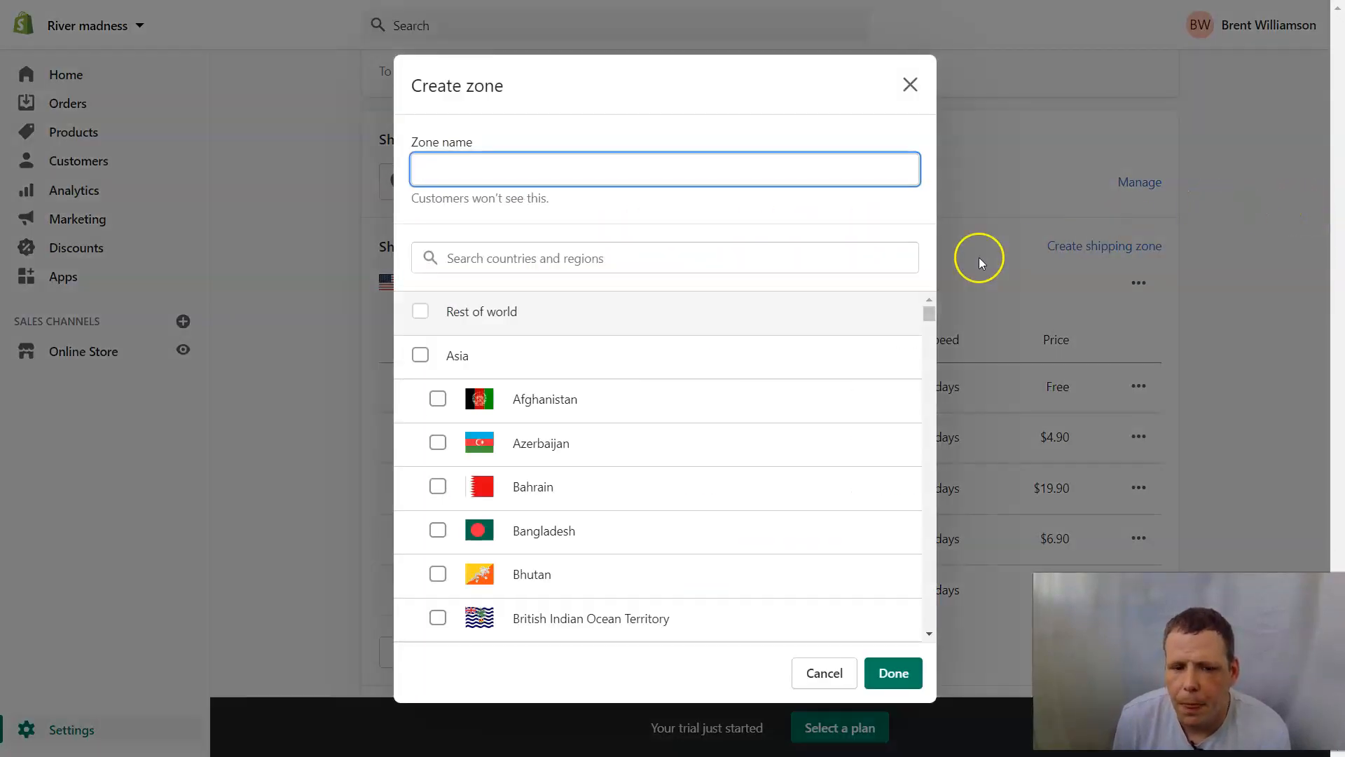
scroll(586, 424, "down", 3)
scroll(581, 428, "down", 5)
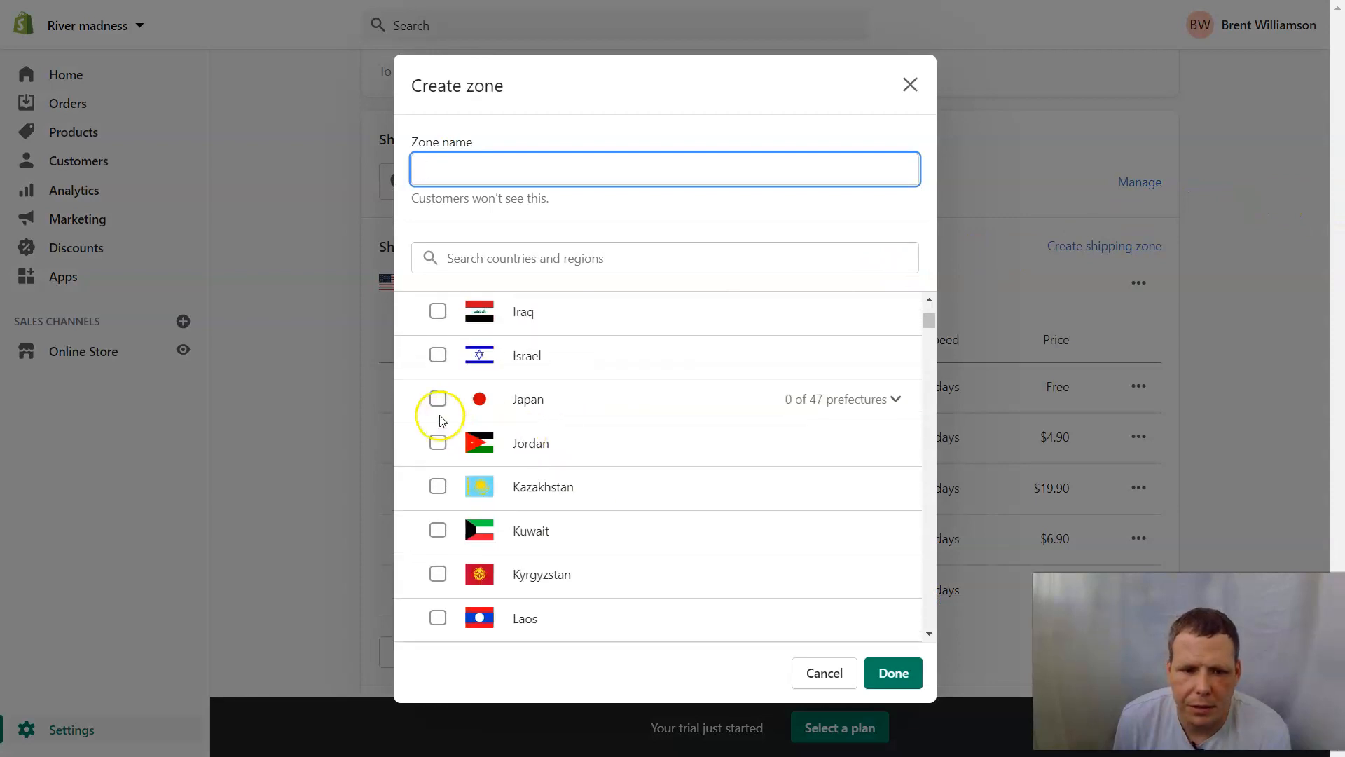
left_click(451, 454)
scroll(452, 490, "down", 8)
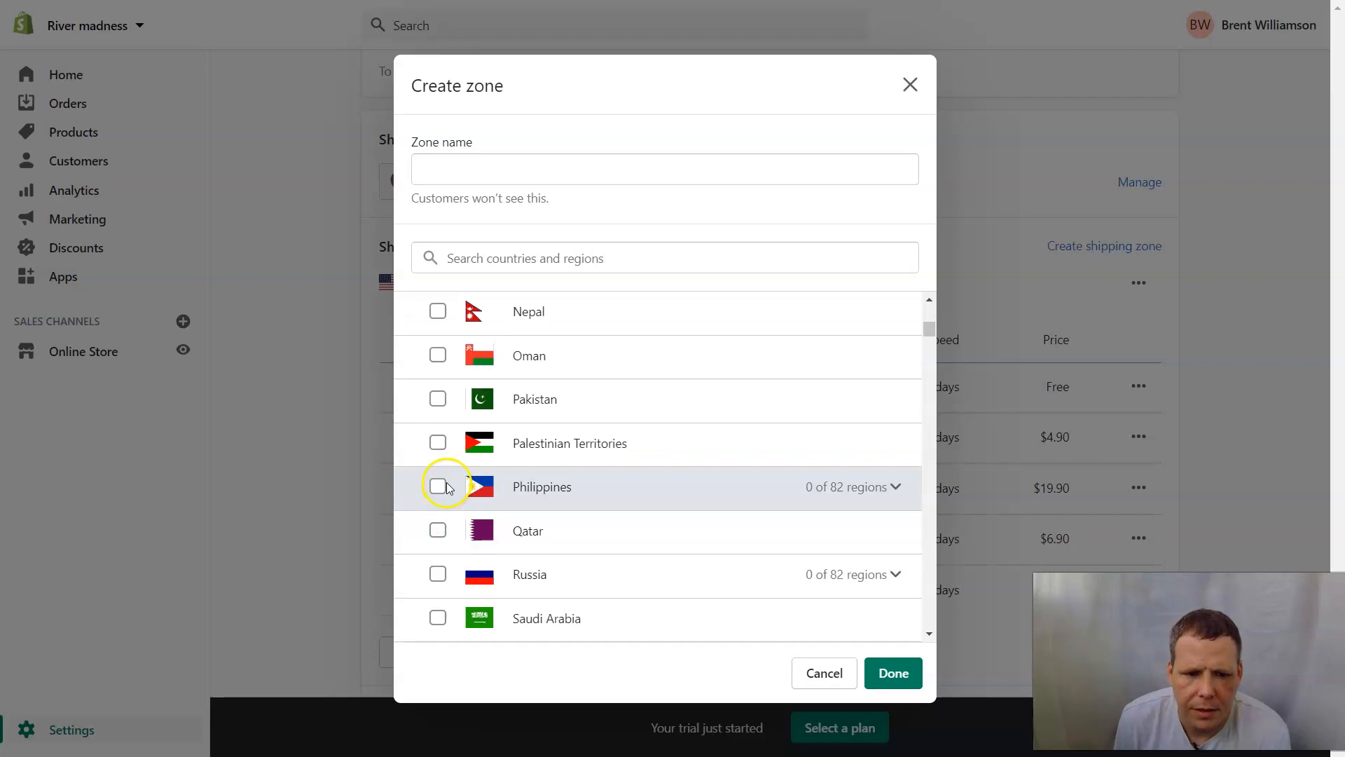
left_click(894, 672)
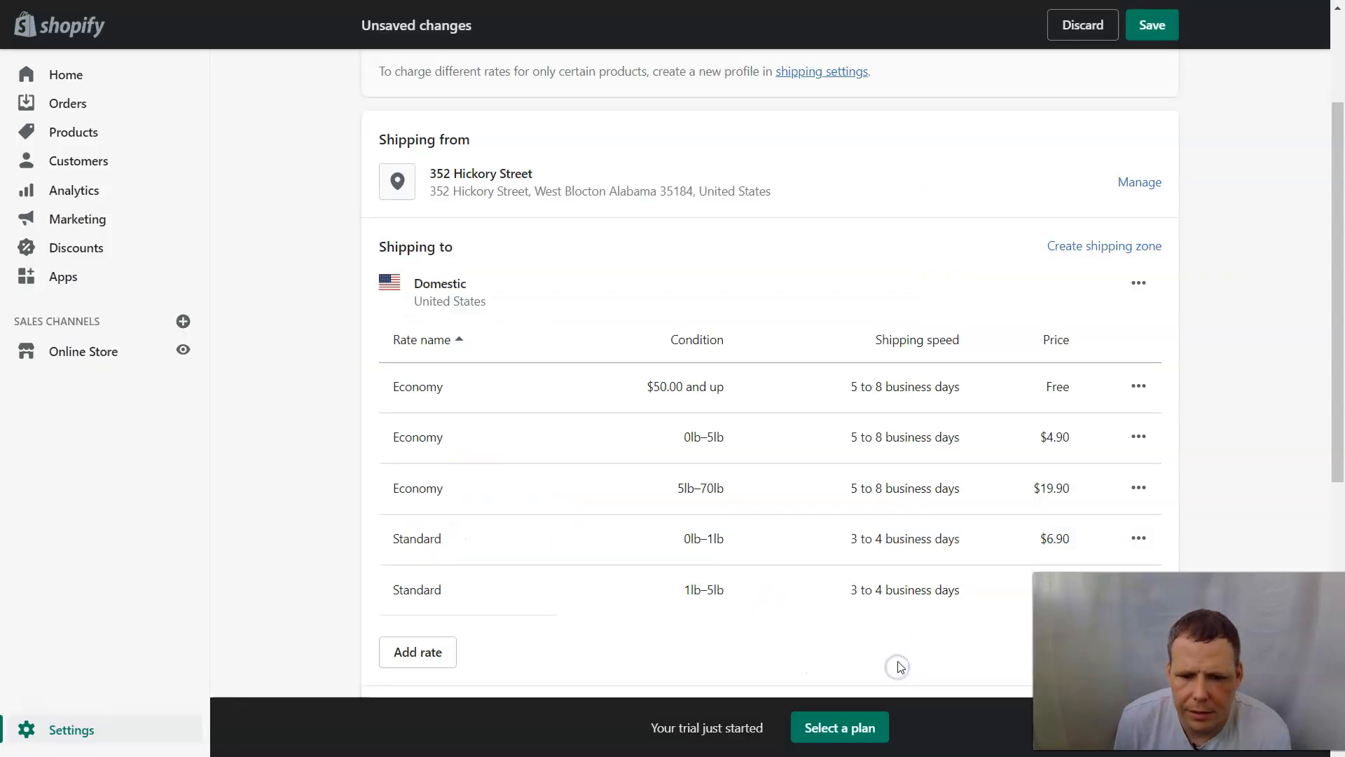
scroll(903, 452, "down", 5)
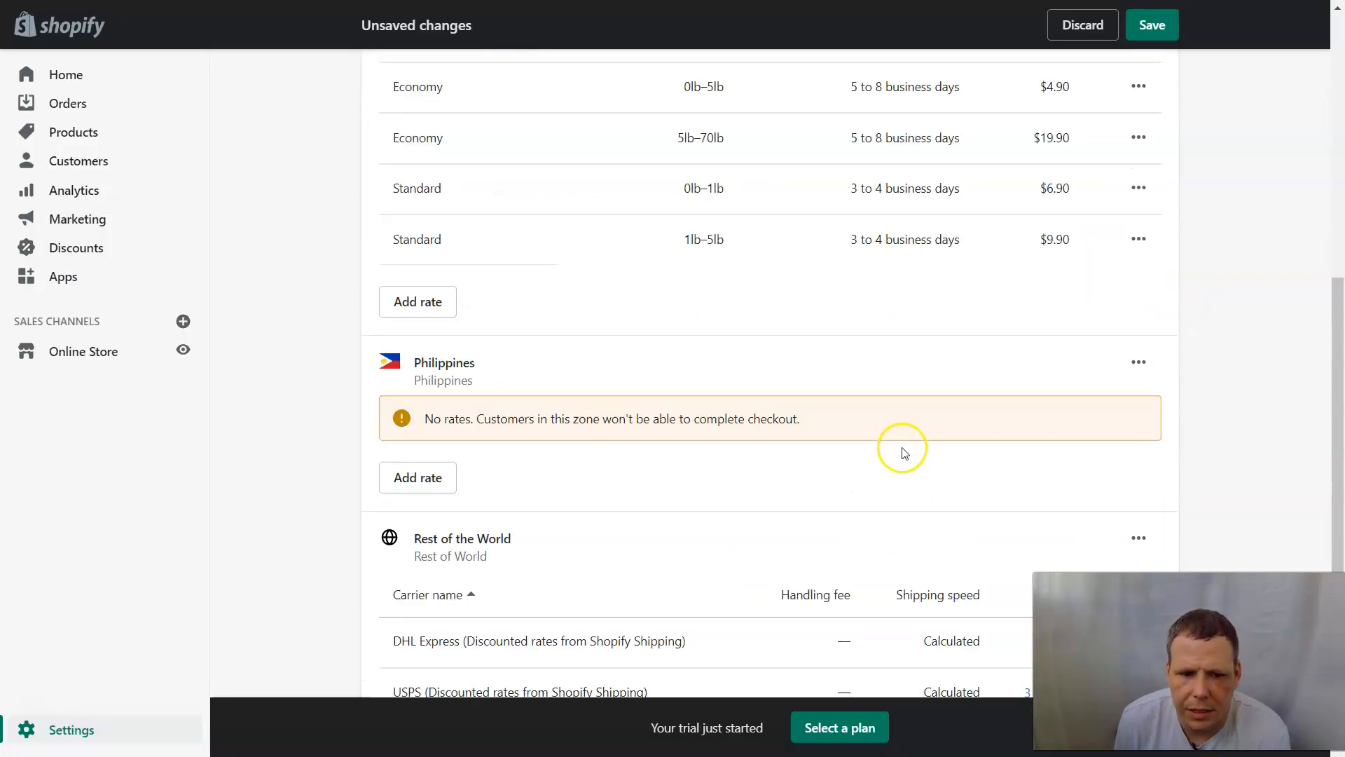
scroll(903, 451, "down", 2)
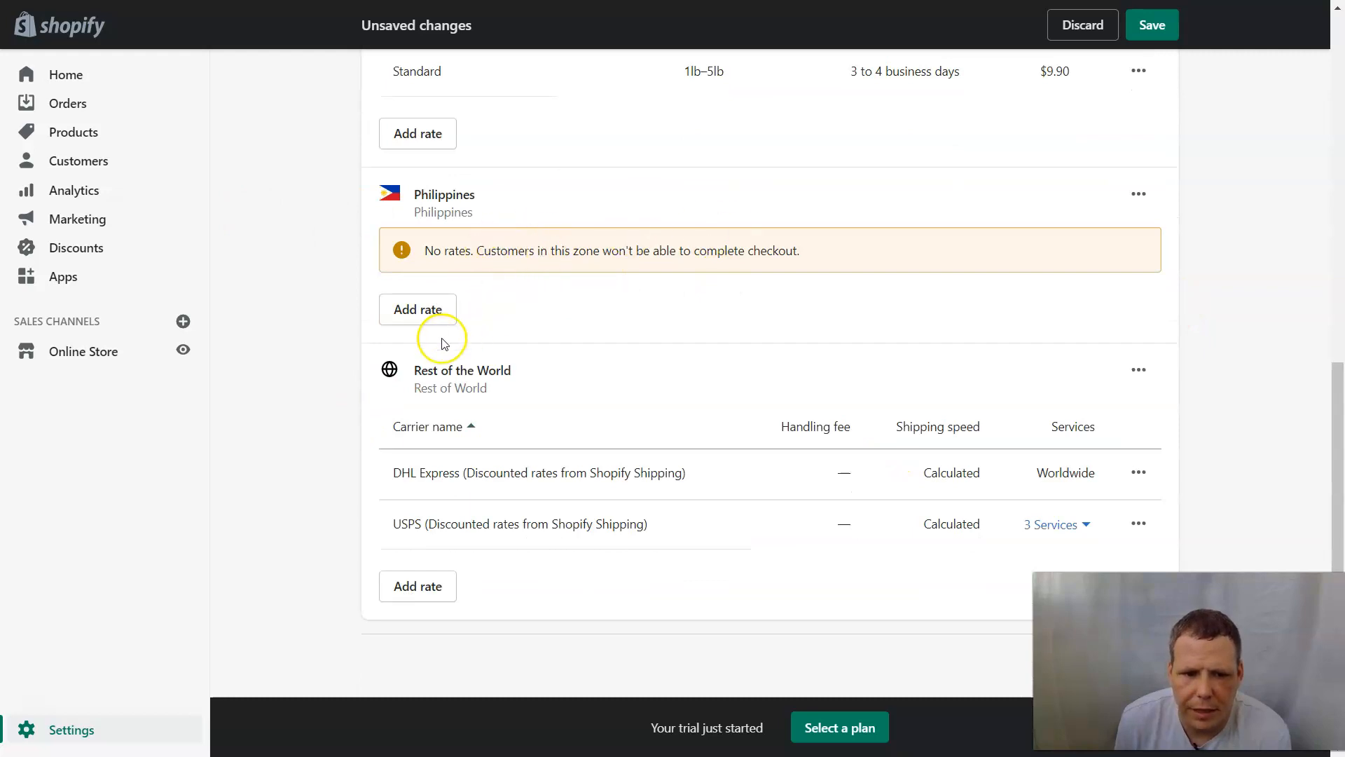
left_click(441, 309)
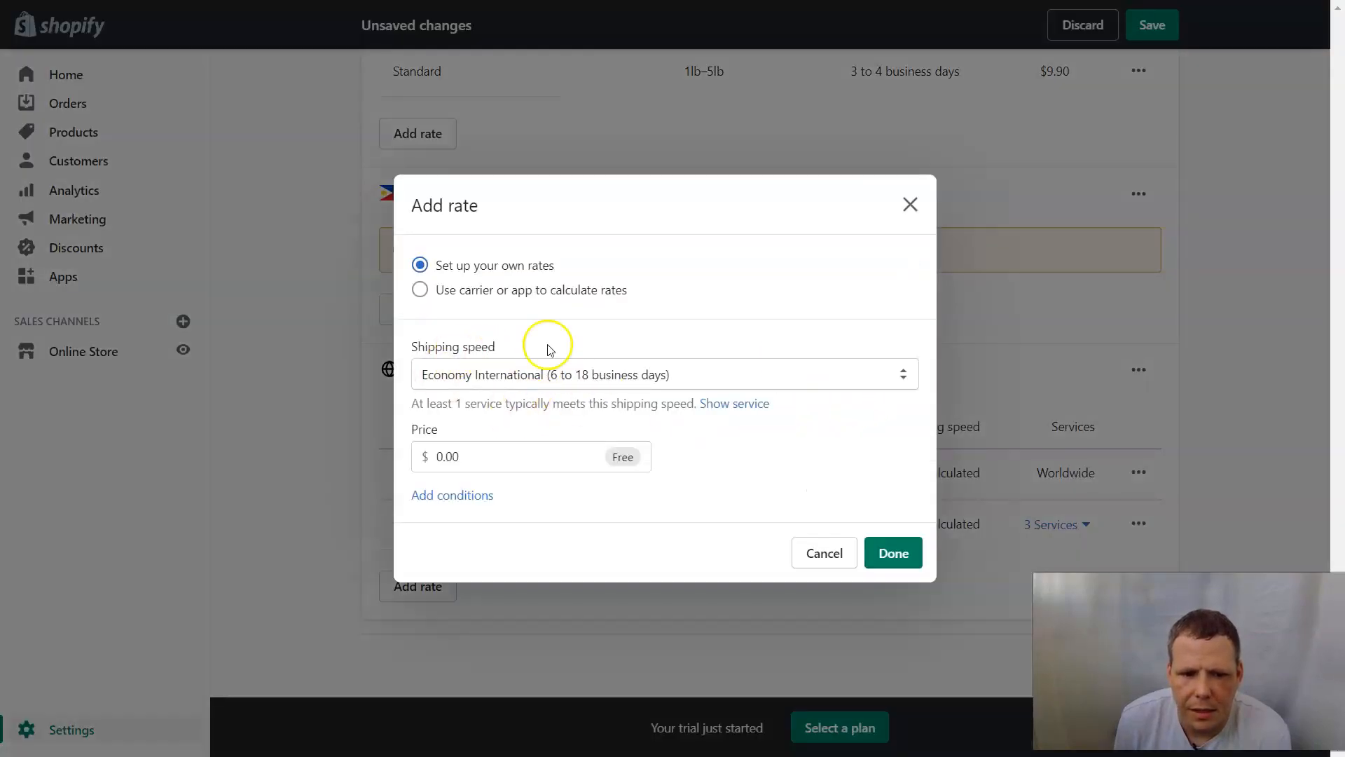
left_click(449, 290)
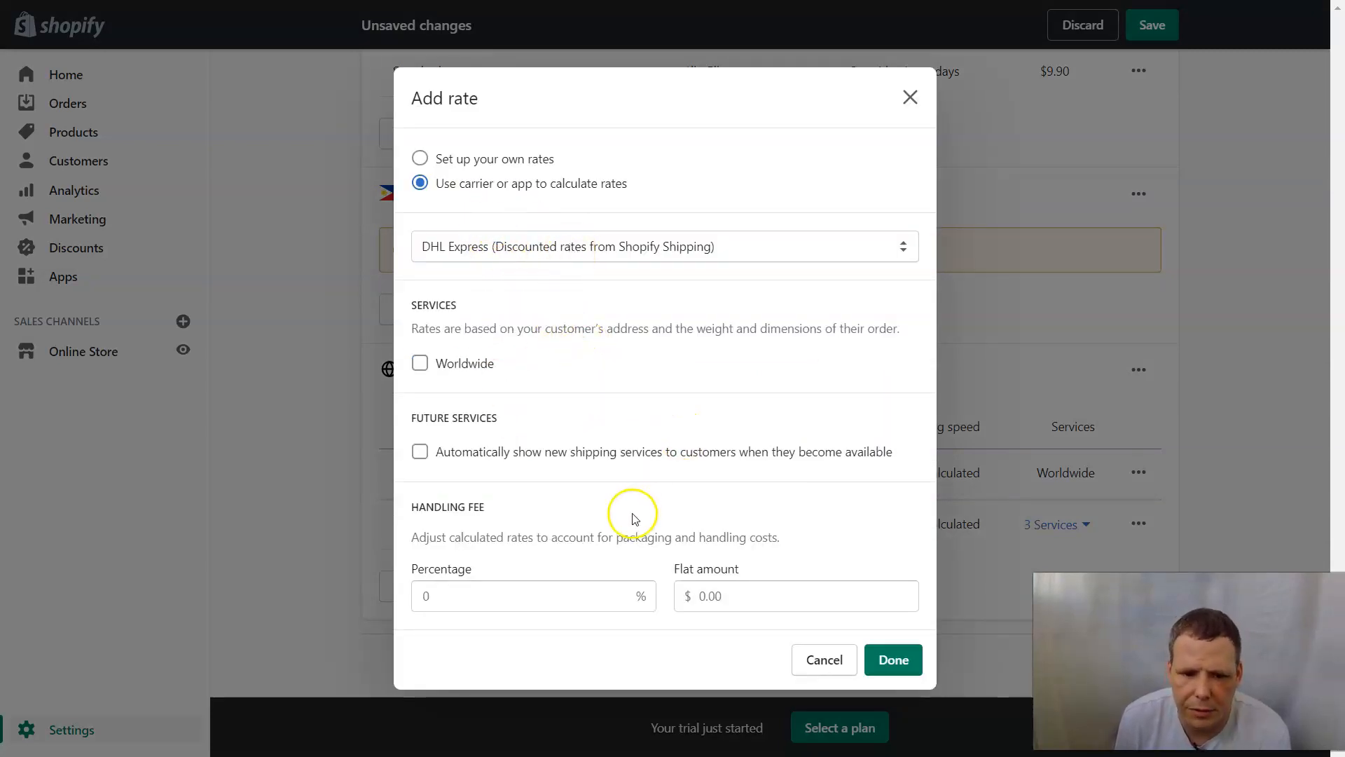
left_click(420, 364)
left_click(424, 456)
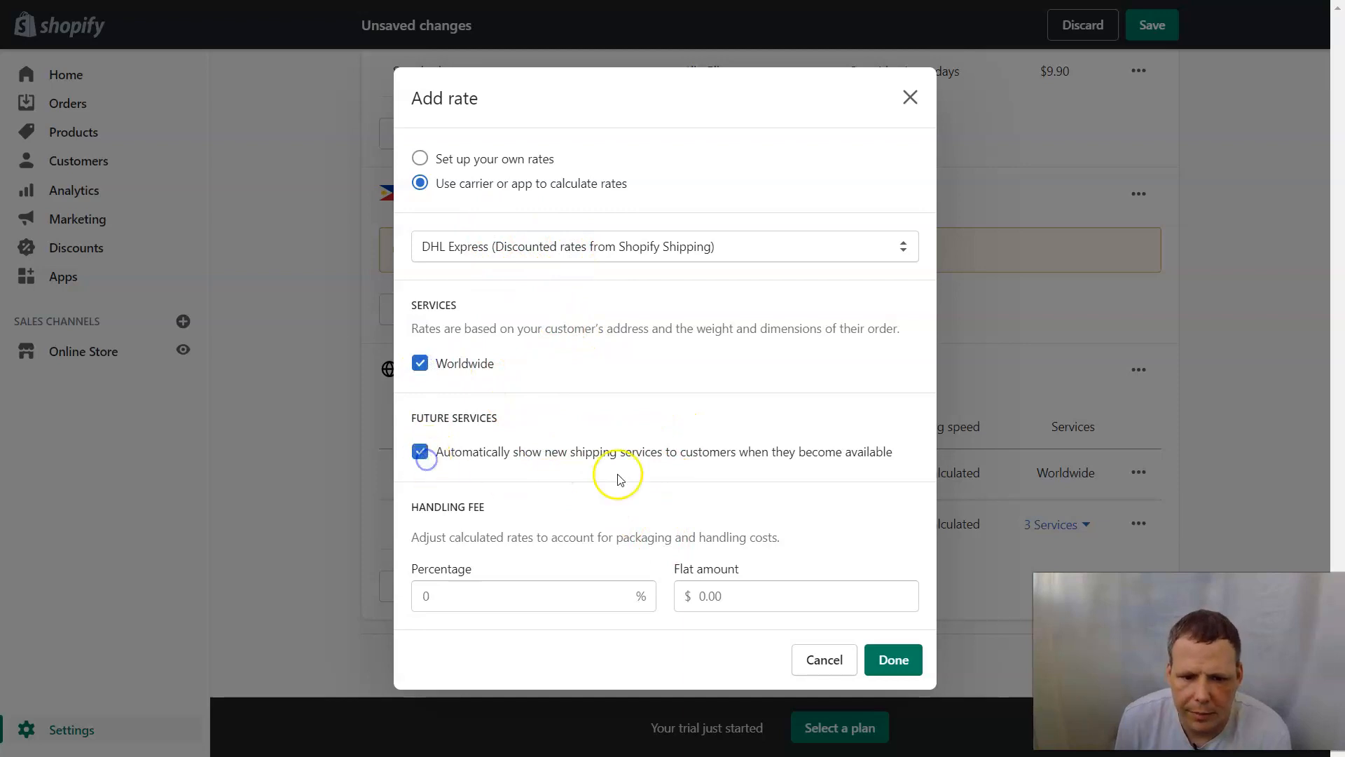
left_click(522, 585)
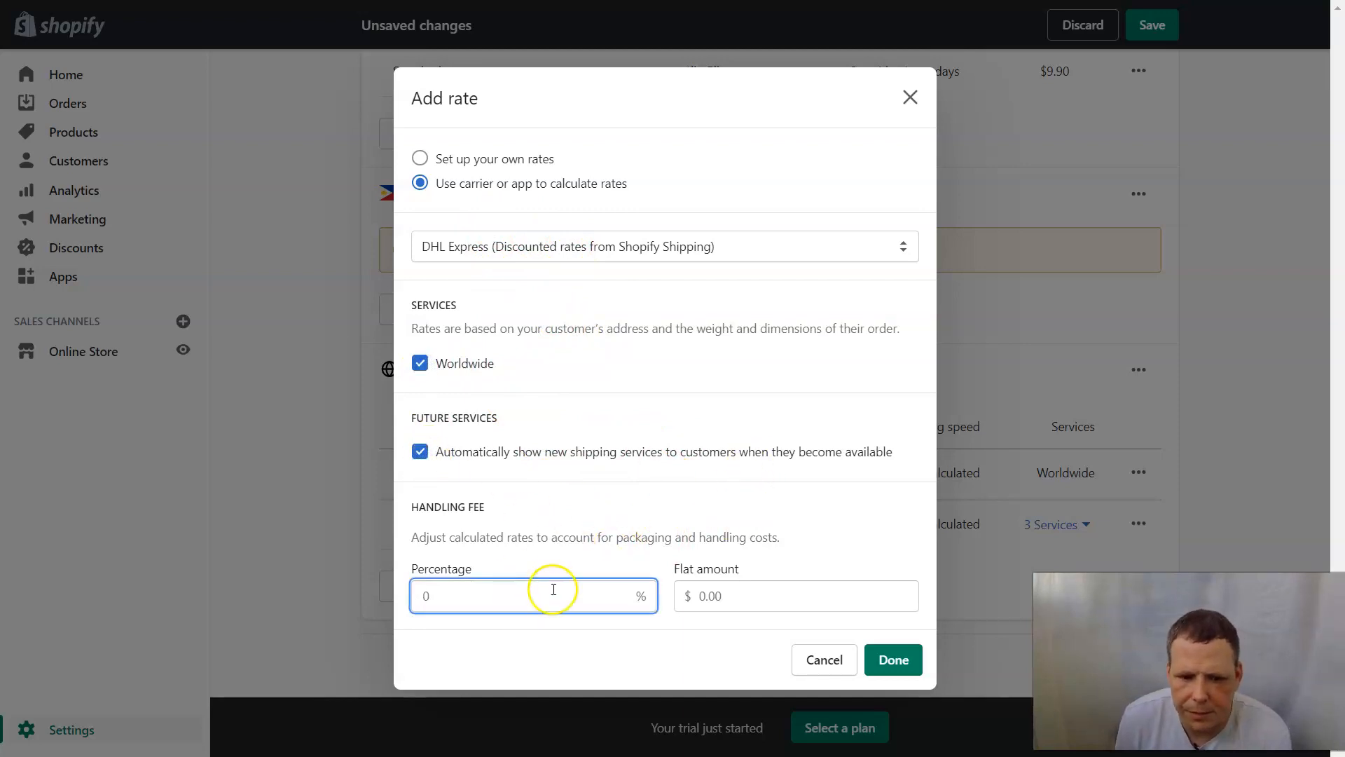
type("5")
left_click(726, 601)
type("5")
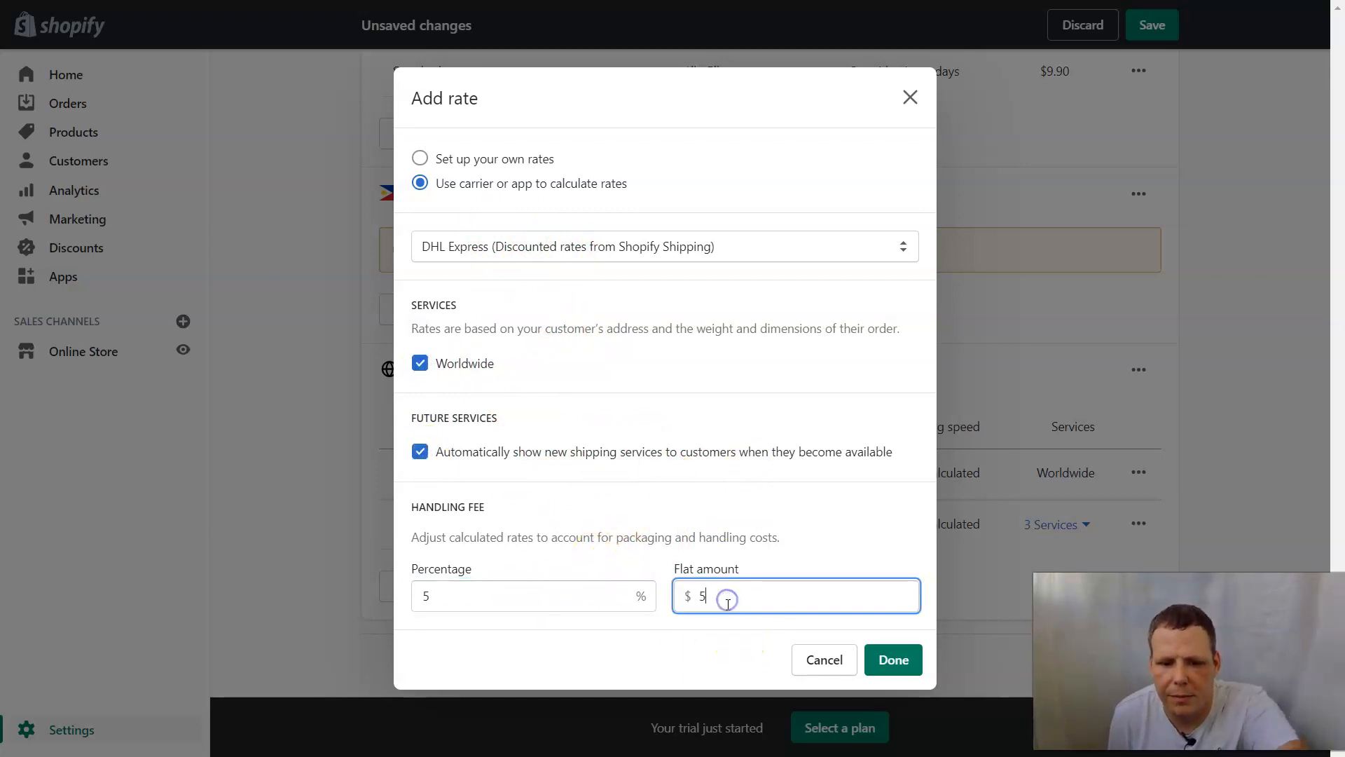
left_click(894, 659)
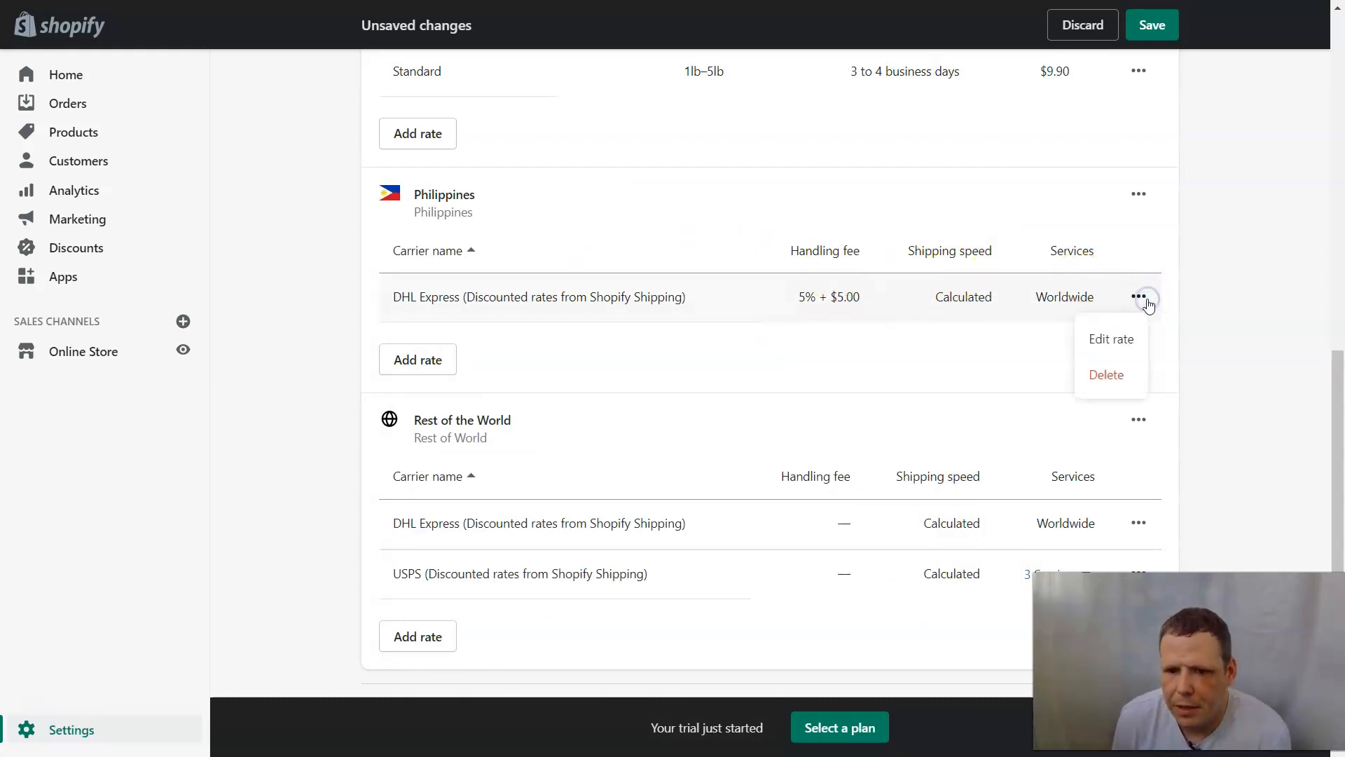
left_click(1113, 383)
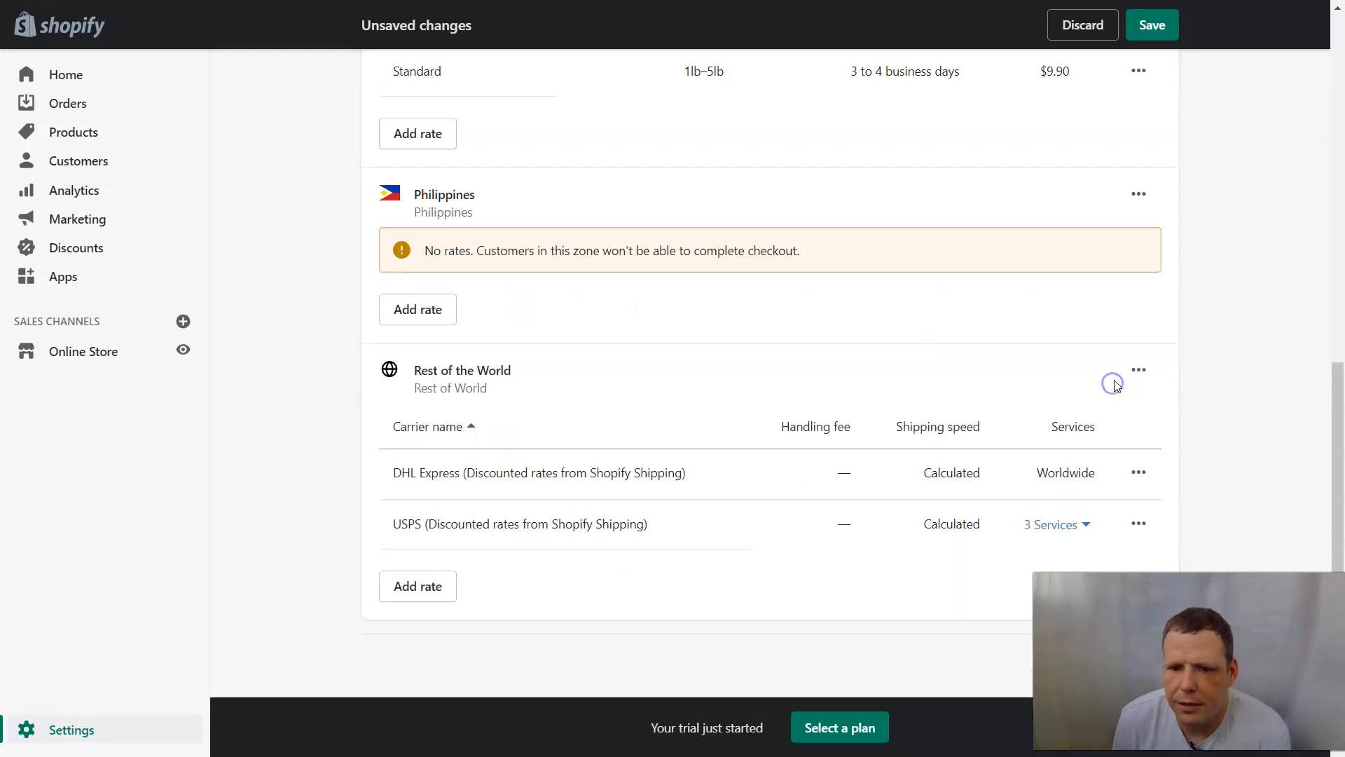
Delete the Philippines shipping zone from the General profile.
left_click(1138, 196)
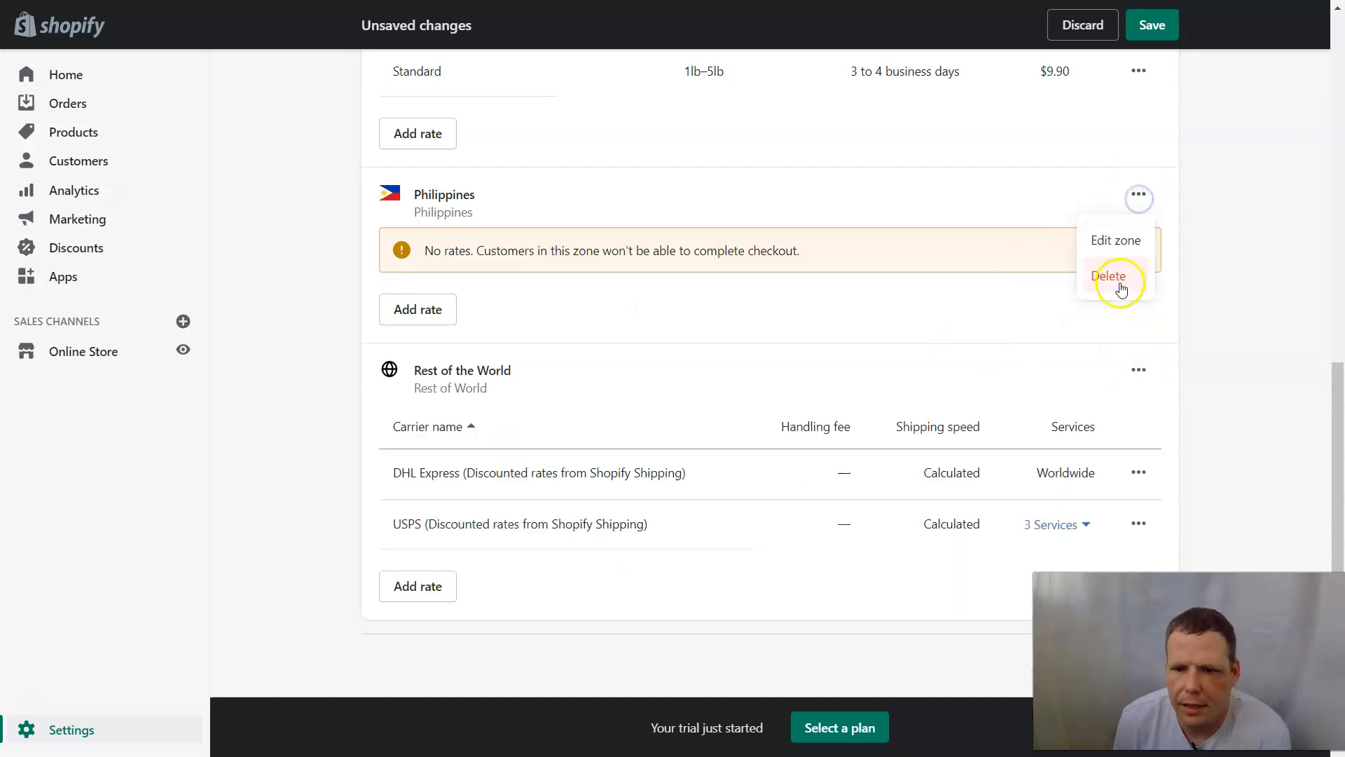
left_click(1114, 277)
scroll(696, 285, "up", 10)
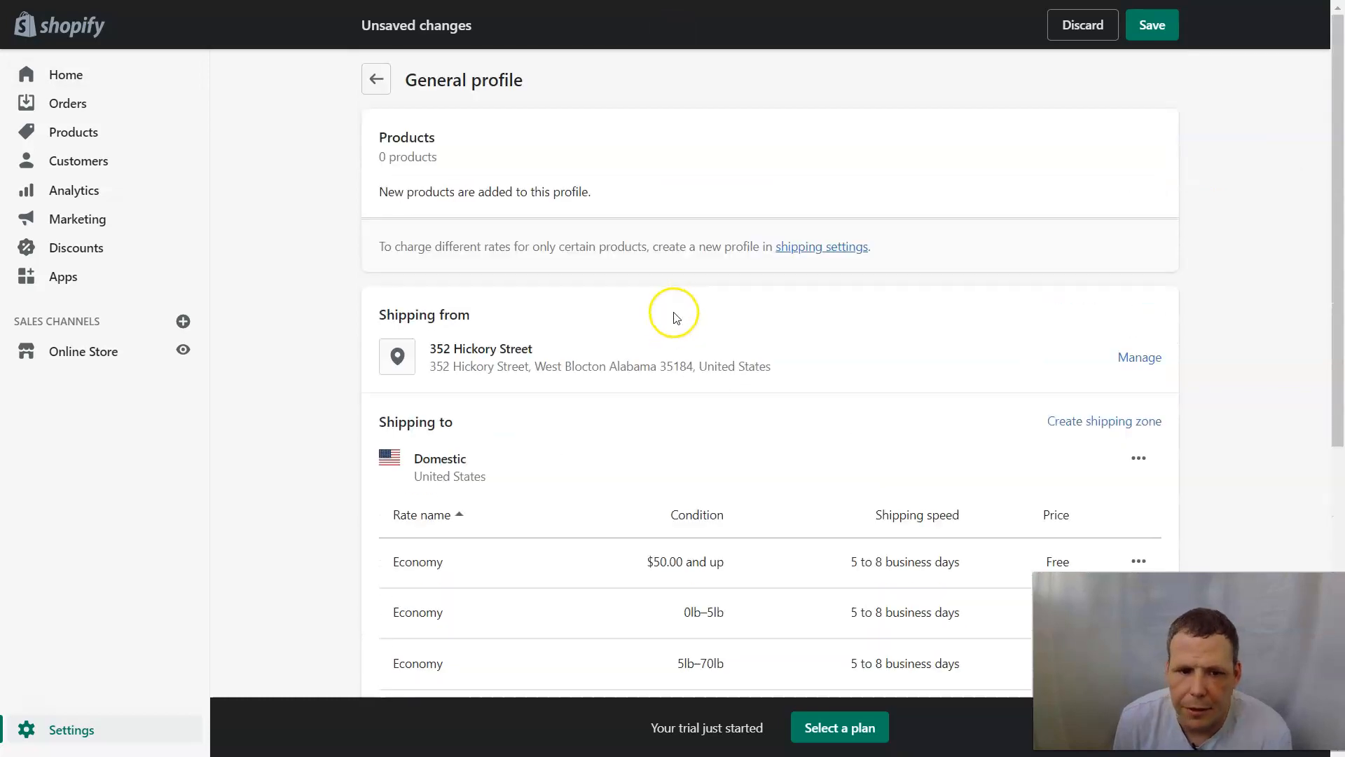
scroll(673, 343, "down", 5)
scroll(634, 337, "up", 4)
scroll(561, 294, "down", 2)
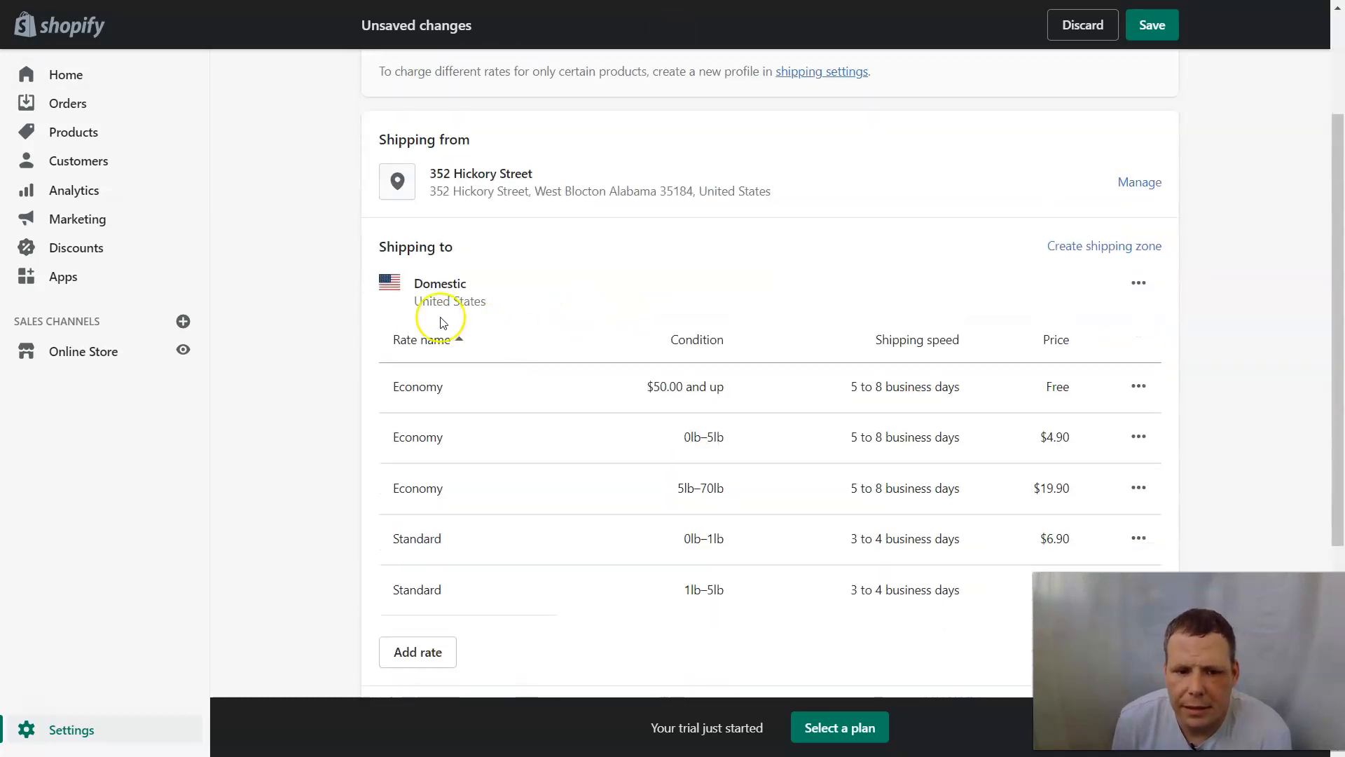
scroll(456, 315, "down", 2)
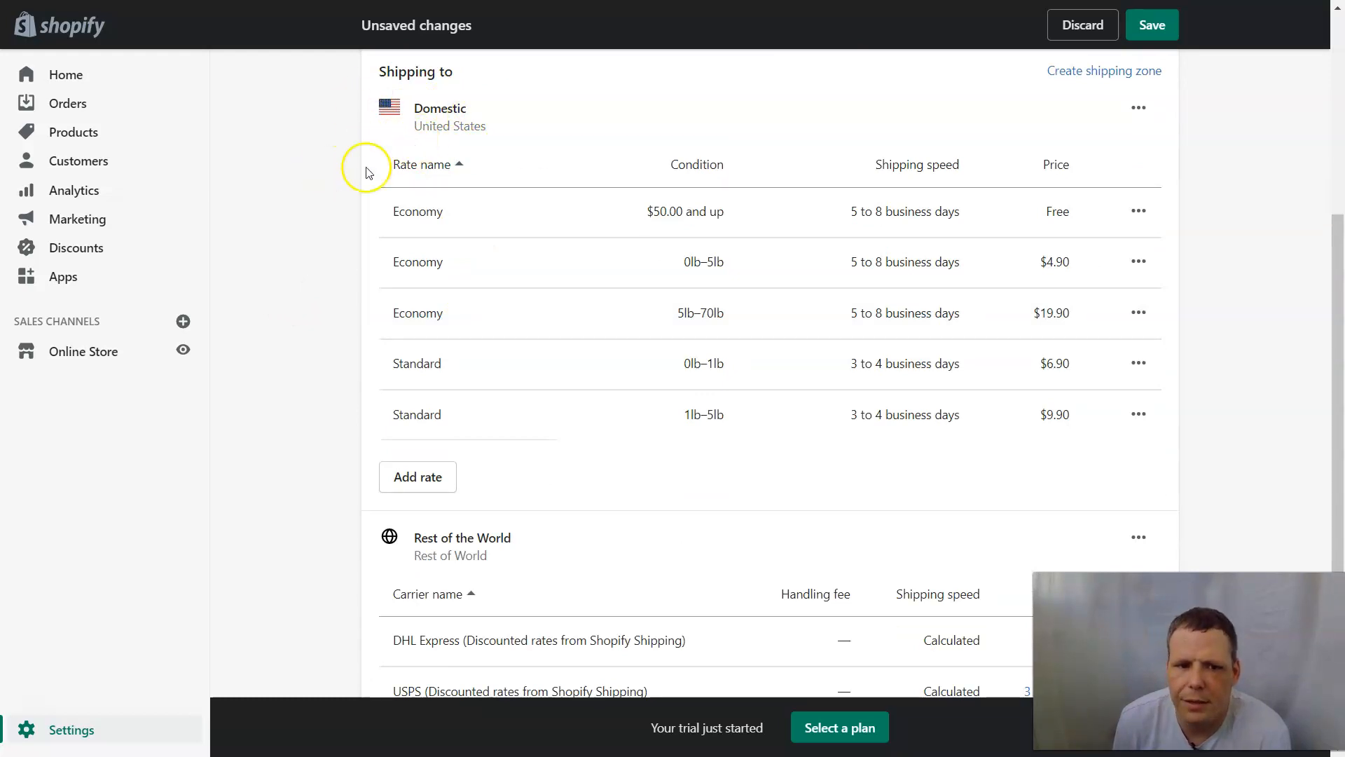
Check the Domestic Economy rate's actions menu and dismiss it without changes.
left_click(1142, 211)
left_click(1259, 246)
scroll(1156, 276, "up", 2)
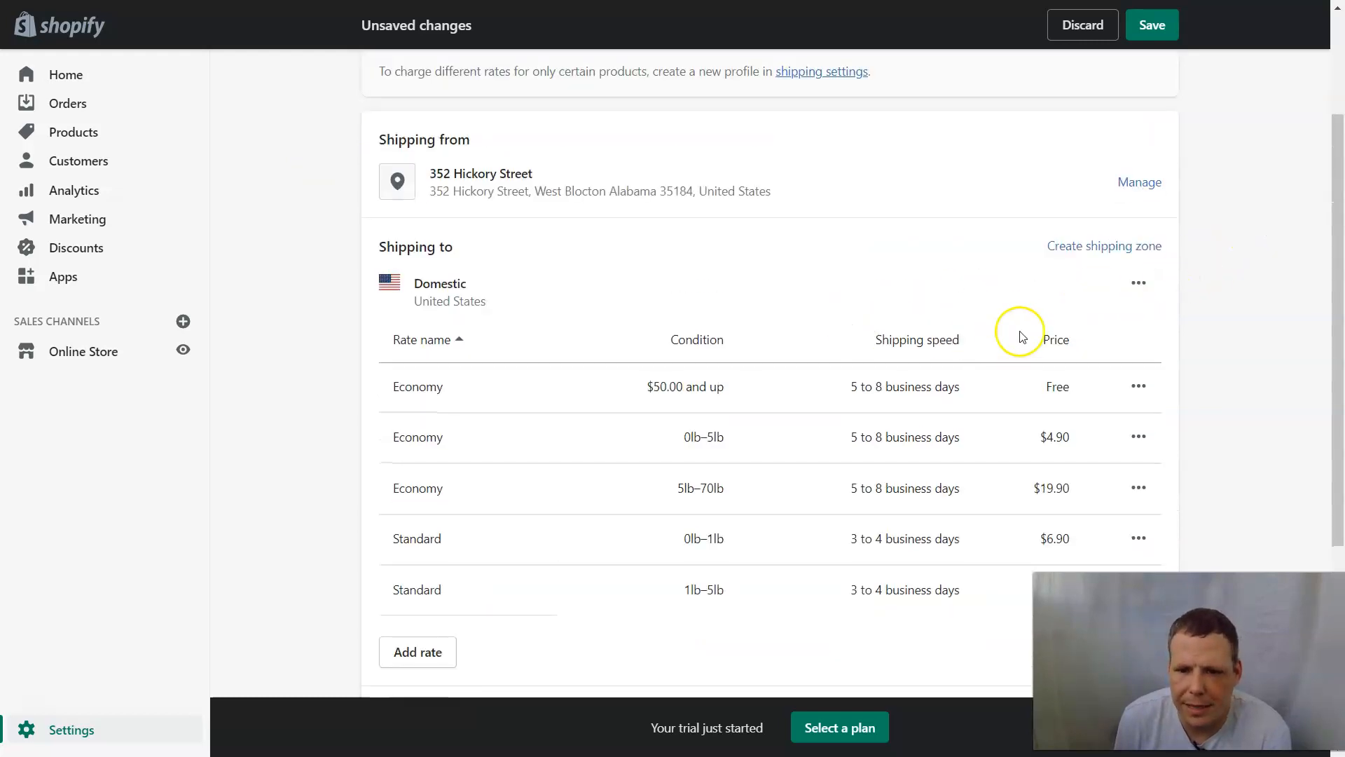
scroll(1043, 326, "down", 4)
scroll(704, 290, "down", 2)
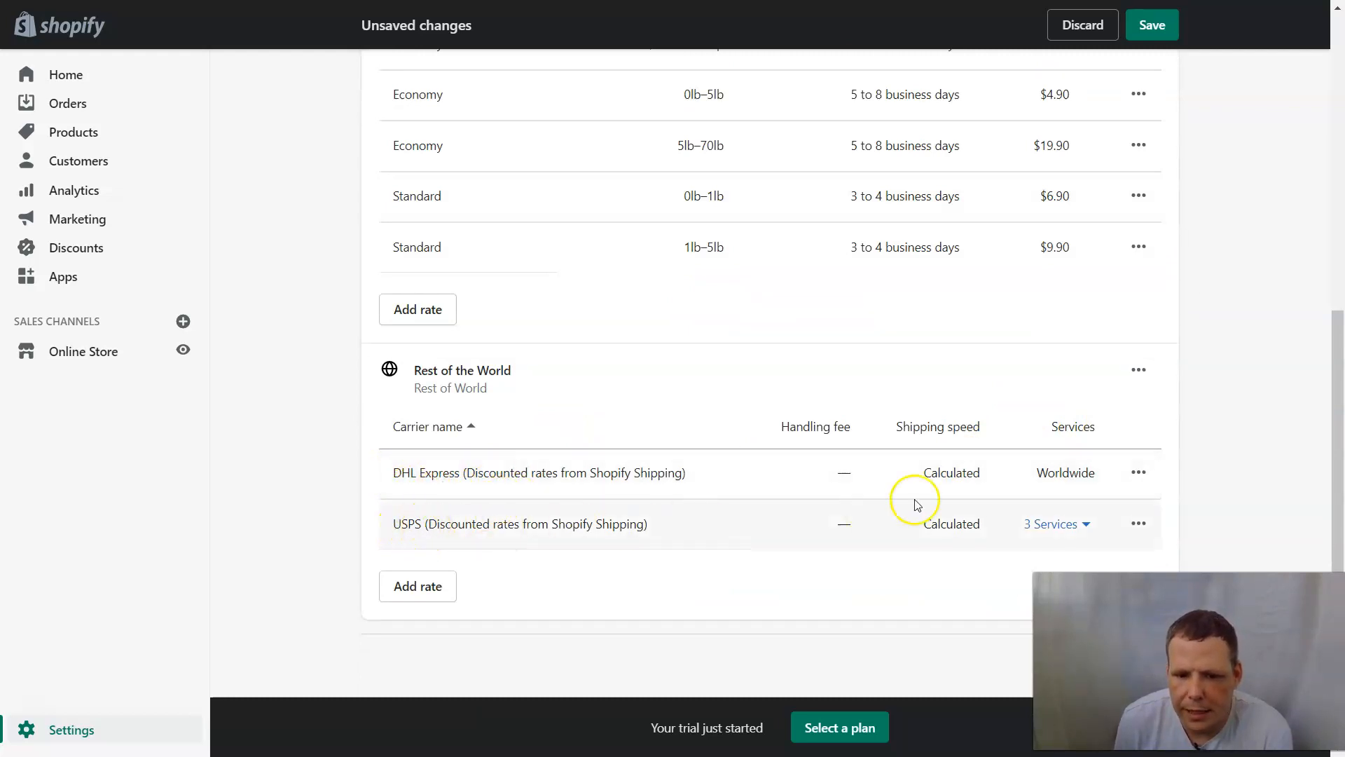
Review USPS's 3 services and the Rest of the World Add rate form without adding anything.
left_click(1086, 525)
scroll(1079, 522, "down", 2)
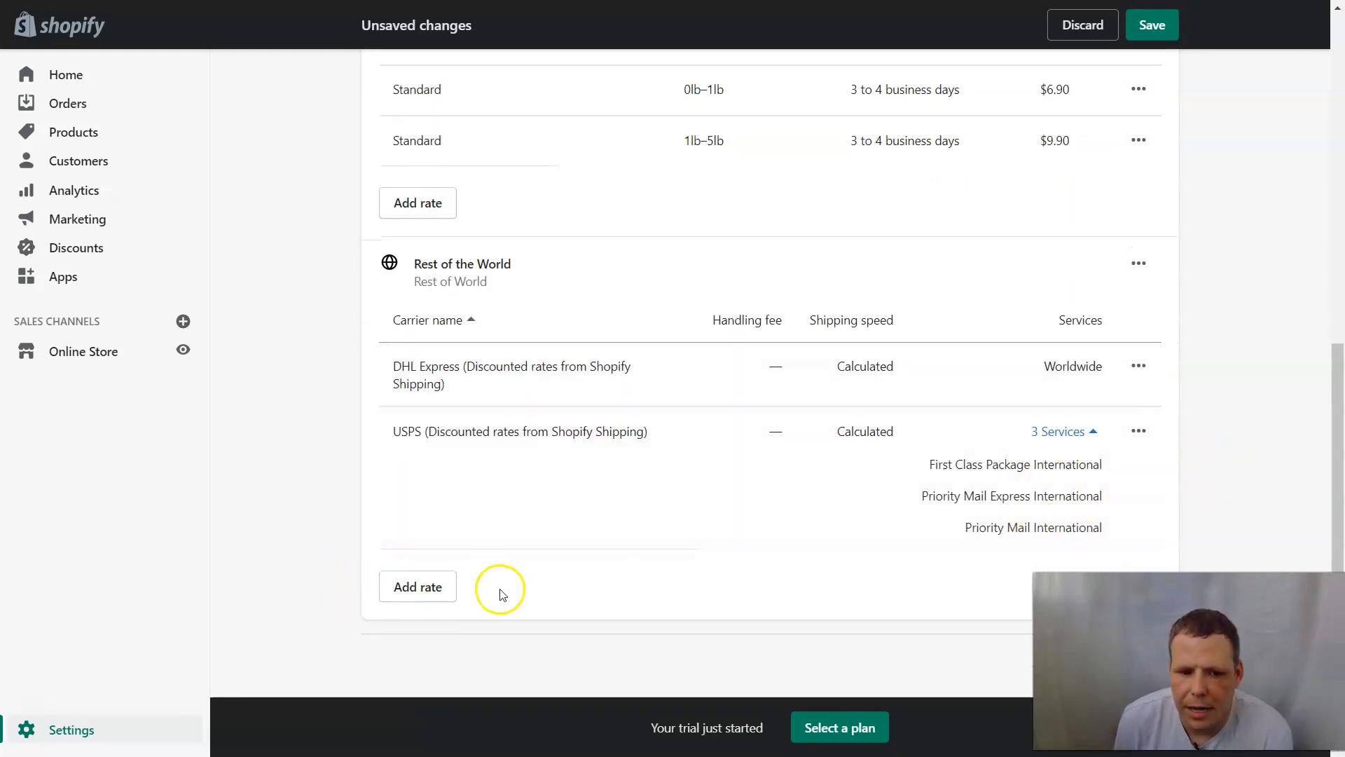
left_click(436, 589)
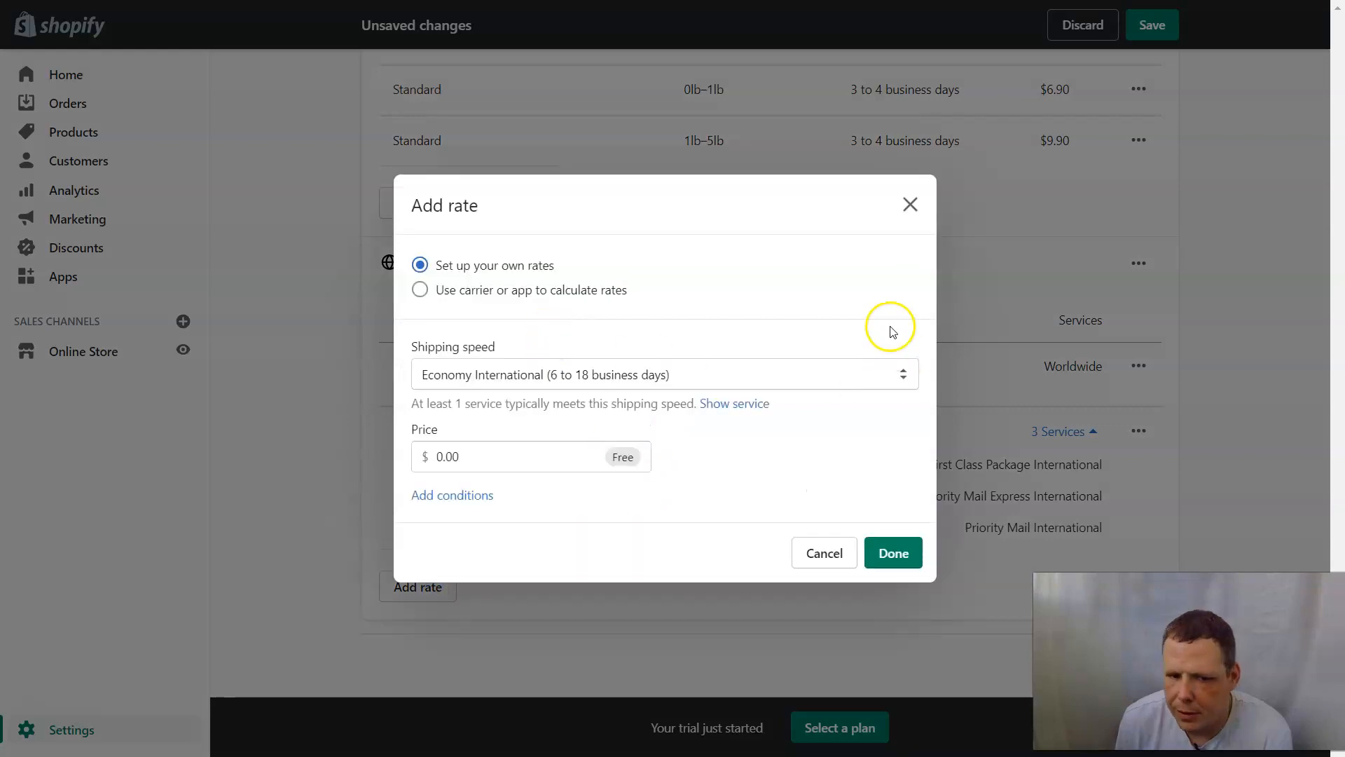
left_click(911, 204)
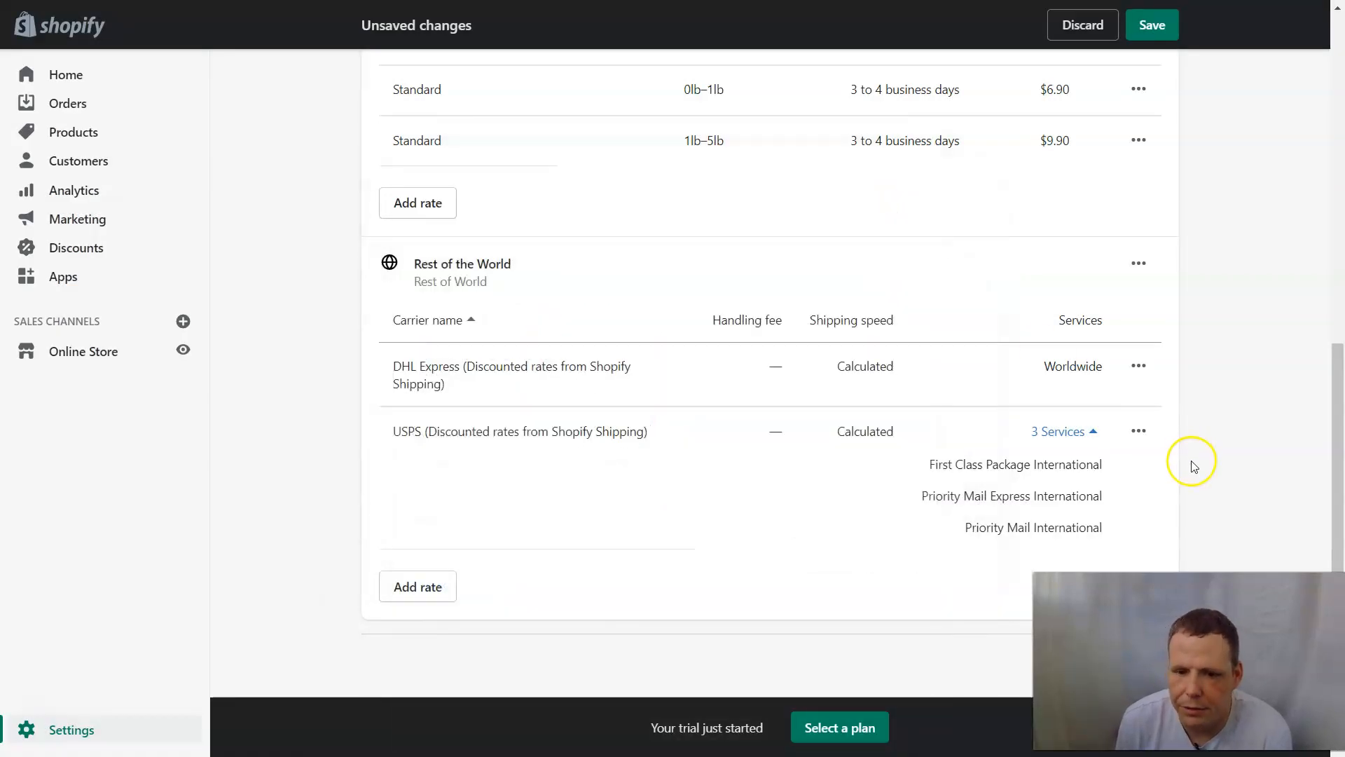
left_click(461, 326)
left_click(1083, 431)
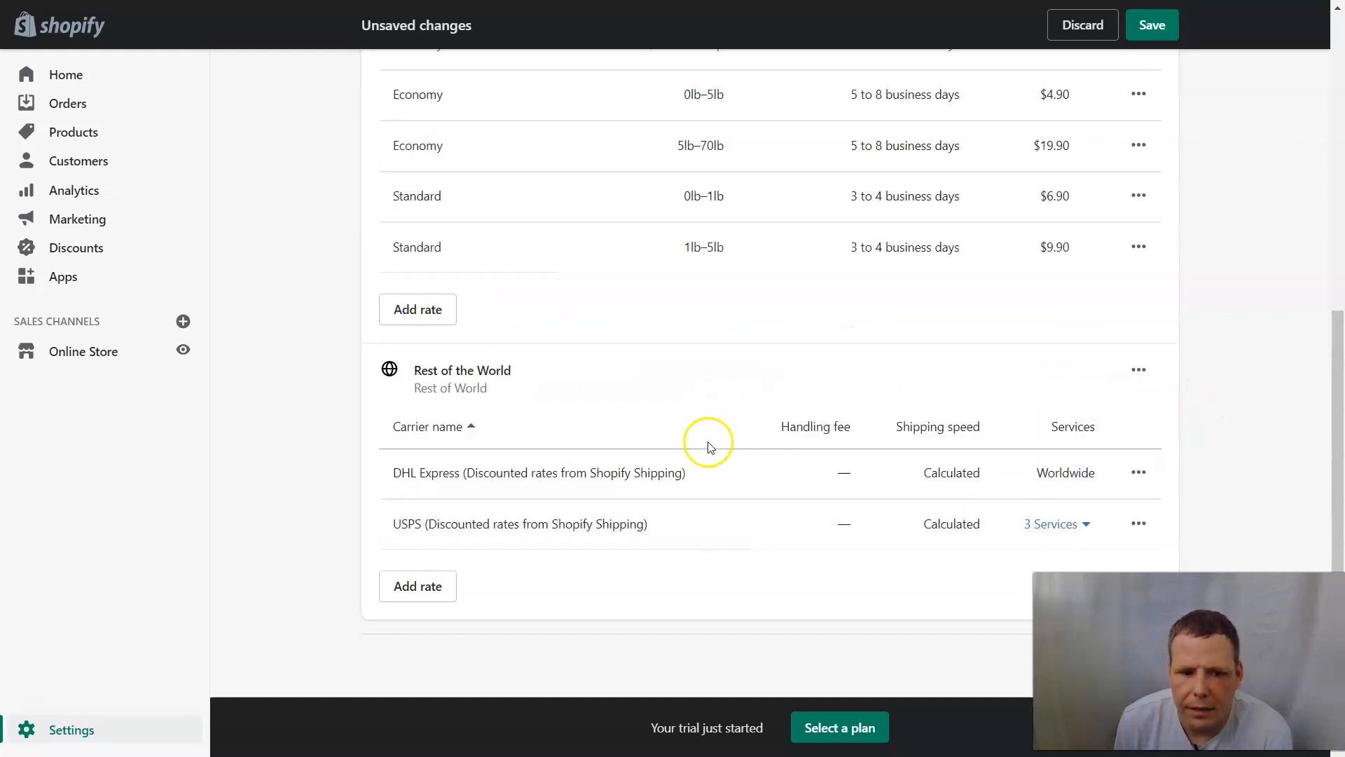
Show the edit and delete actions for the Rest of the World zone.
left_click(1138, 369)
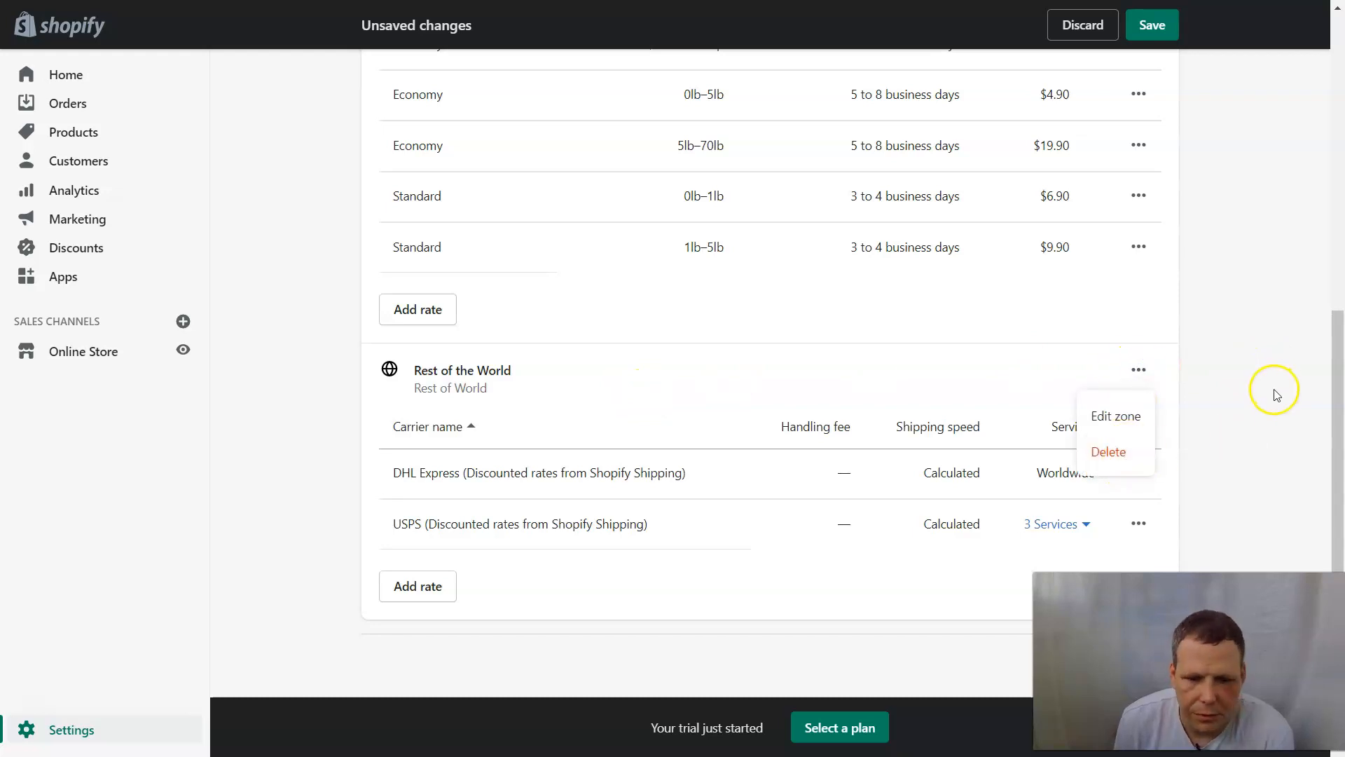
scroll(1237, 396, "up", 5)
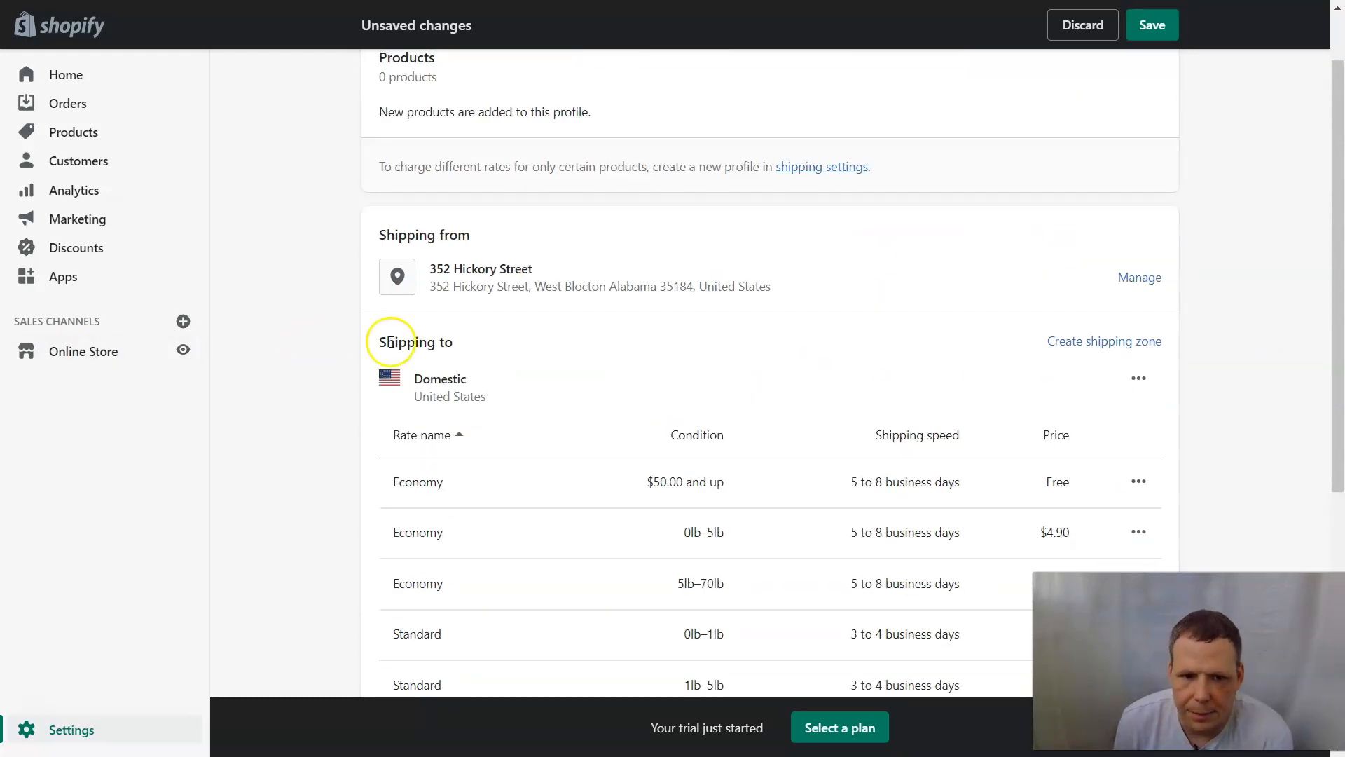
scroll(852, 288, "down", 3)
scroll(853, 297, "down", 3)
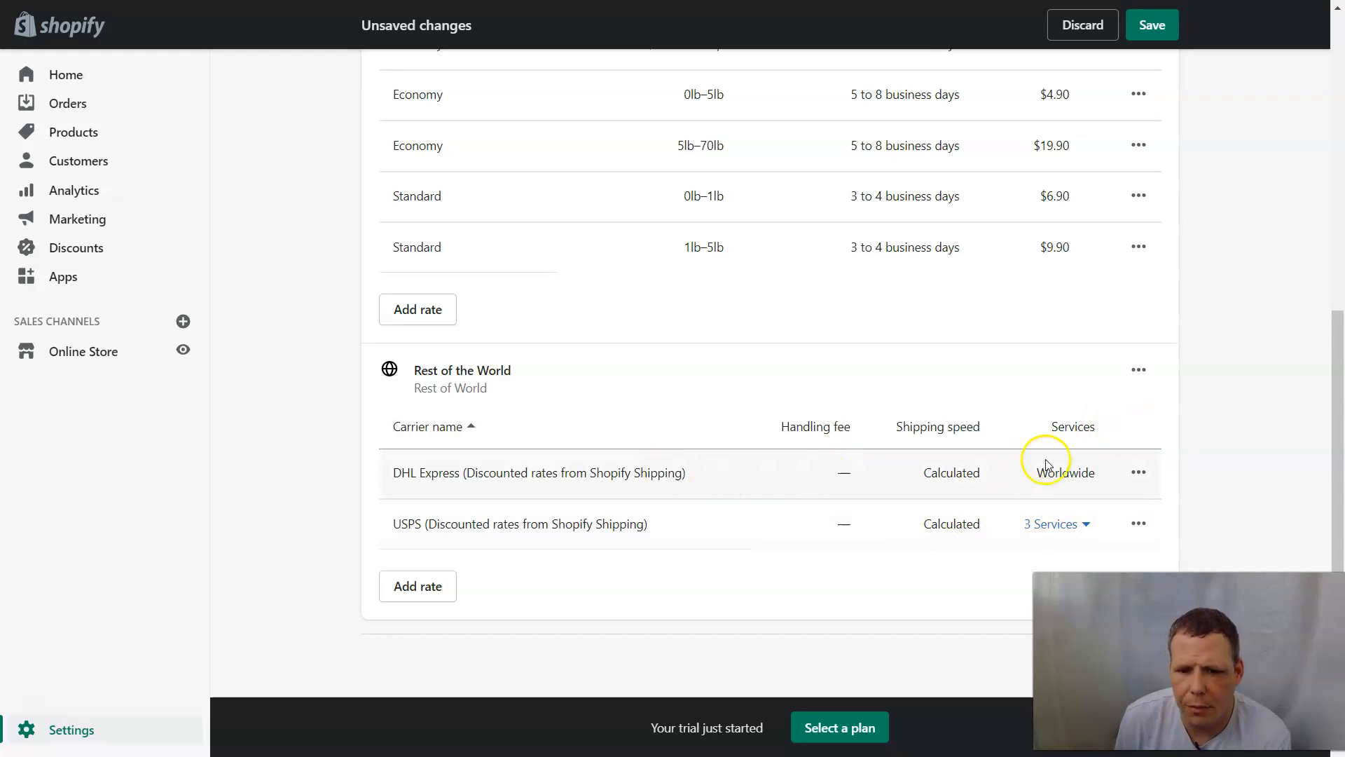
left_click(1139, 373)
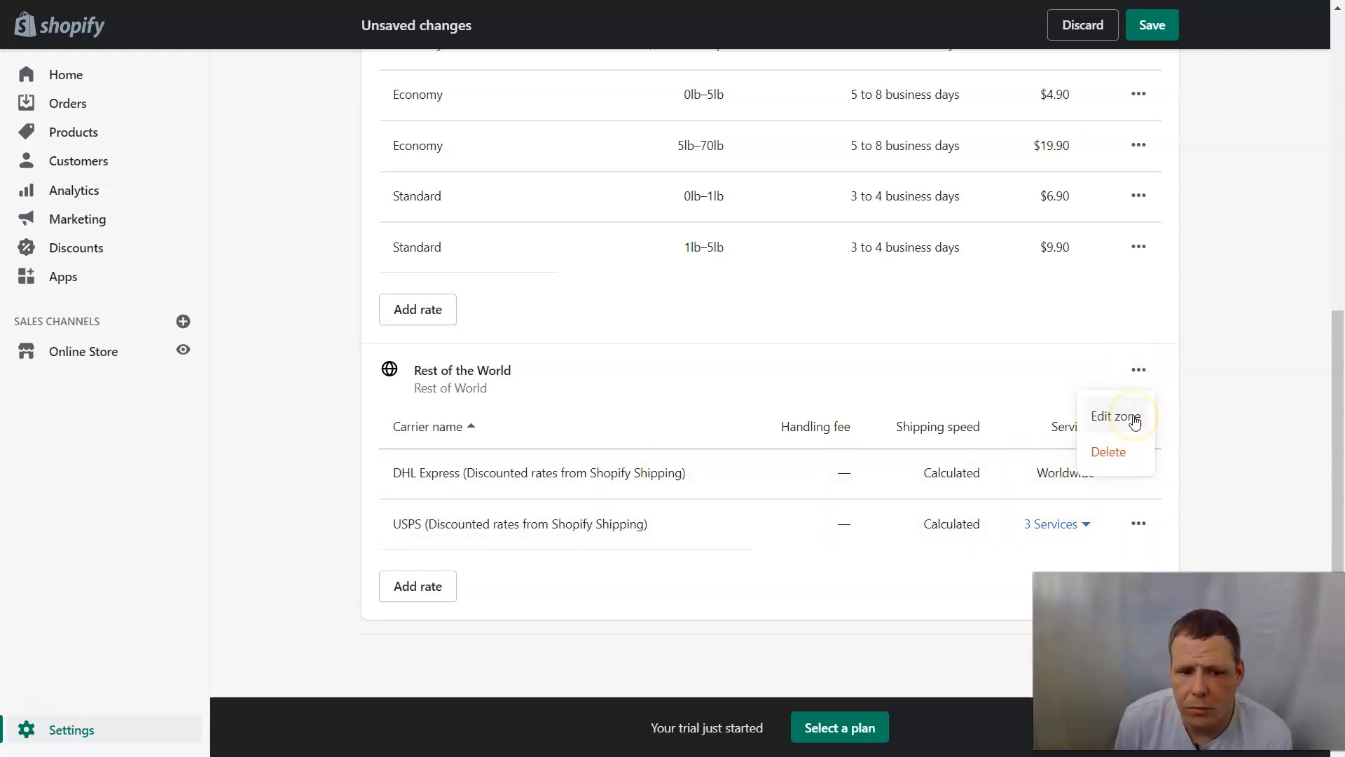
left_click(1135, 419)
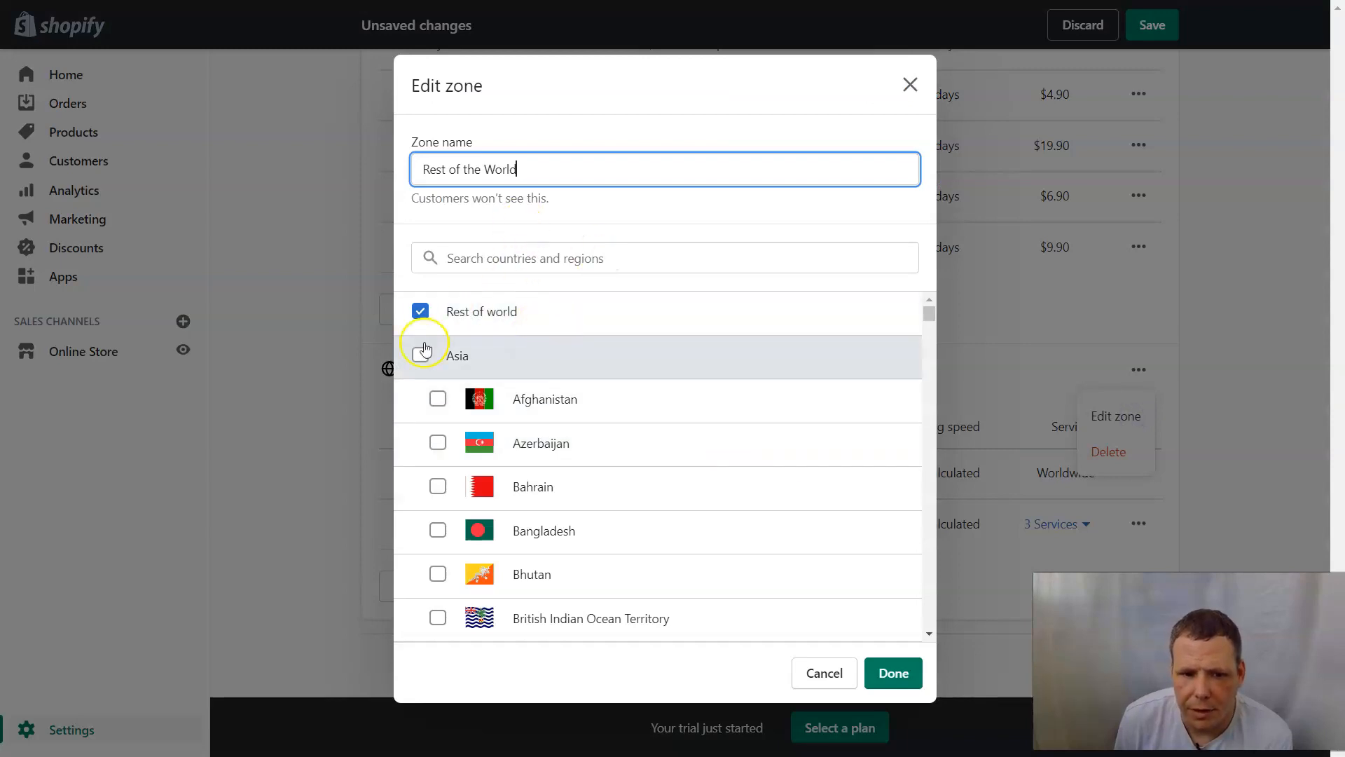
left_click(422, 316)
left_click(422, 313)
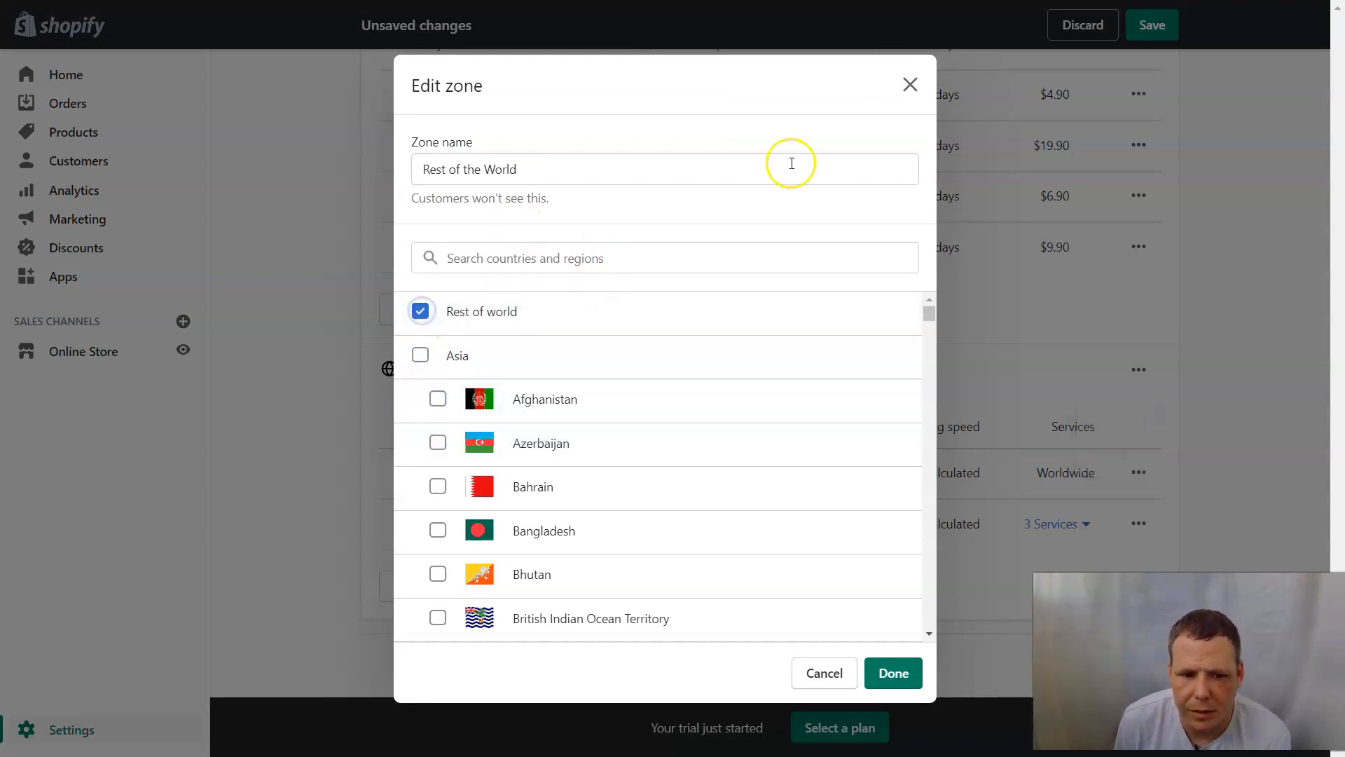
left_click(909, 84)
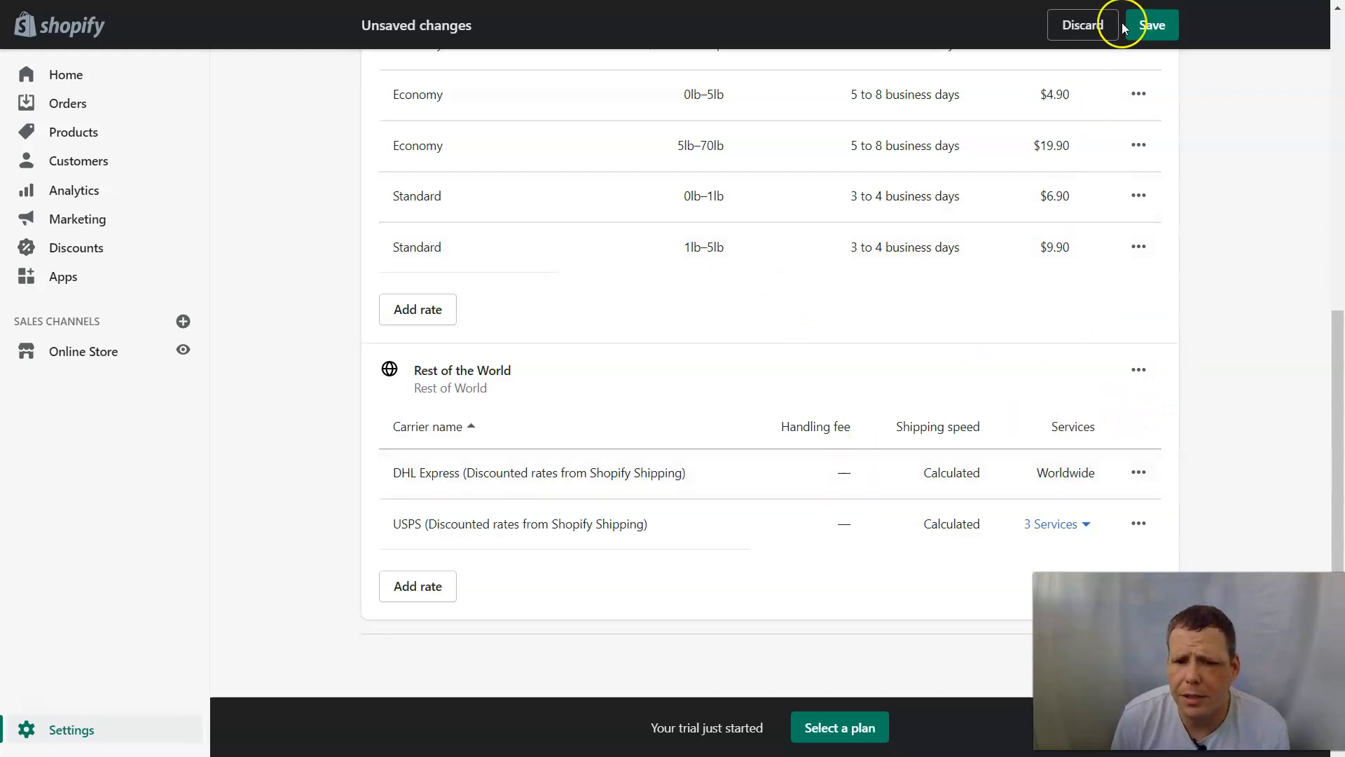
Save the General shipping profile and return to the Shipping and delivery overview.
left_click(1153, 24)
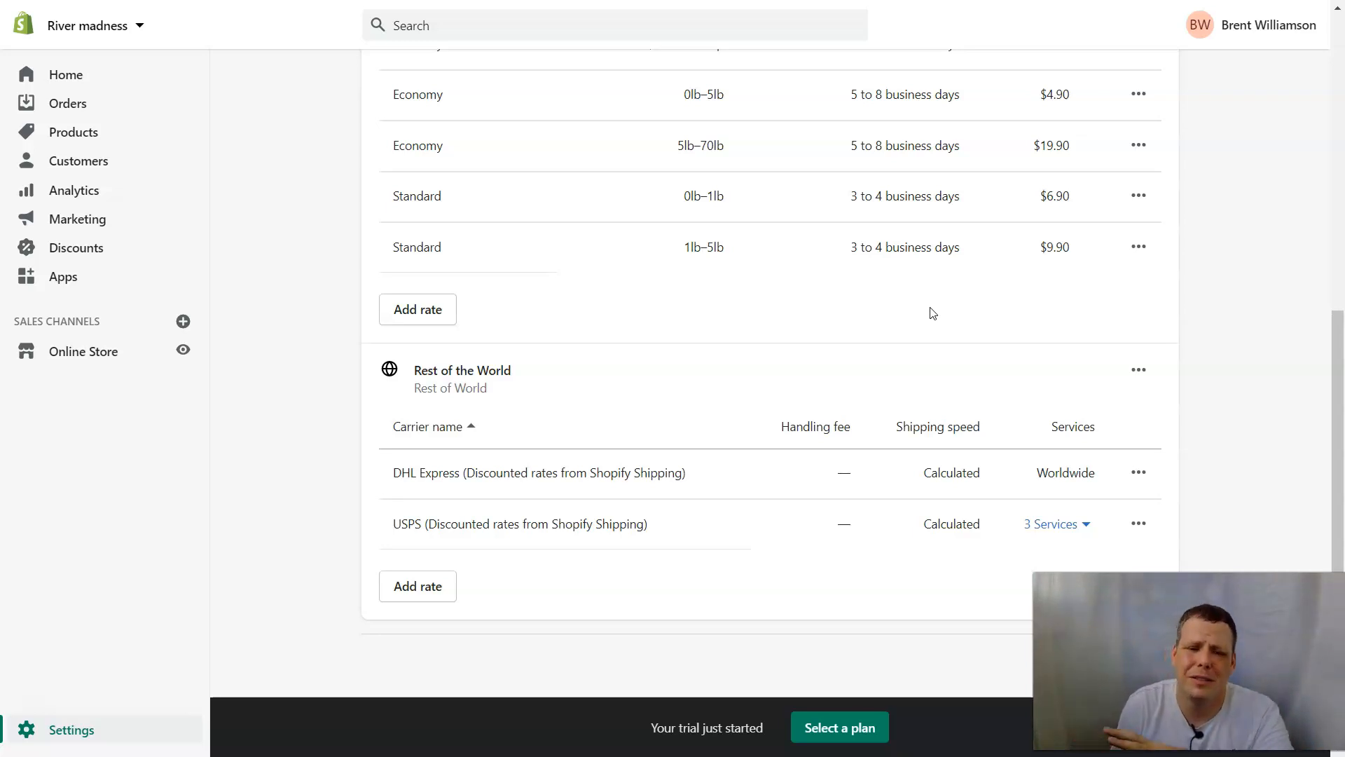
scroll(990, 310, "up", 7)
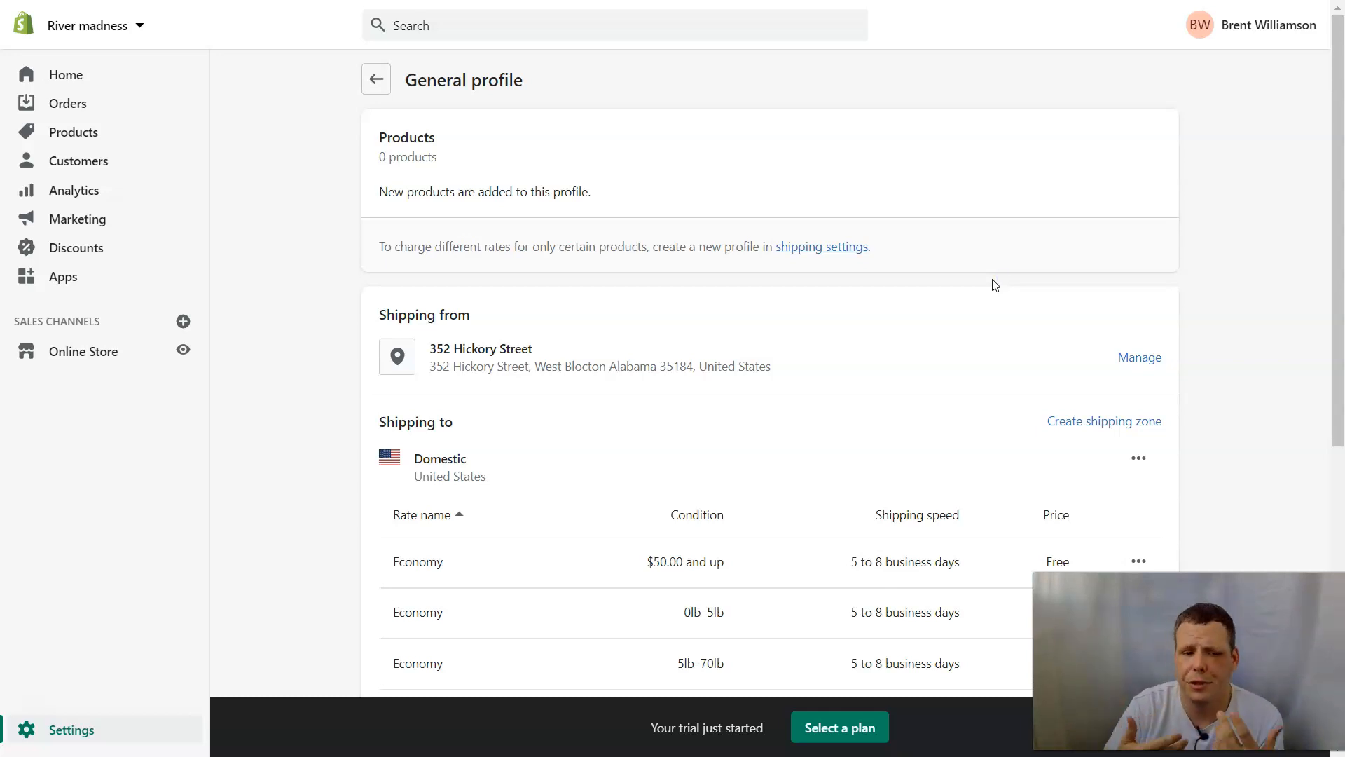
left_click(376, 81)
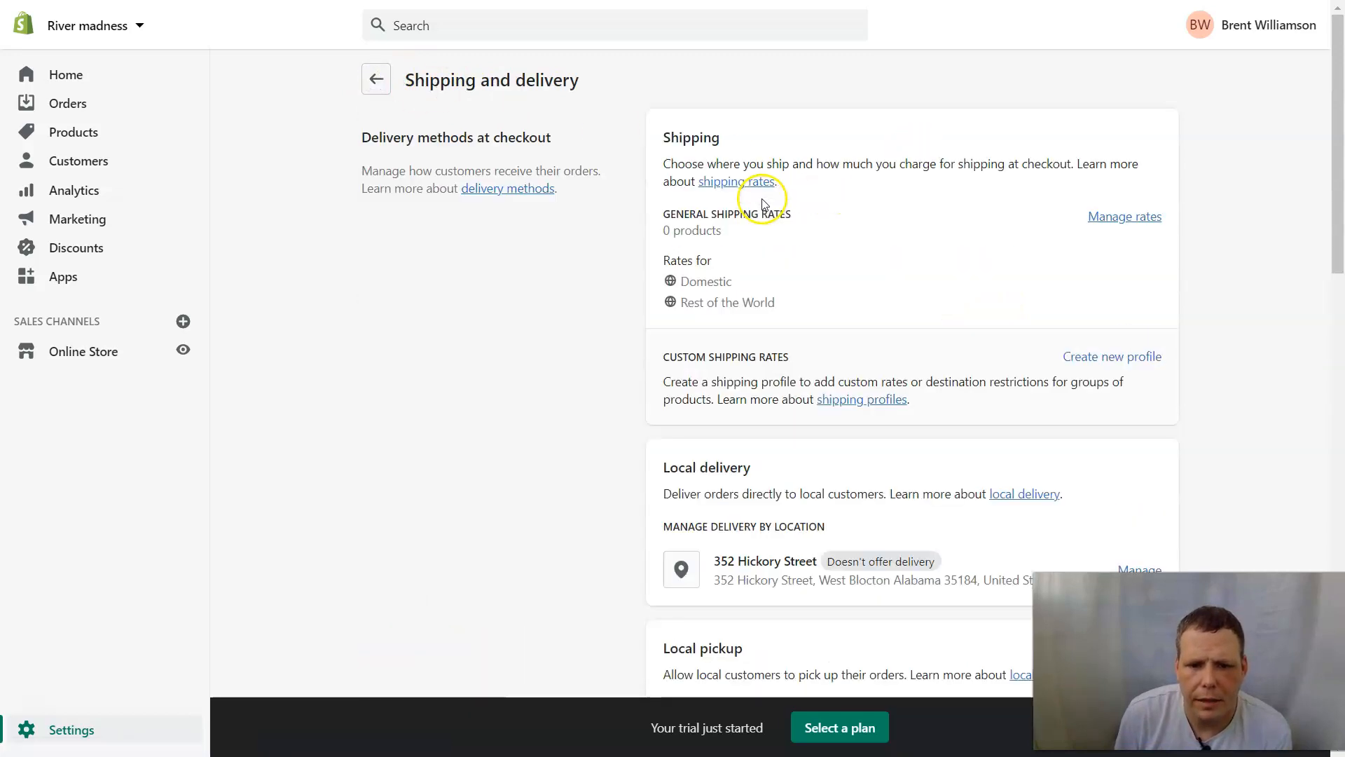
Go back from Shipping and delivery to the main Settings overview.
left_click(376, 79)
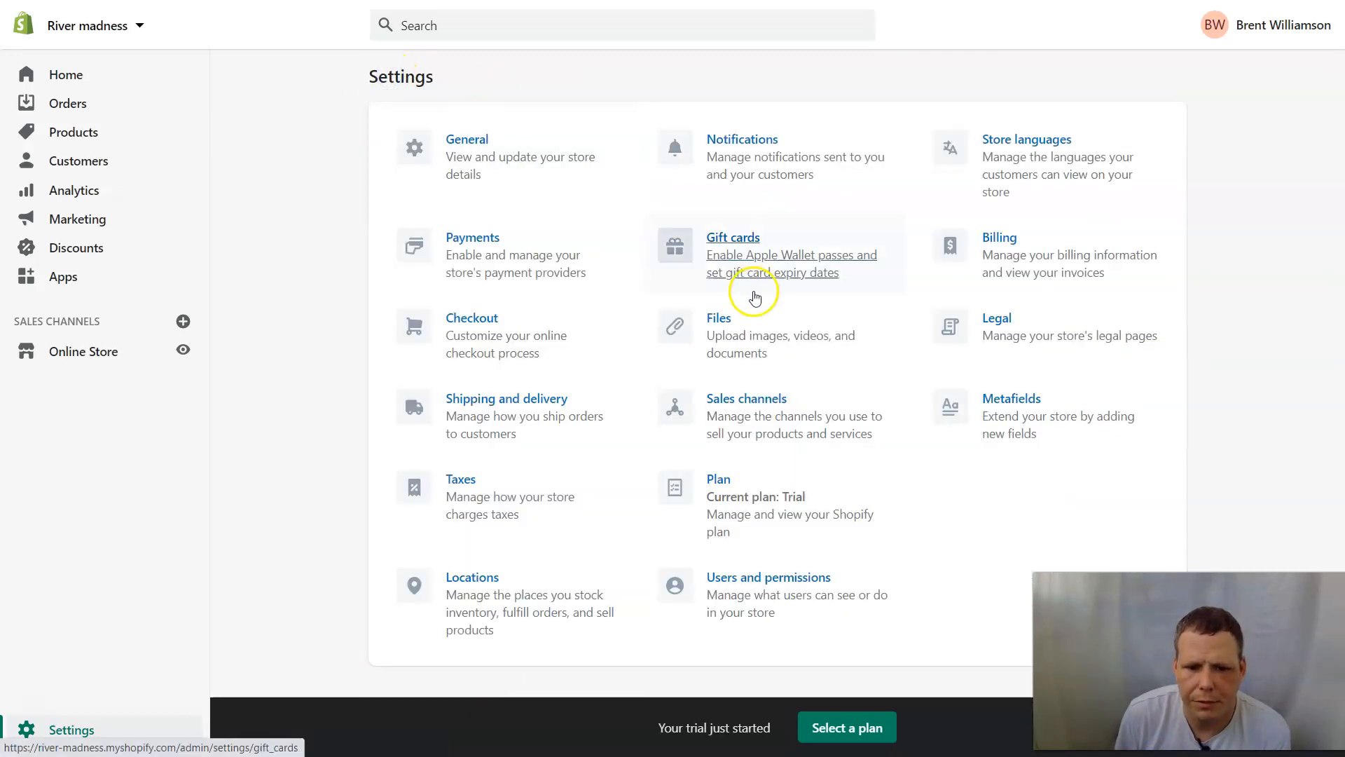